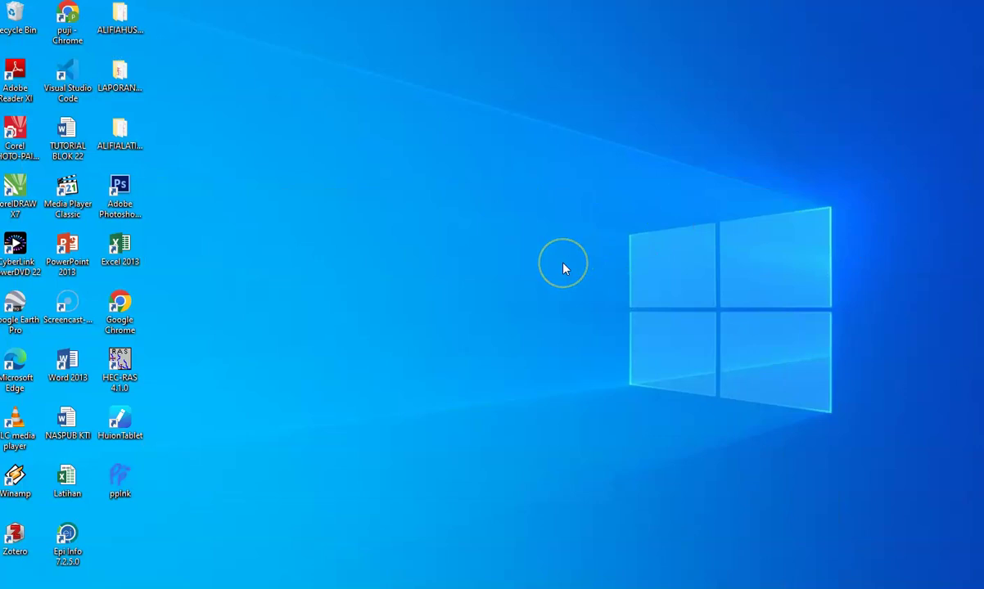
# Launch HEC-RAS 4.1.0 and open the recent project Kelompok15.prj from the Downloads folder
pyautogui.doubleClick(120, 364)
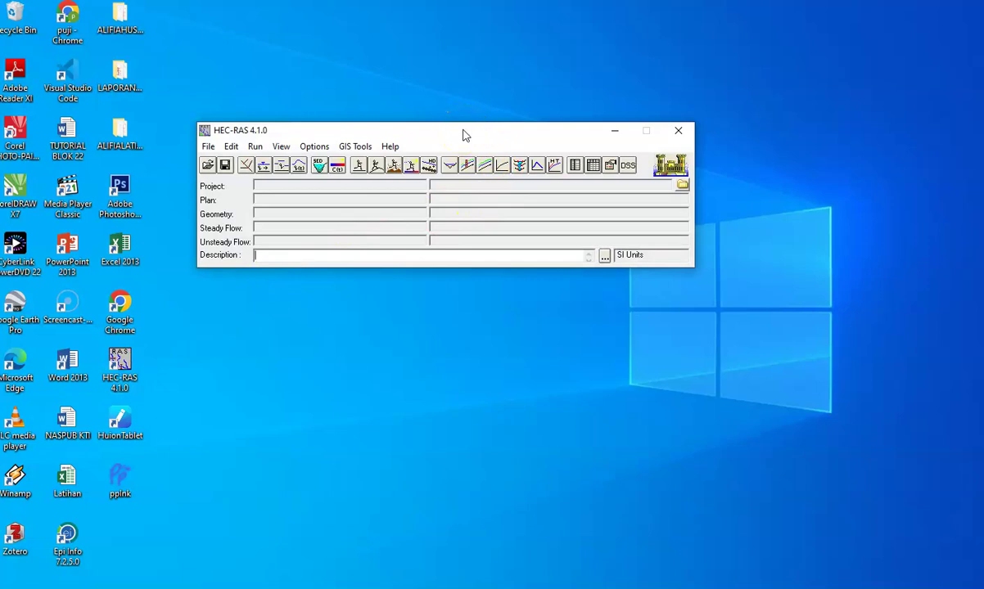
pyautogui.click(209, 149)
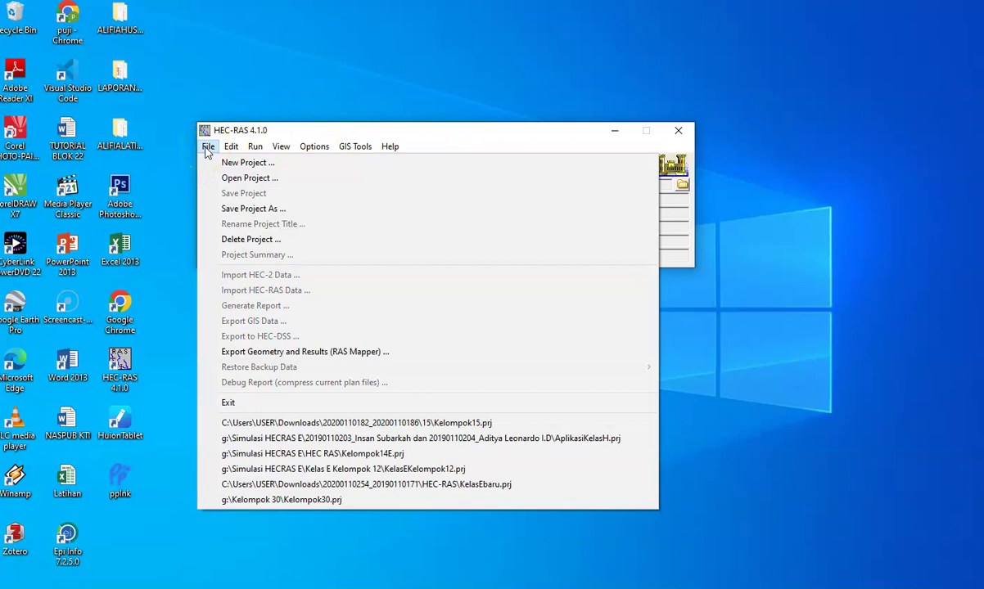
pyautogui.click(336, 424)
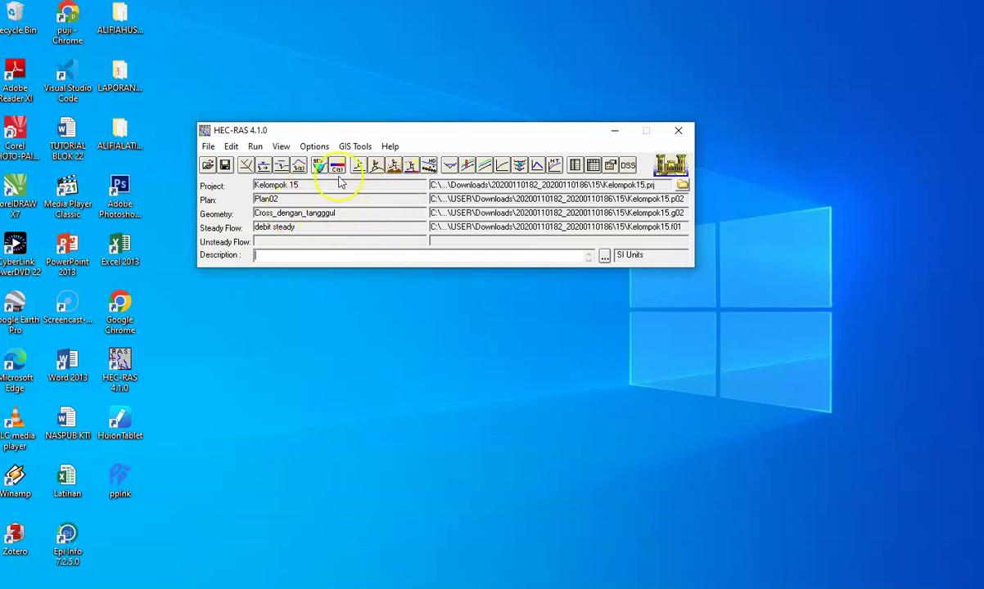
pyautogui.click(231, 147)
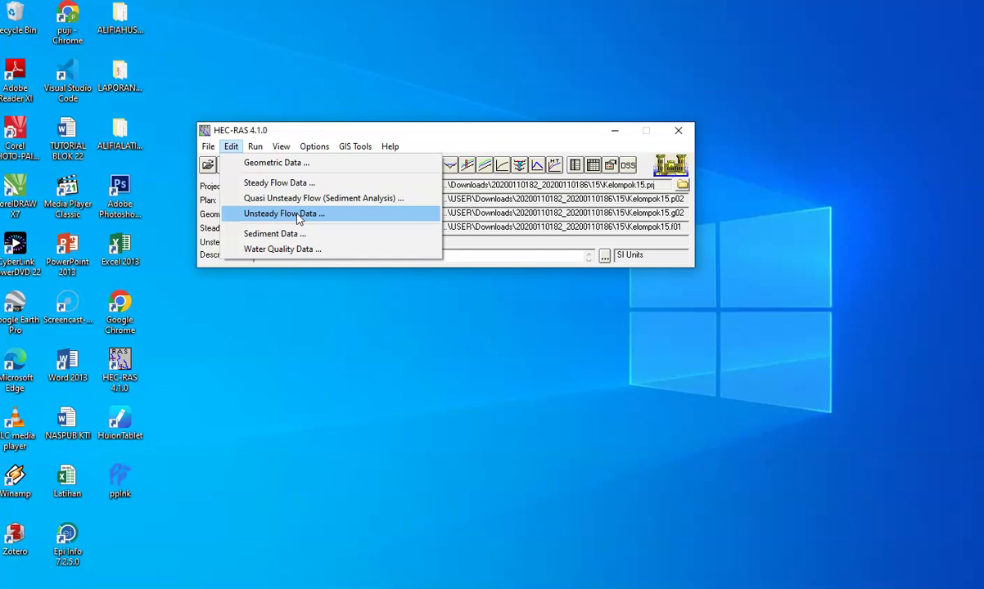
pyautogui.click(392, 145)
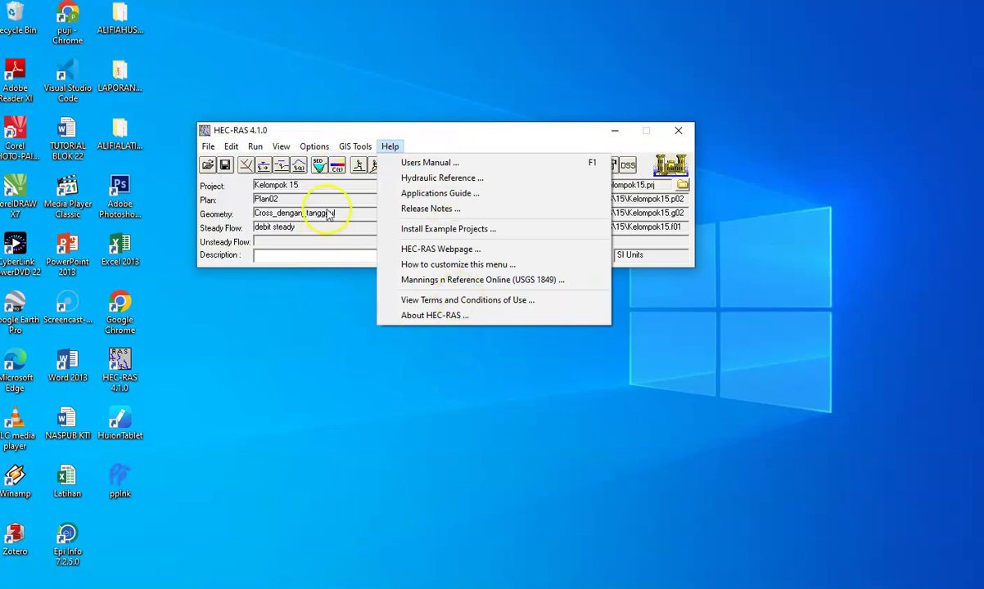
pyautogui.moveTo(345, 144)
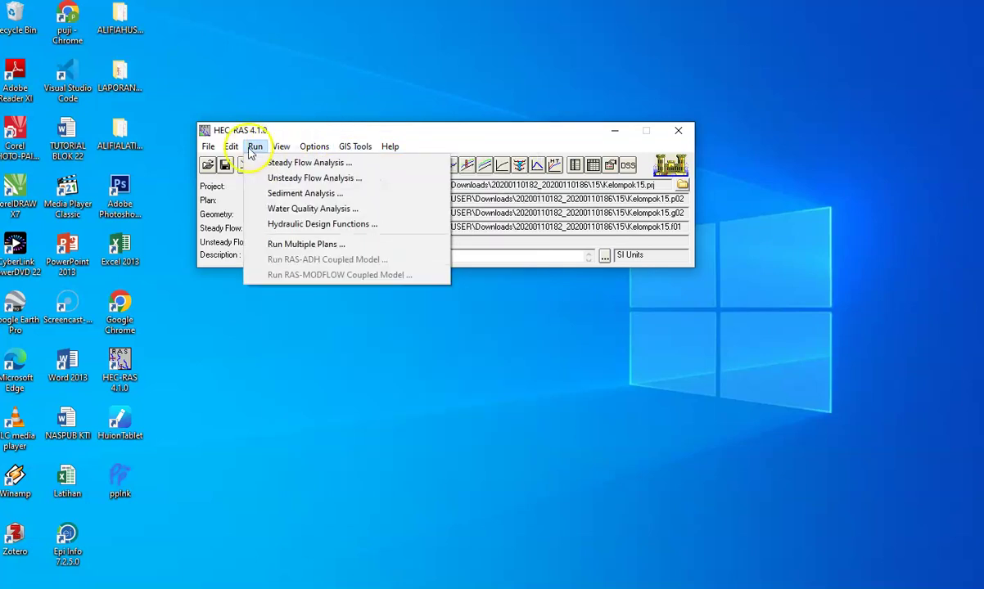
pyautogui.click(252, 149)
# Open the project's steady flow data and check the PF 1 flow rate at river station 17
pyautogui.click(231, 145)
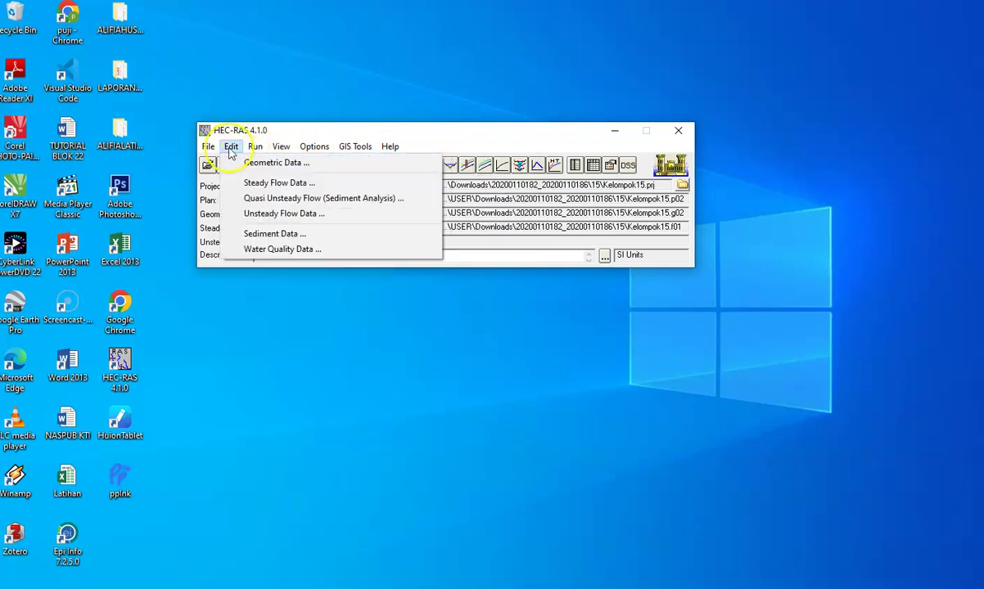
pyautogui.click(254, 182)
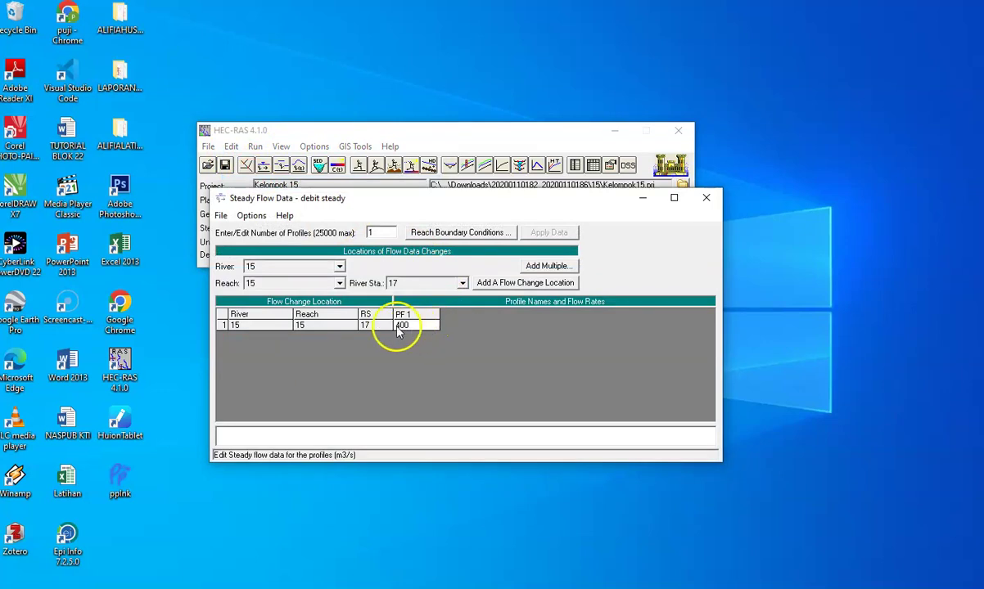
pyautogui.click(406, 326)
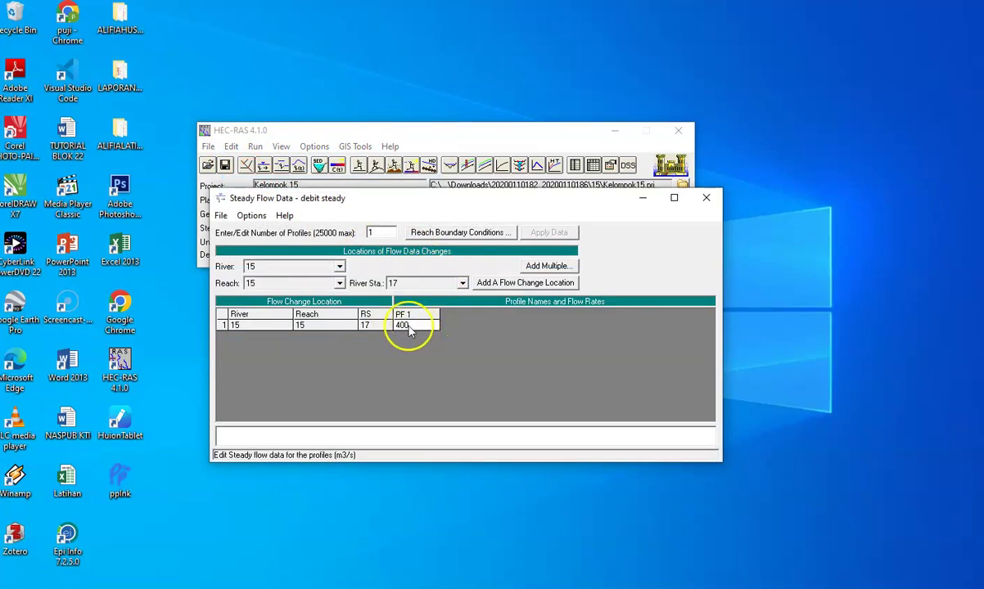
pyautogui.click(404, 327)
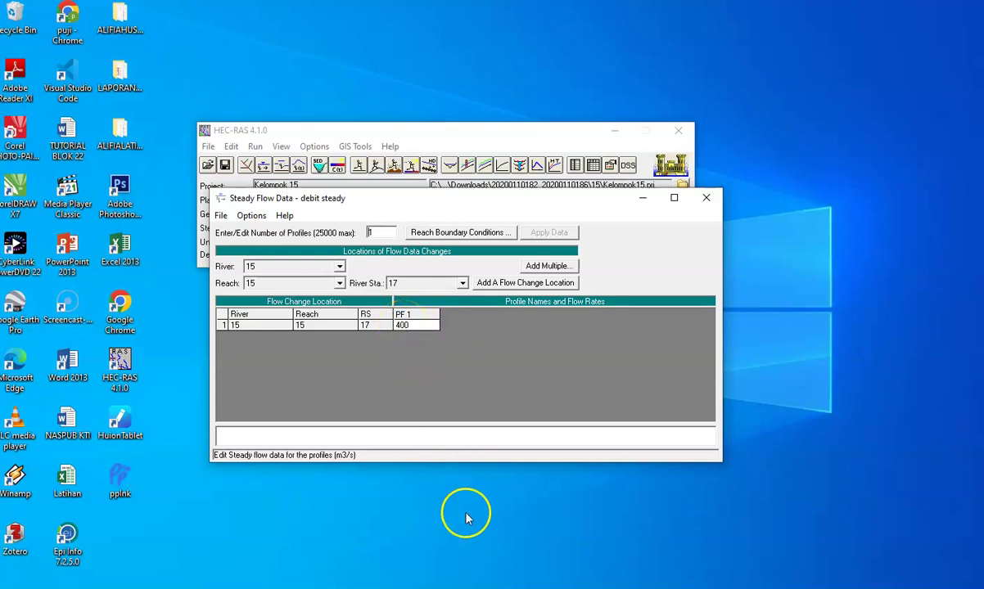
pyautogui.moveTo(455, 509)
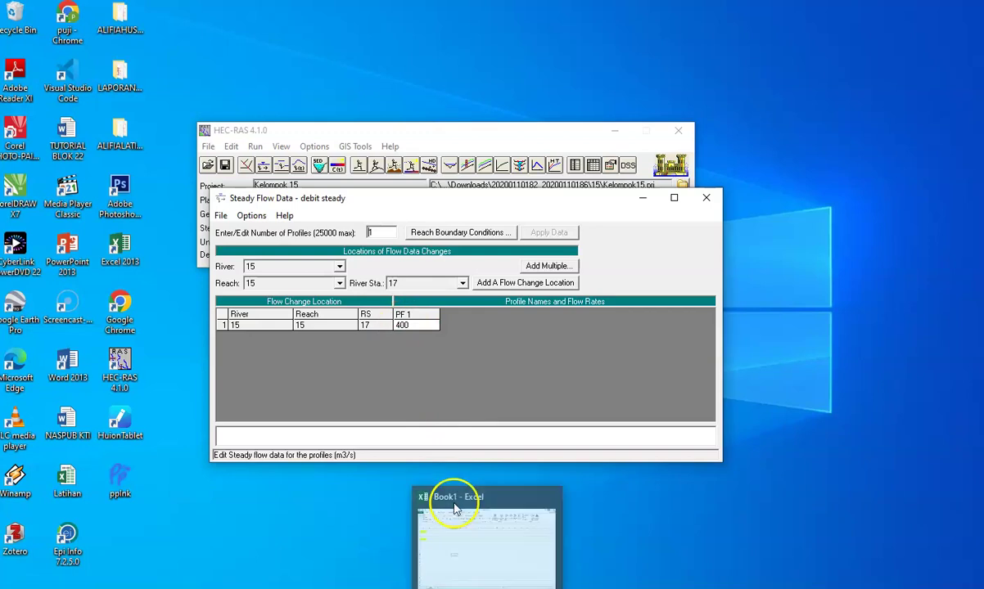
pyautogui.click(409, 329)
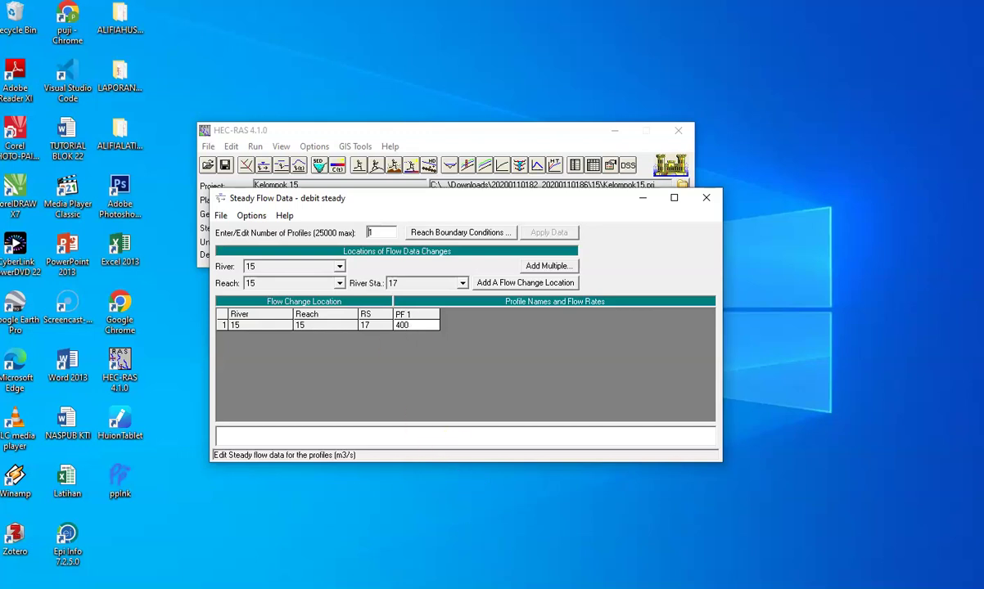
# Switch to the Book1 workbook in Excel and enter the headers "Jam ke" in A1 and "debit" in B1
pyautogui.click(485, 561)
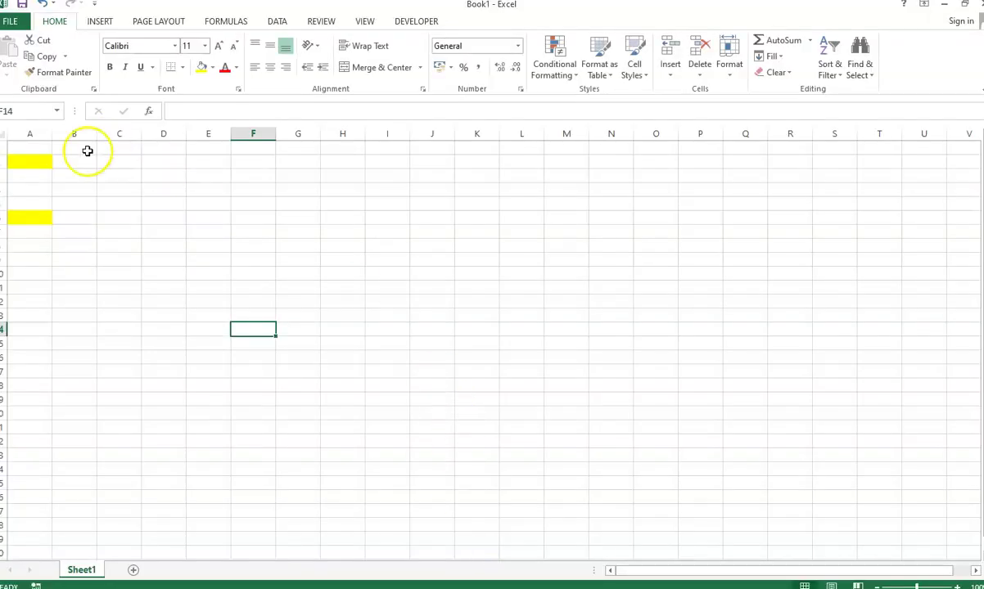
pyautogui.click(45, 149)
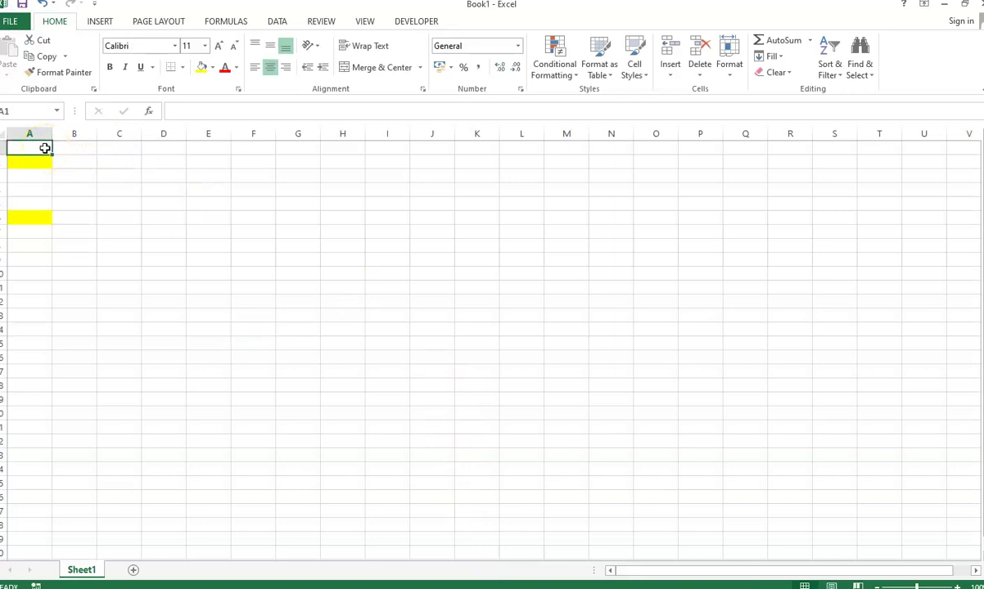
pyautogui.write('Jam ke')
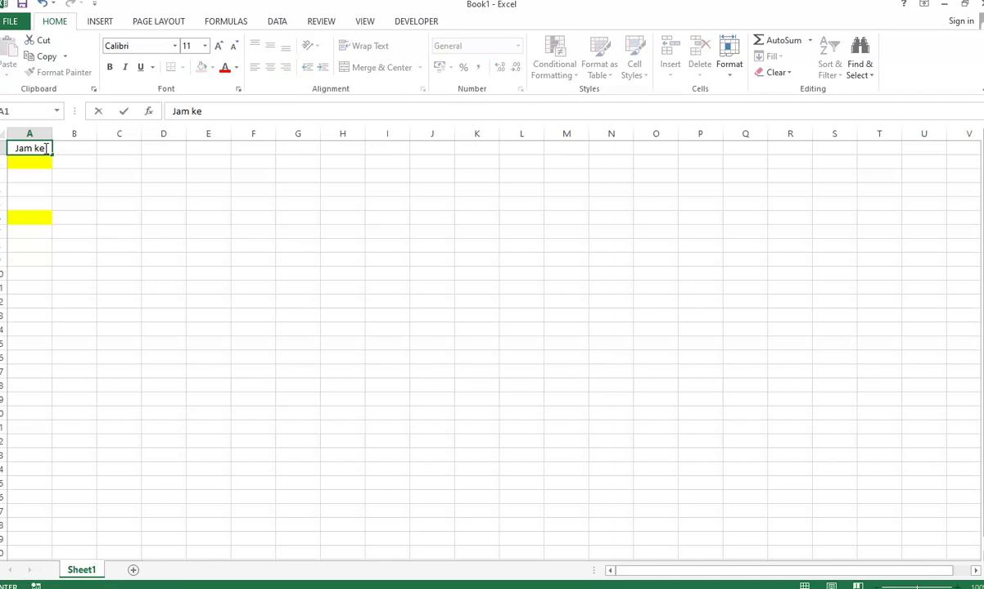
pyautogui.press('Return')
pyautogui.press('Up')
pyautogui.press('Right')
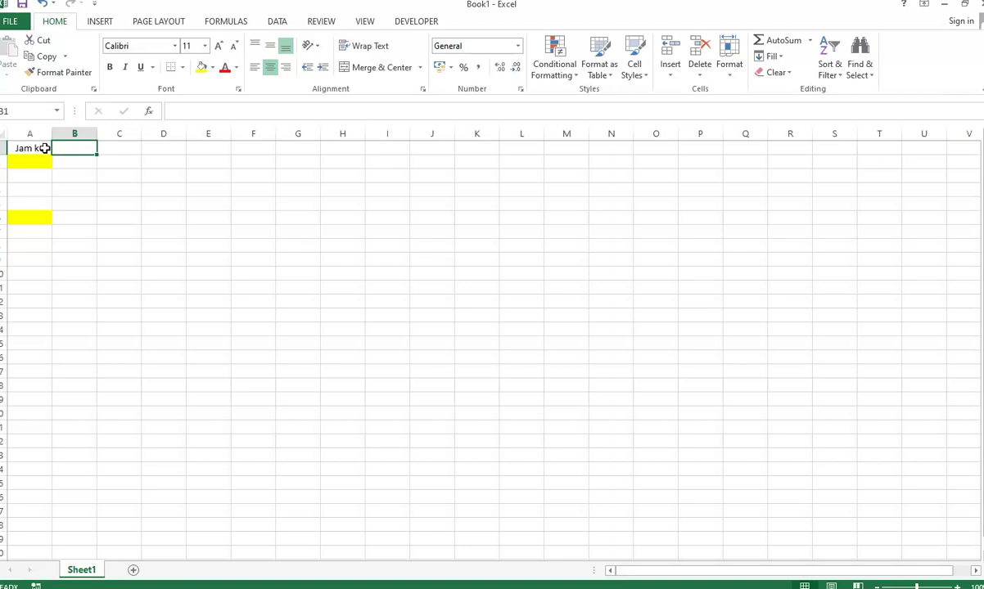
pyautogui.write('debit')
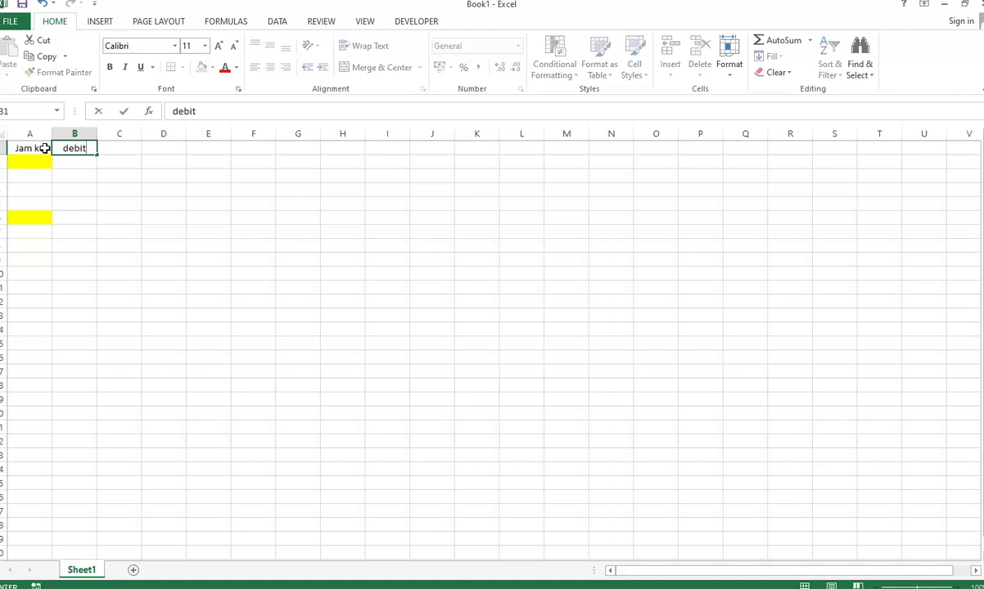
pyautogui.click(202, 166)
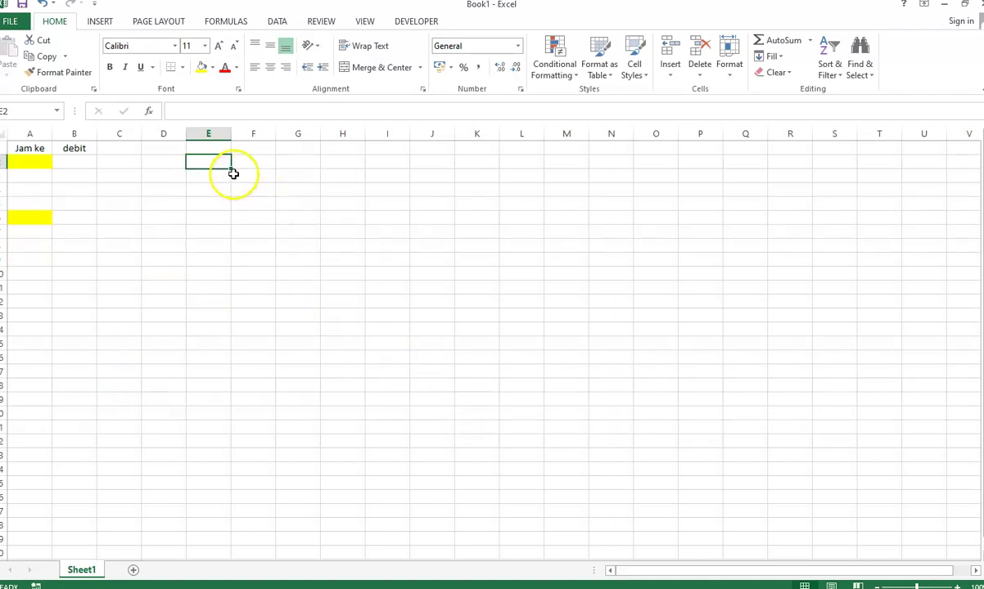
# Fill the "Jam ke" column with an hourly series from 0 to 26 in A2:A28
pyautogui.click(38, 164)
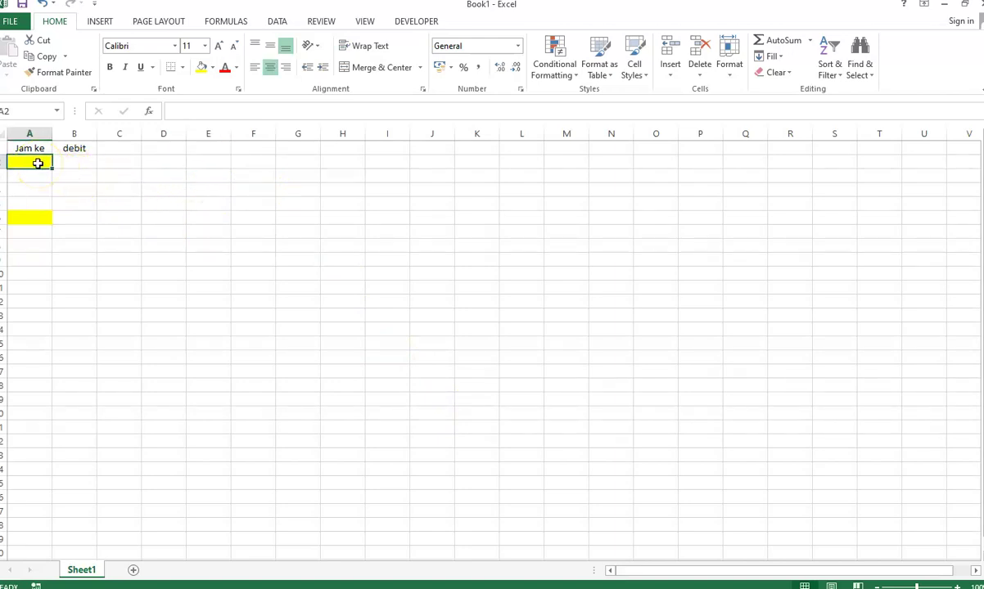
pyautogui.write('0')
pyautogui.press('Return')
pyautogui.click(35, 172)
pyautogui.write('1')
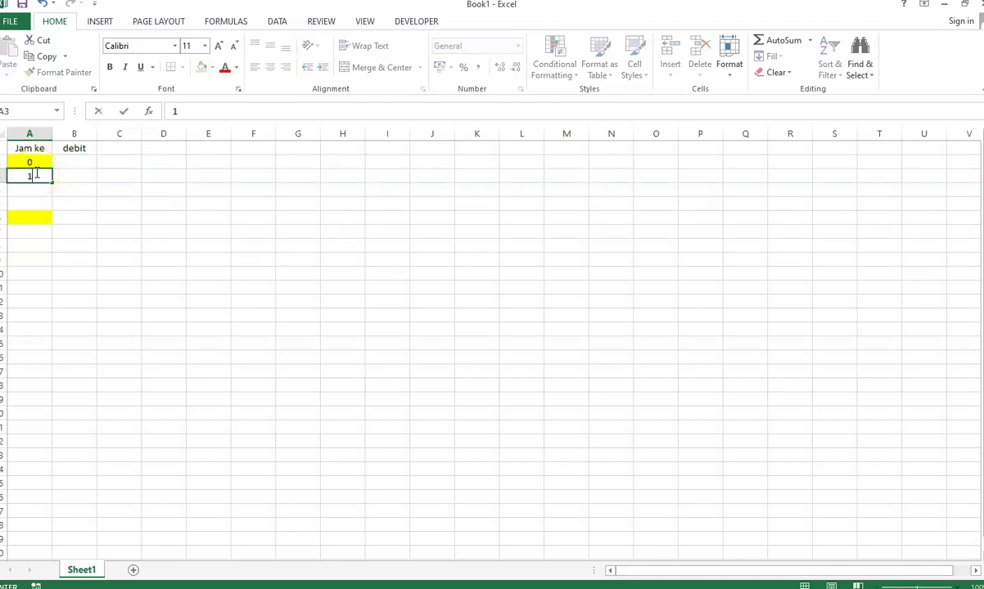
pyautogui.press('Return')
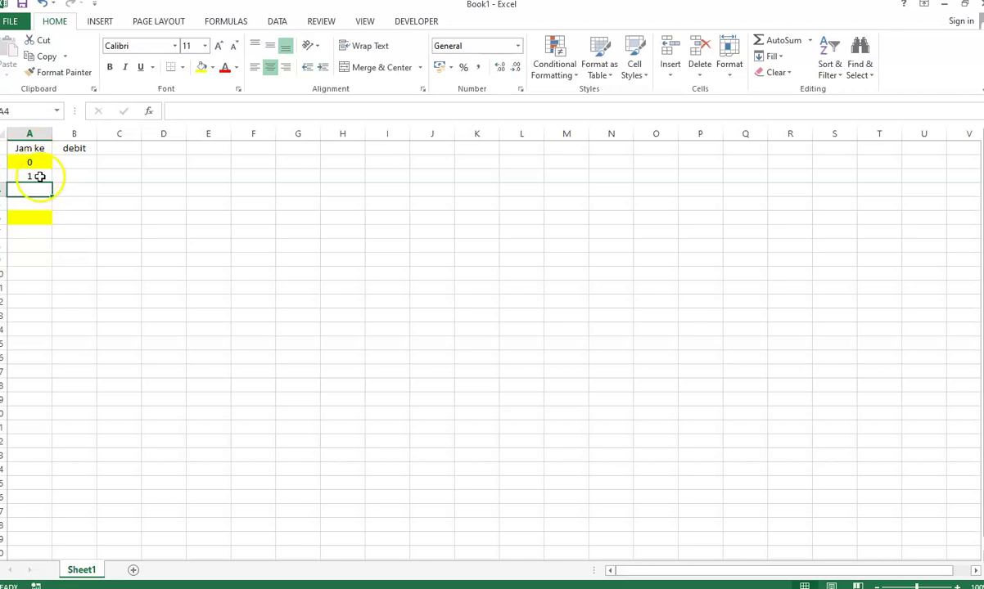
pyautogui.moveTo(39, 163); pyautogui.dragTo(40, 174)
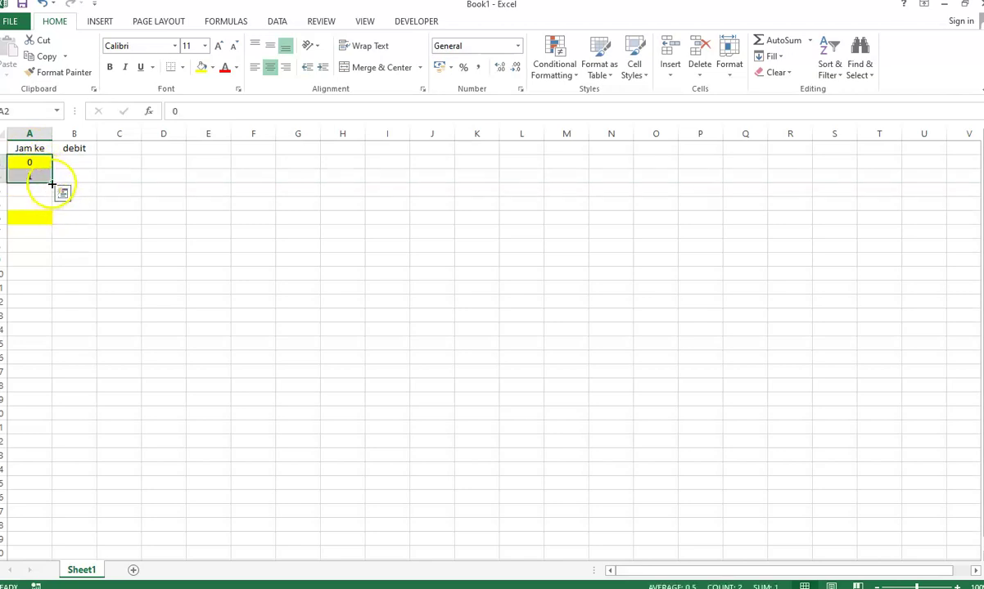
pyautogui.moveTo(52, 184); pyautogui.dragTo(51, 529)
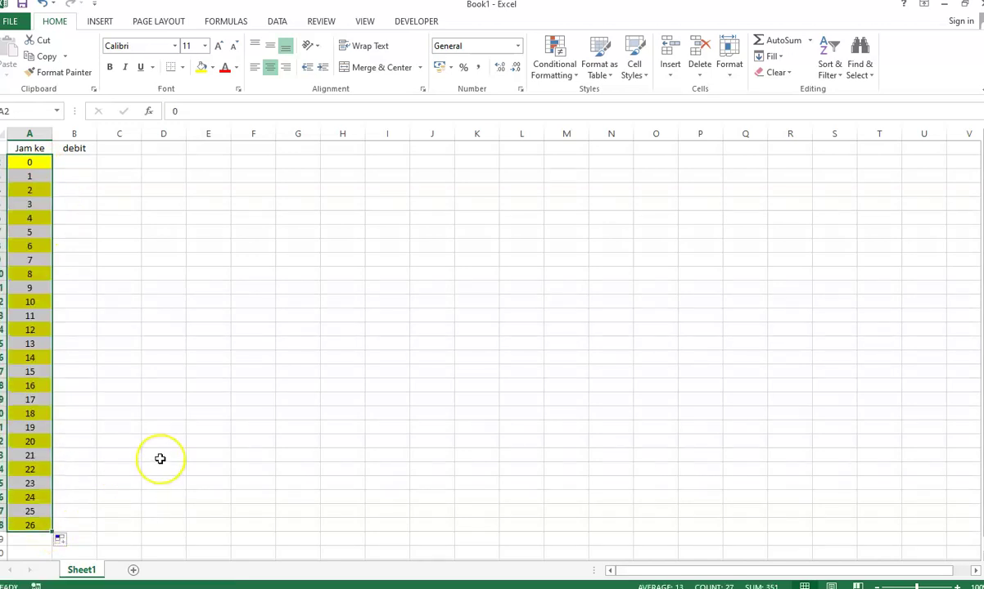
# Enter debit values of 400 for hour 4 and 1 for both hour 0 and hour 26
pyautogui.click(73, 218)
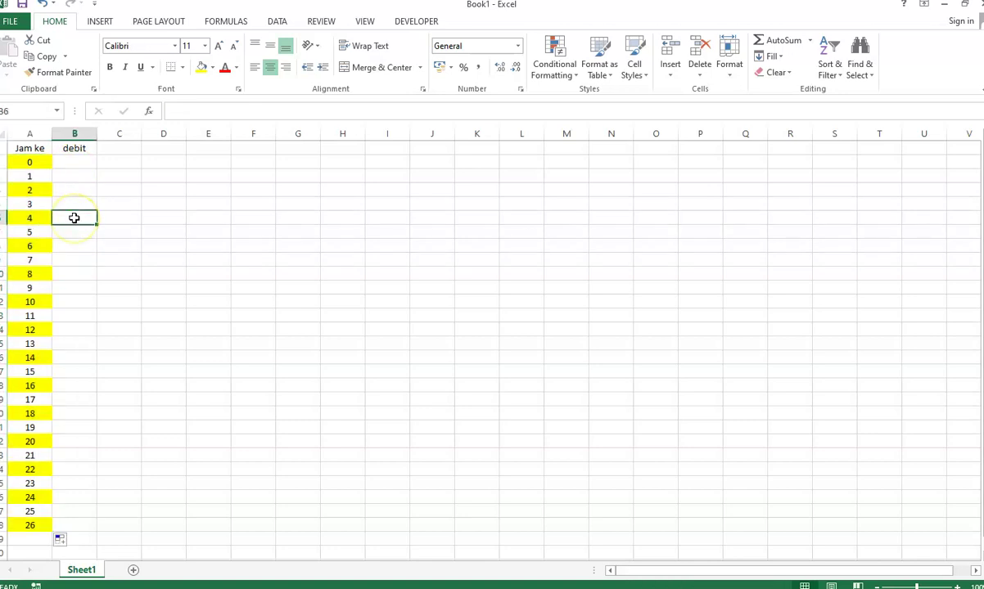
pyautogui.write('400')
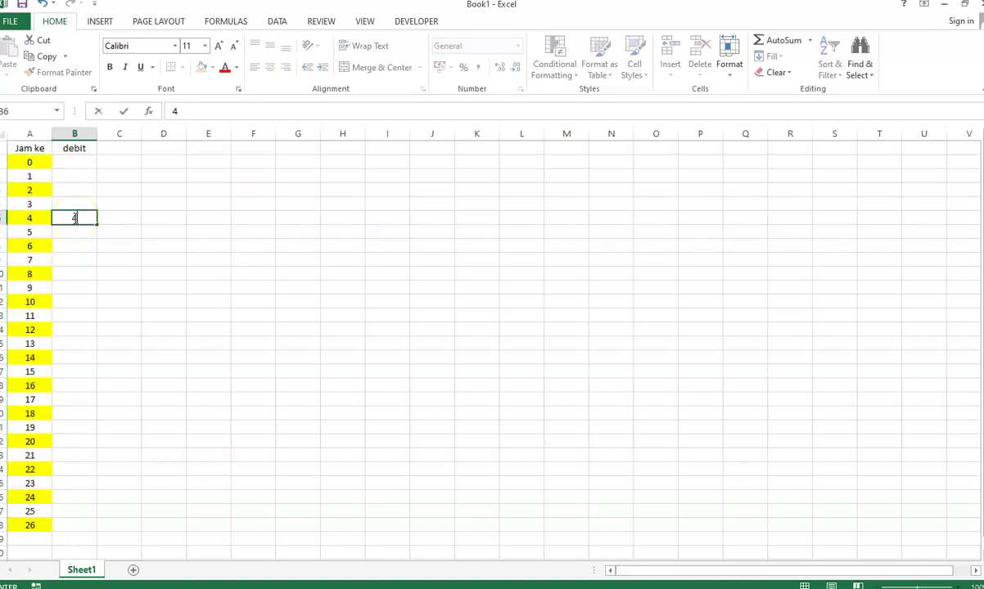
pyautogui.click(131, 213)
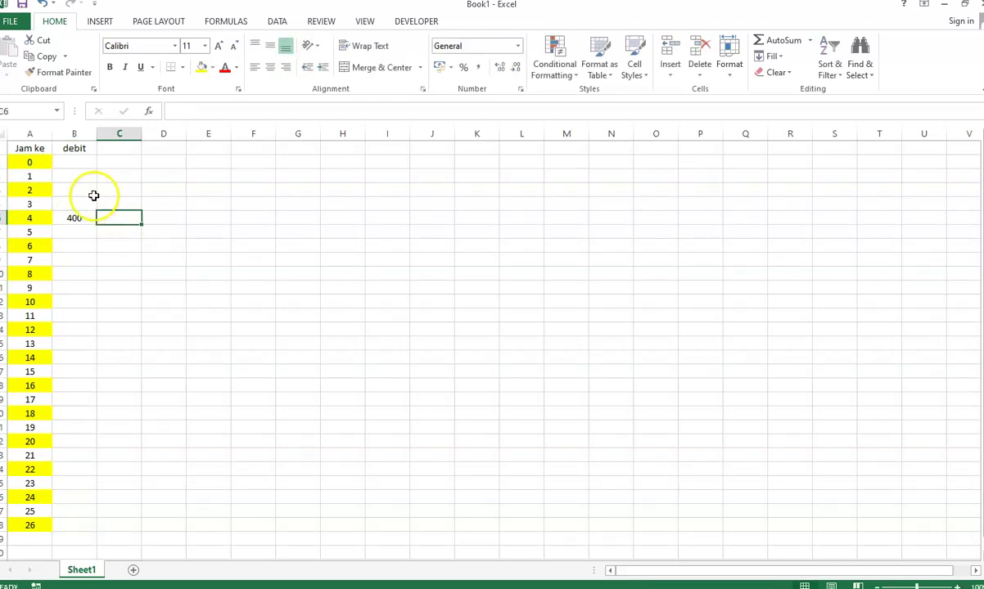
pyautogui.click(67, 162)
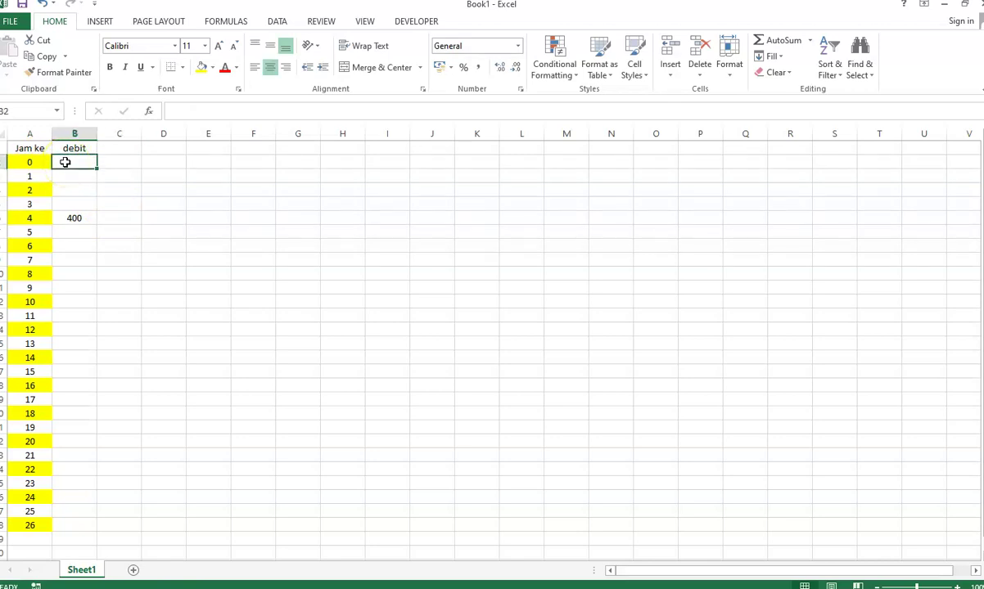
pyautogui.write('0')
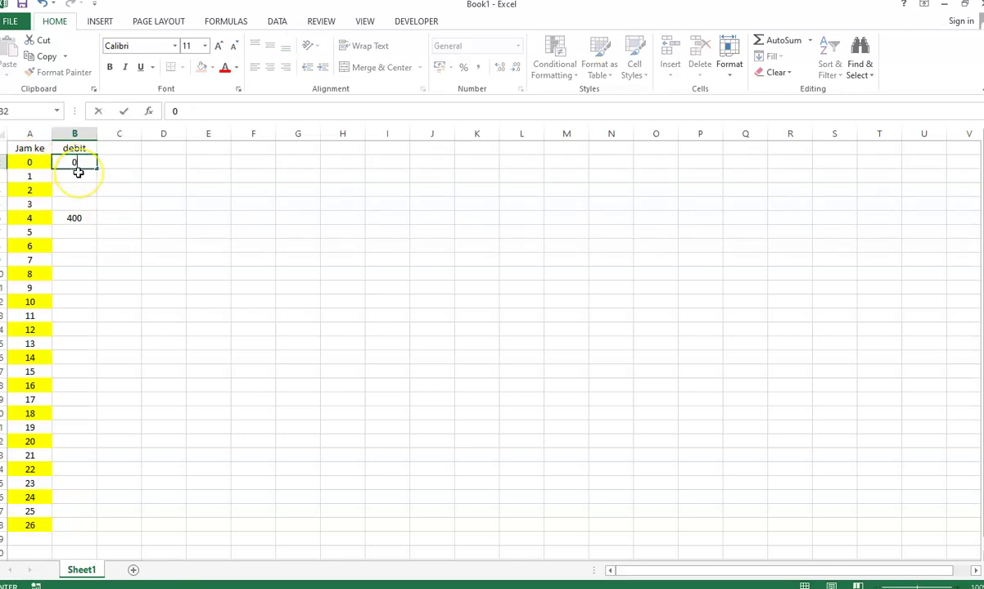
pyautogui.press('BackSpace')
pyautogui.write('1')
pyautogui.click(87, 526)
pyautogui.write('1')
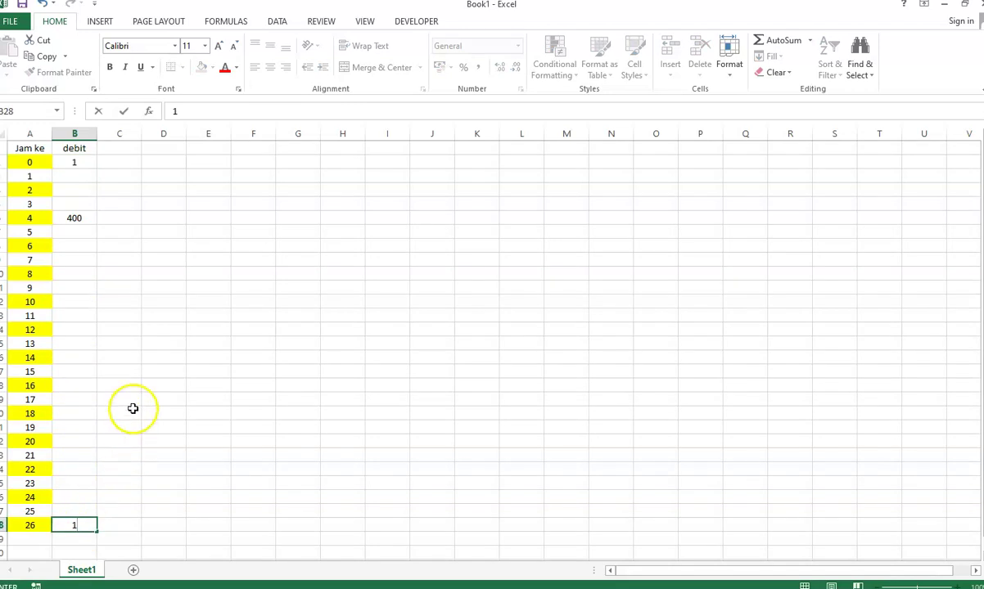
pyautogui.click(130, 409)
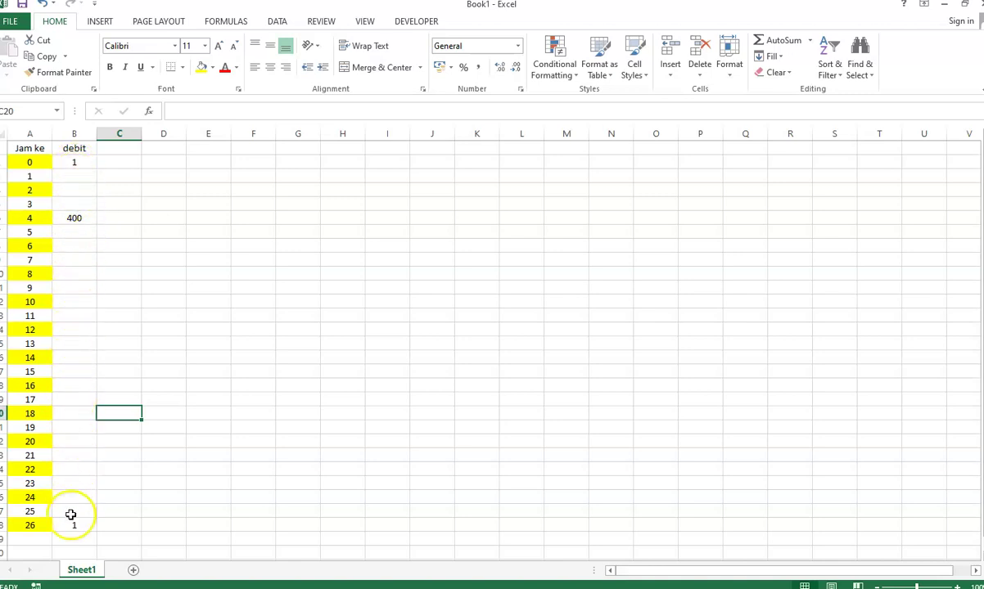
# Enter the rising-limb reference points beside the table: hours 0 and 4 in F2:F3, debits 1 and 400 in G2:G3
pyautogui.click(256, 161)
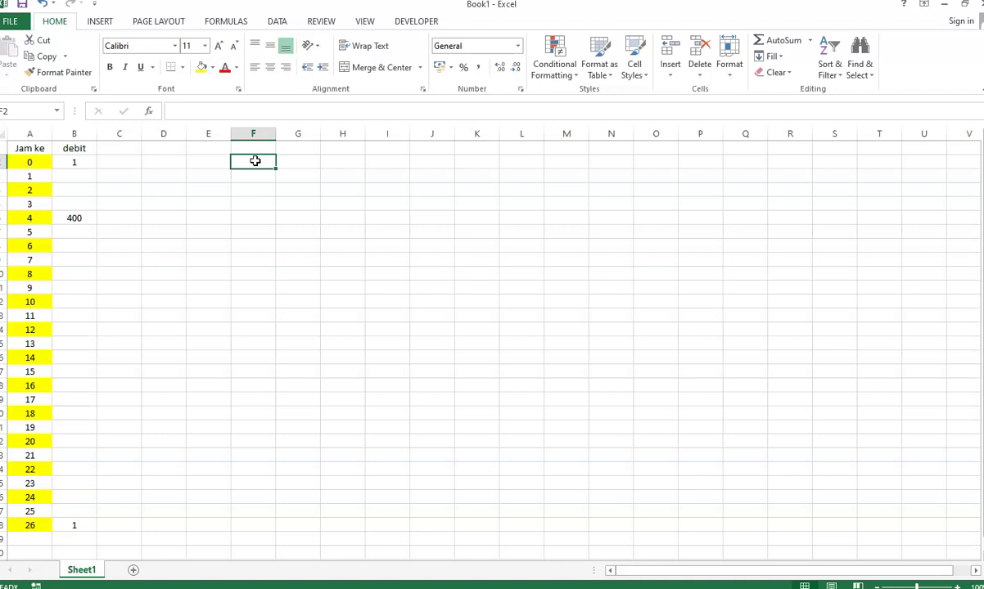
pyautogui.write('1')
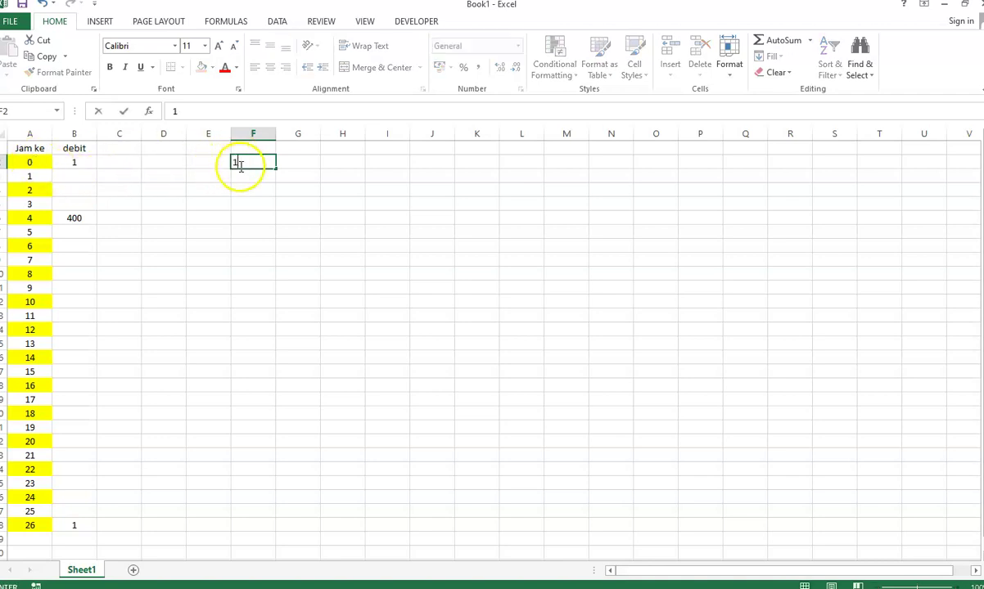
pyautogui.click(243, 175)
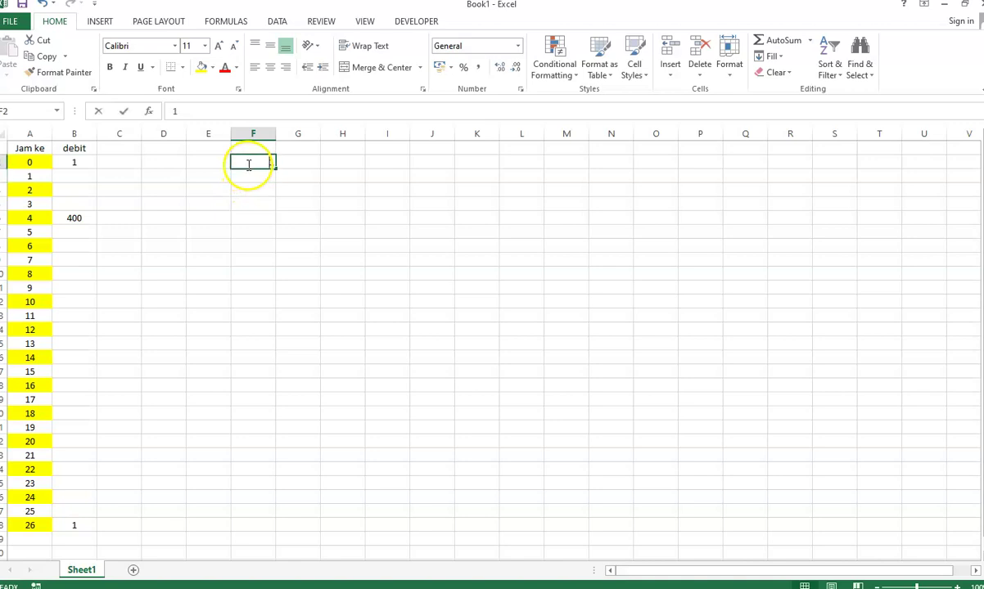
pyautogui.click(247, 177)
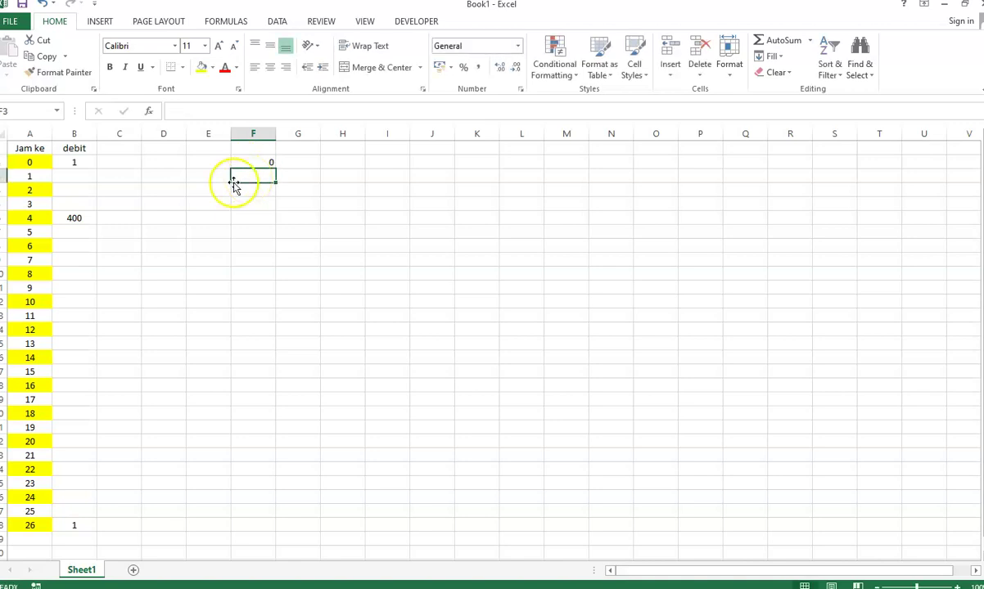
pyautogui.write('4')
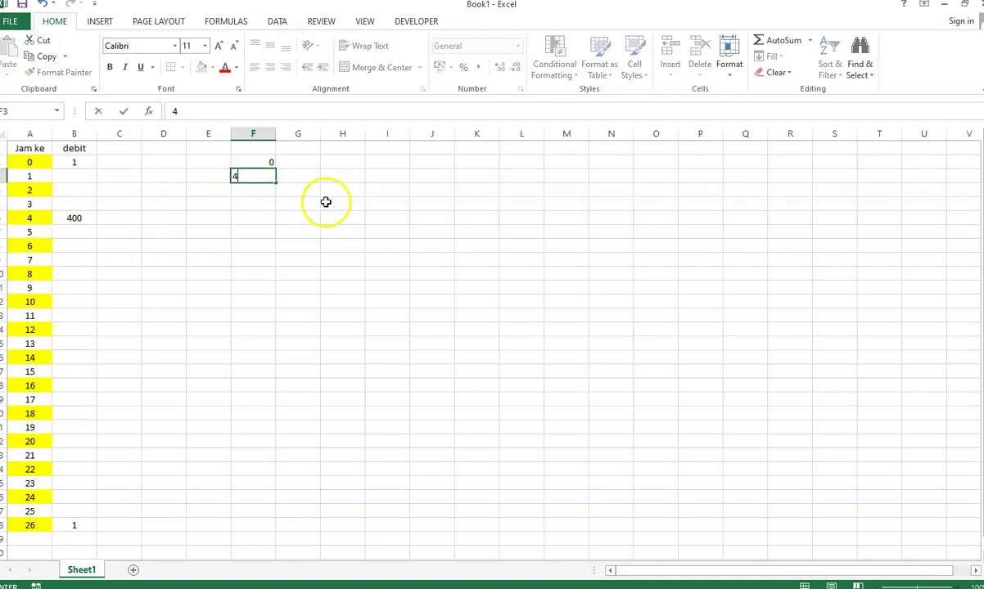
pyautogui.click(297, 187)
pyautogui.click(291, 160)
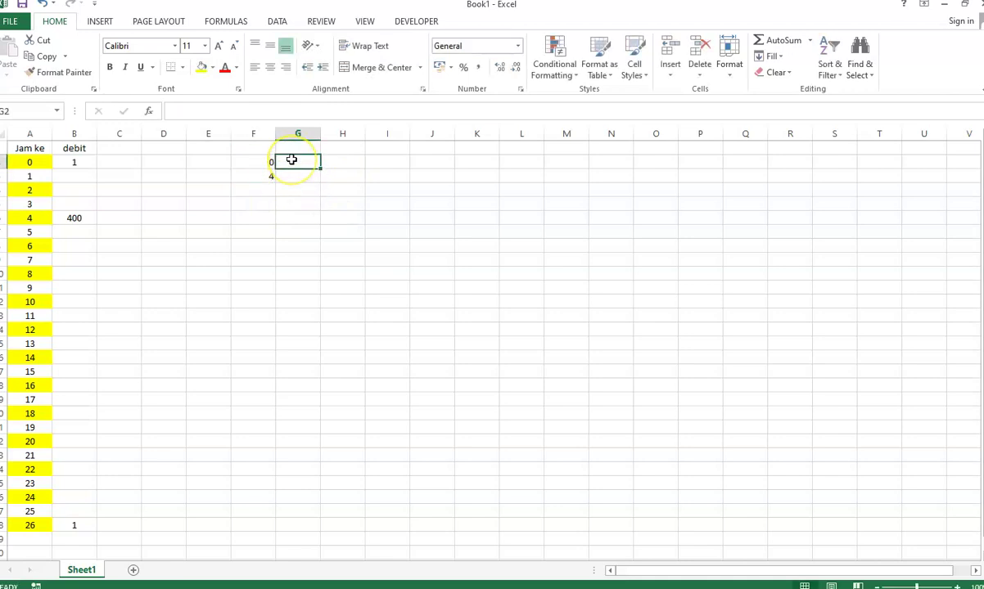
pyautogui.write('1')
pyautogui.click(293, 173)
pyautogui.write('4')
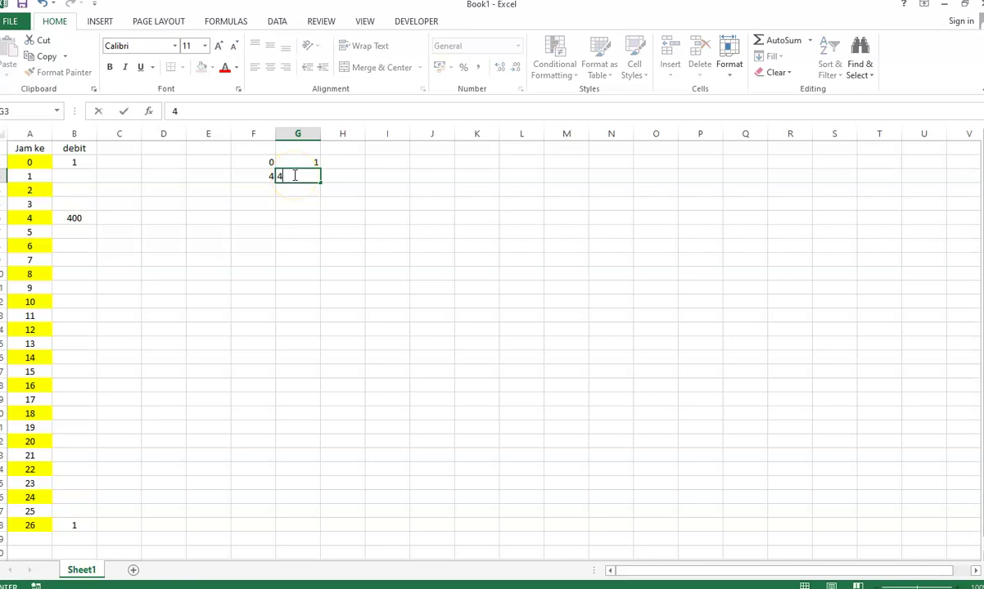
pyautogui.click(298, 193)
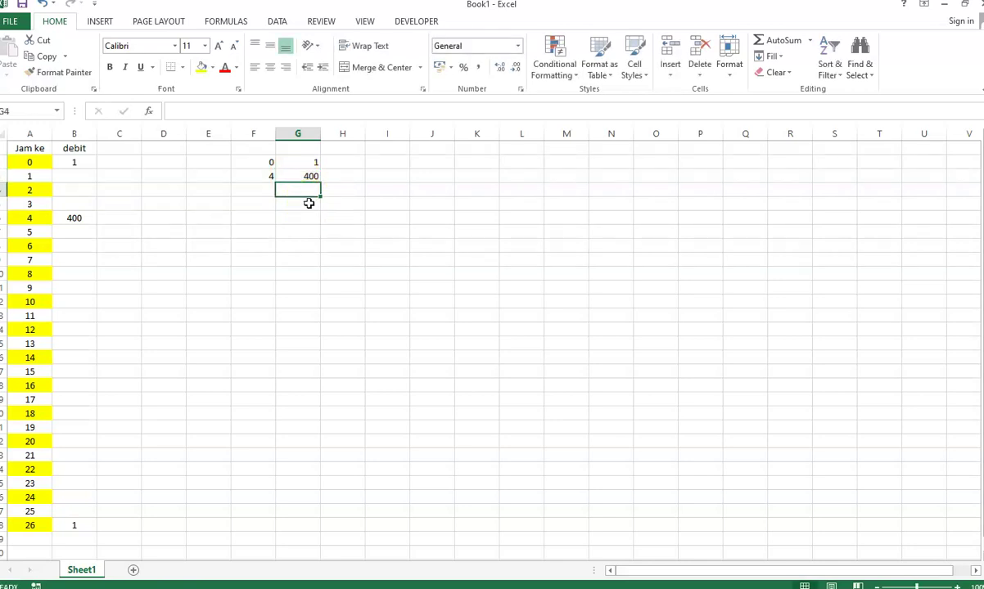
# Write the formula =FORECAST(A3;G2:G3;F2:F3) in B3 to interpolate the debit for hour 1
pyautogui.click(78, 177)
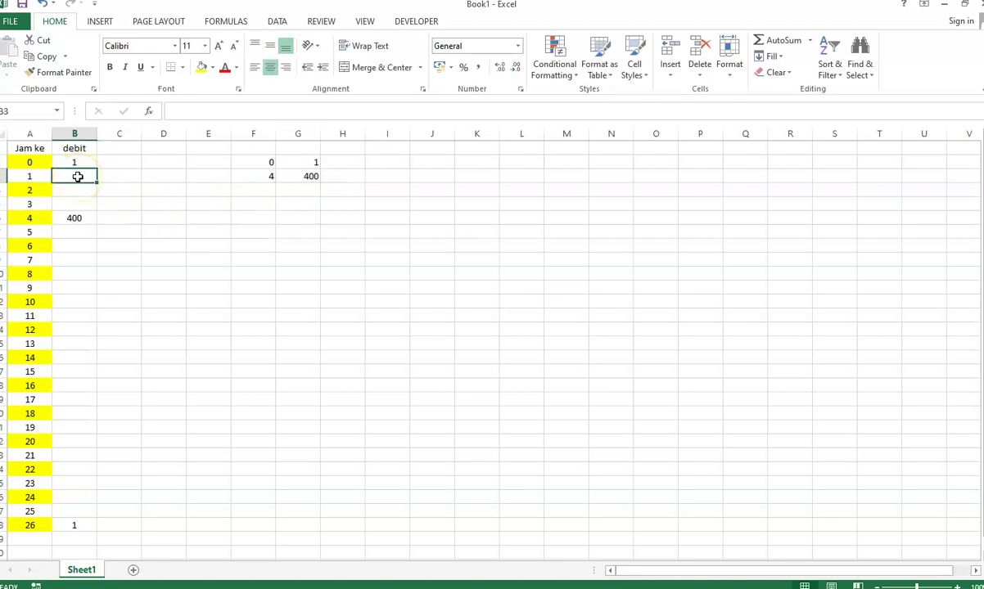
pyautogui.write('=for')
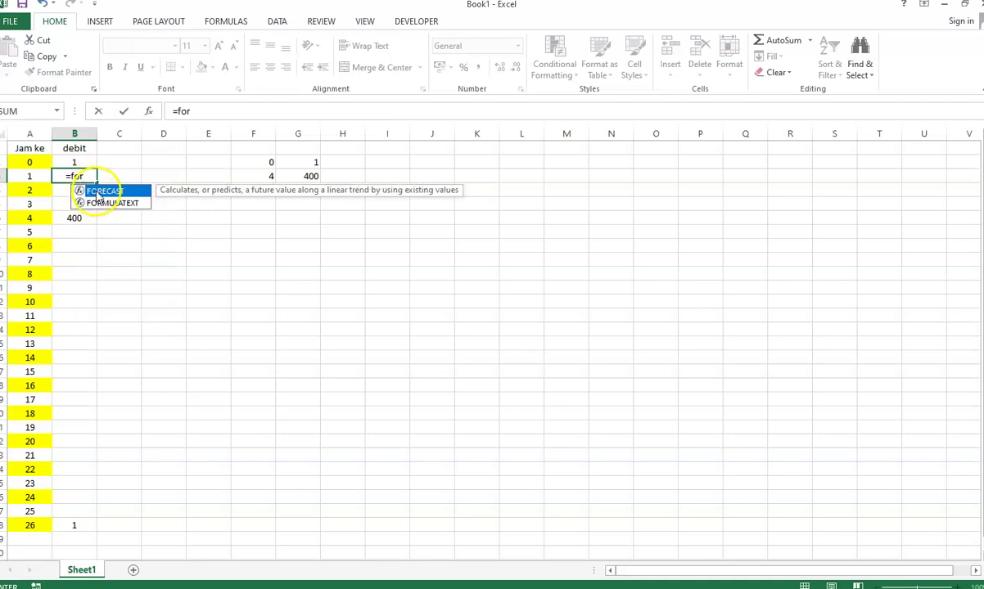
pyautogui.doubleClick(99, 189)
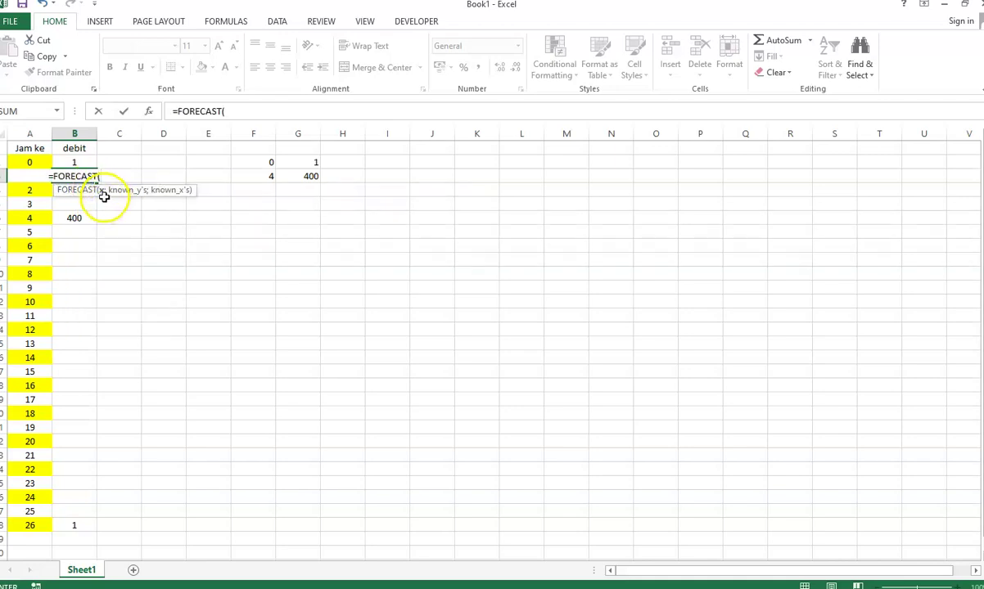
pyautogui.click(36, 190)
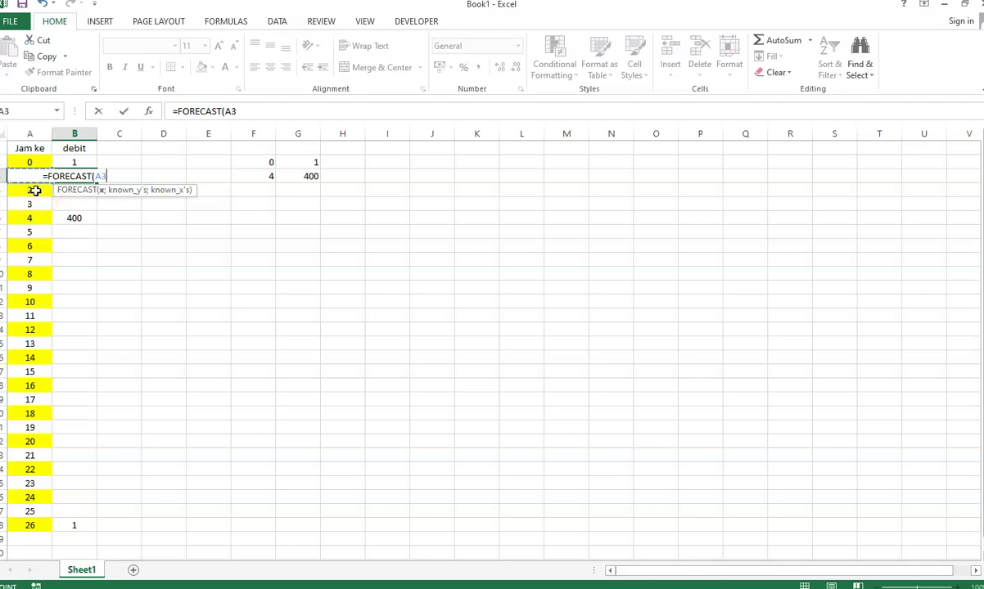
pyautogui.click(24, 175)
pyautogui.write(';')
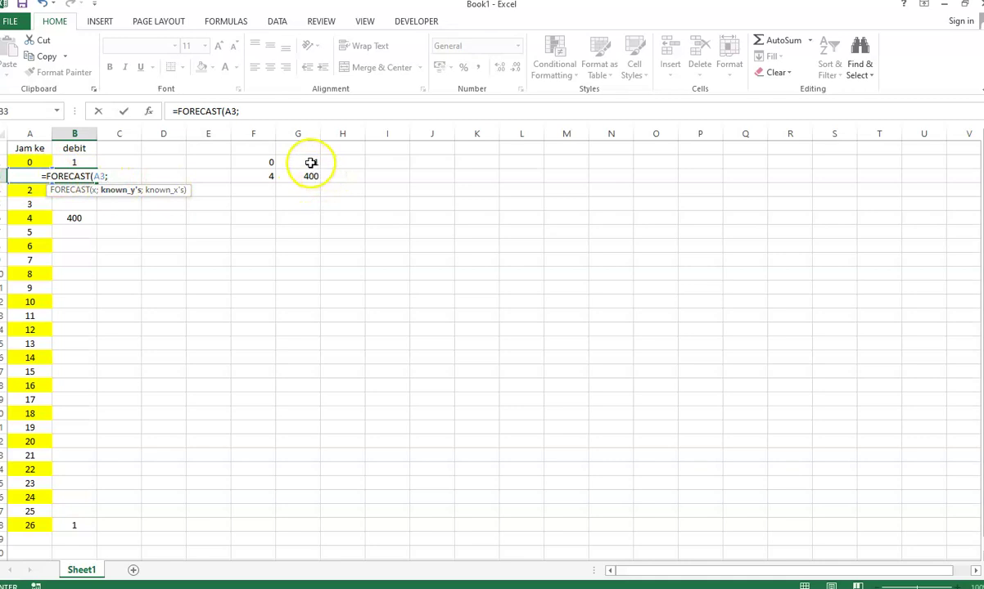
pyautogui.moveTo(311, 162); pyautogui.dragTo(310, 175)
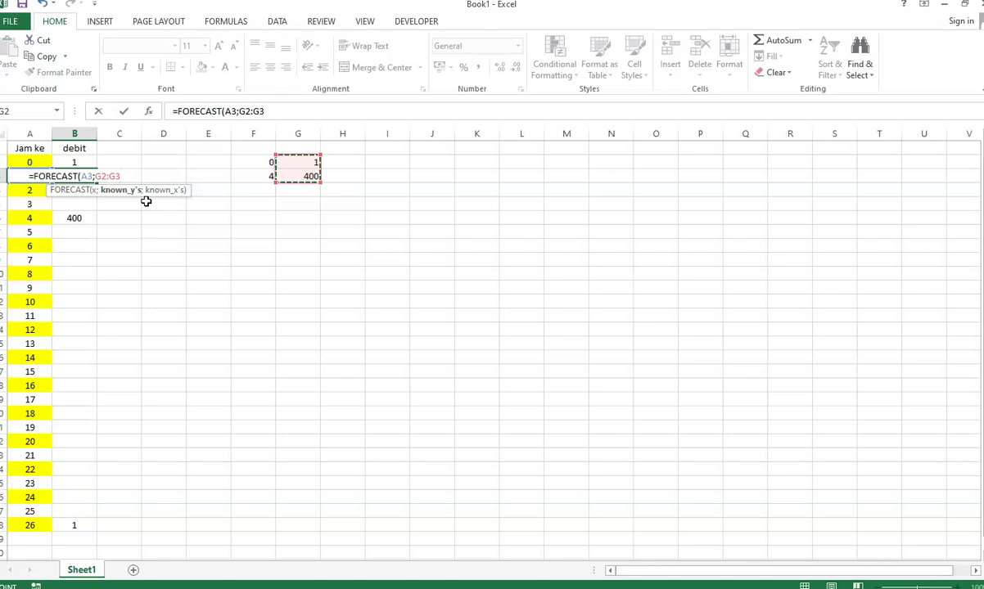
pyautogui.write(';')
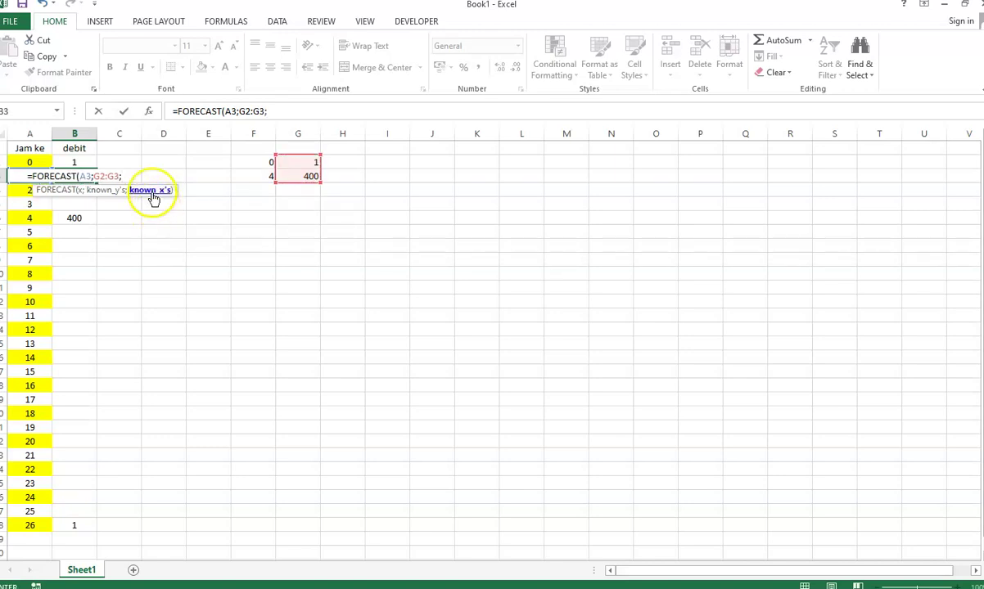
pyautogui.moveTo(257, 161); pyautogui.dragTo(257, 171)
pyautogui.write(')')
pyautogui.click(279, 111)
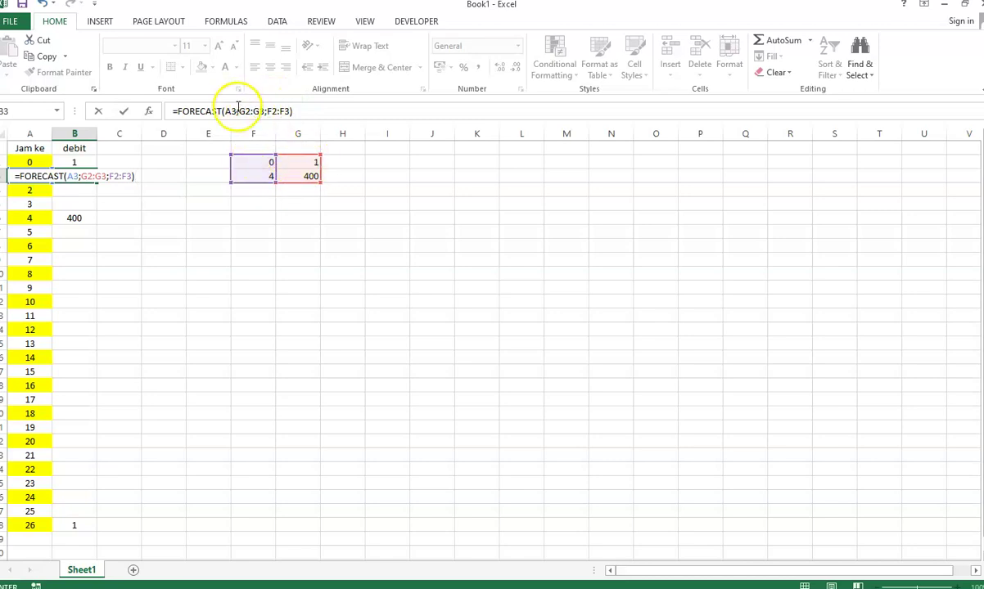
# Make both reference ranges in the B3 formula absolute, giving =FORECAST(A3;$G$2:$G$3;$F$2:$F$3)
pyautogui.click(246, 111)
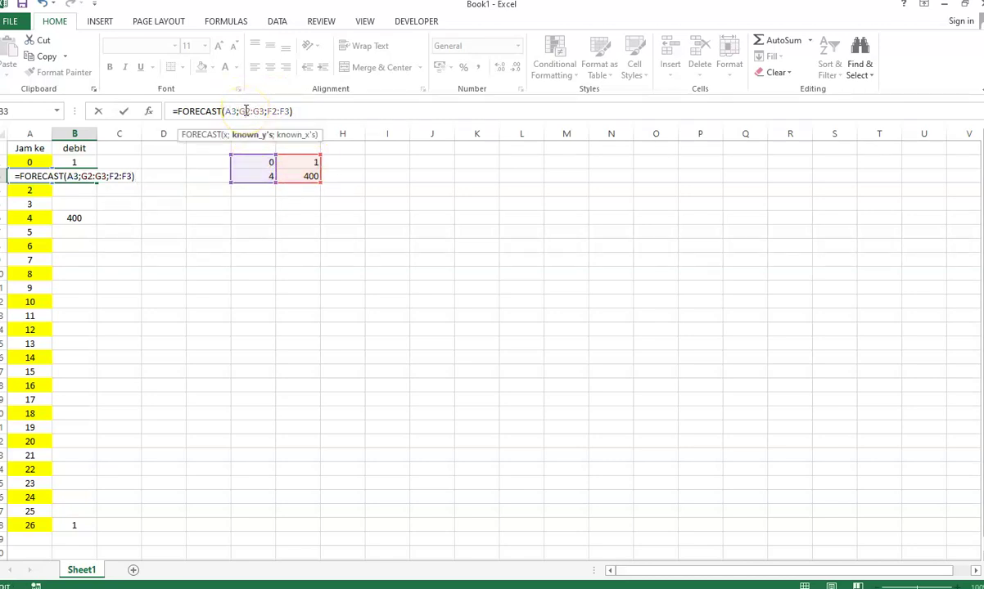
pyautogui.press('F4')
pyautogui.click(268, 111)
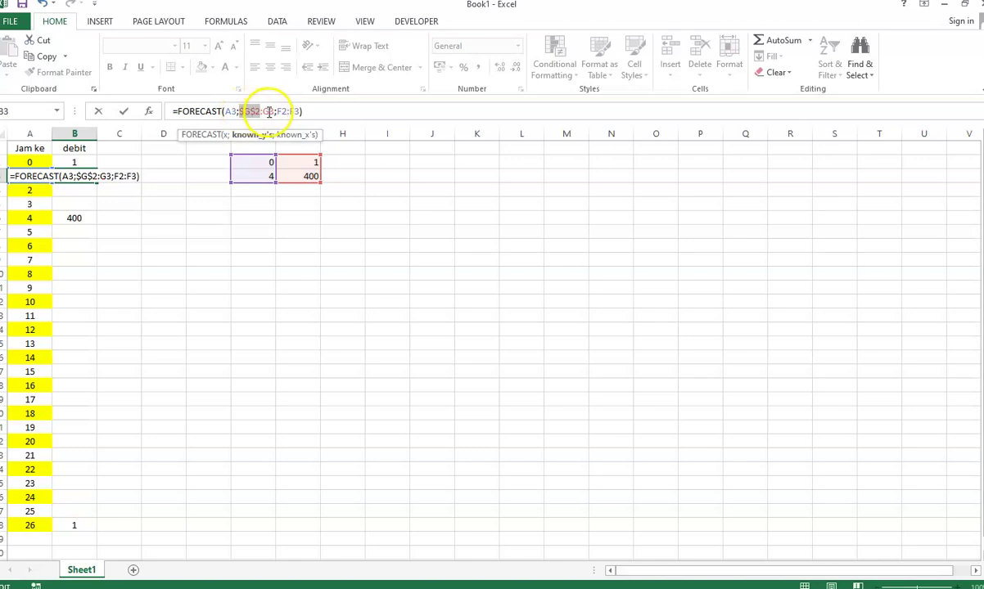
pyautogui.press('F4')
pyautogui.click(293, 112)
pyautogui.press('F4')
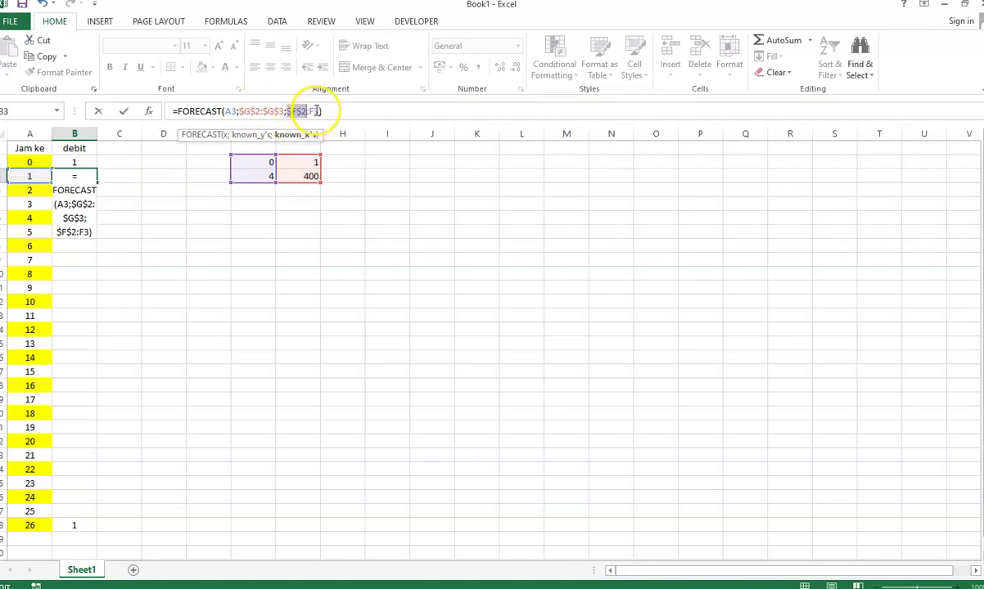
pyautogui.click(315, 110)
pyautogui.press('F4')
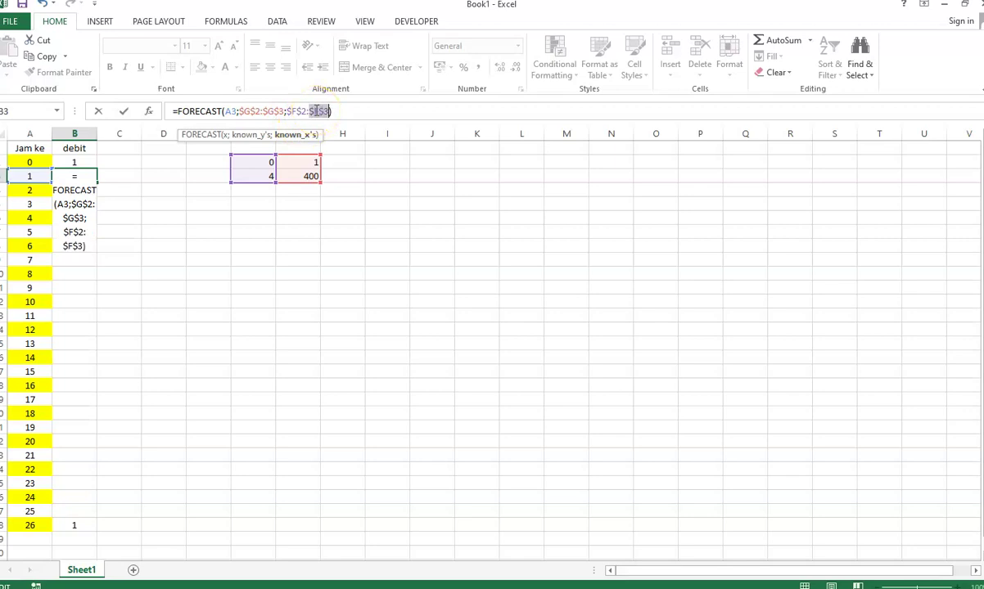
pyautogui.press('Return')
pyautogui.click(81, 172)
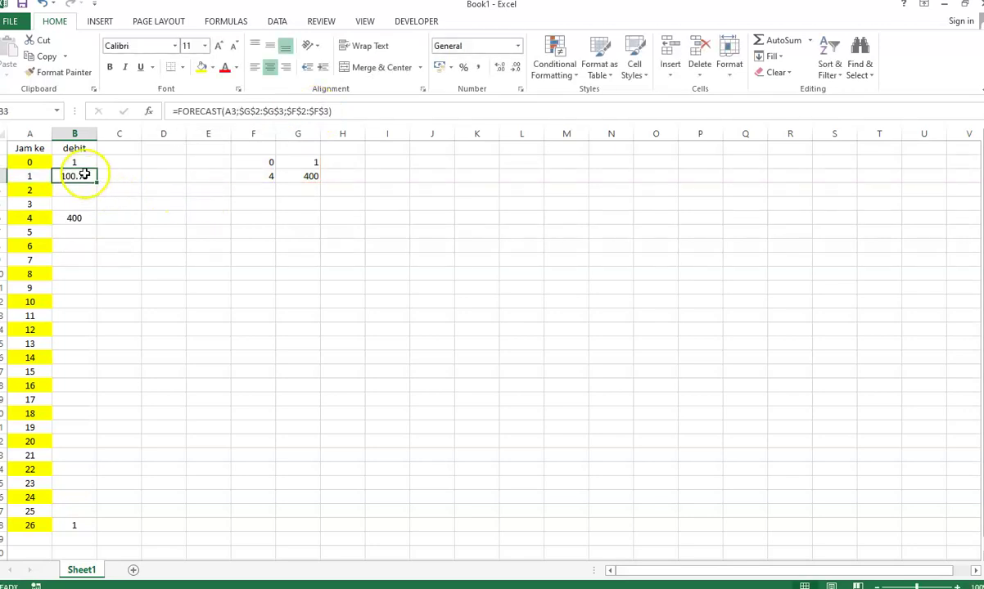
pyautogui.click(336, 111)
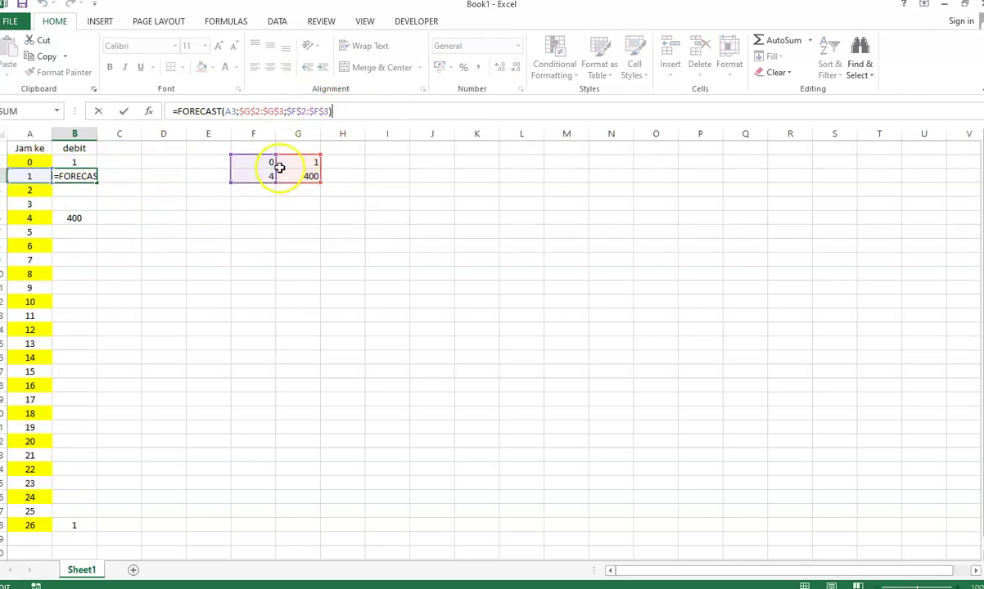
pyautogui.press('Escape')
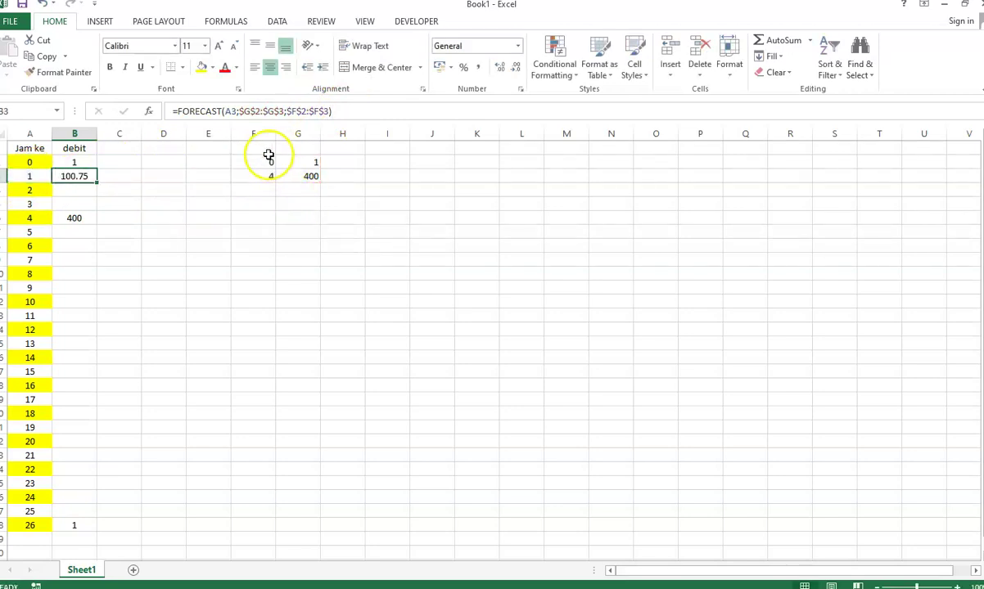
# Label the reference columns "x" in F1 and "y" in G1, and center the contents of F1:G3
pyautogui.click(264, 147)
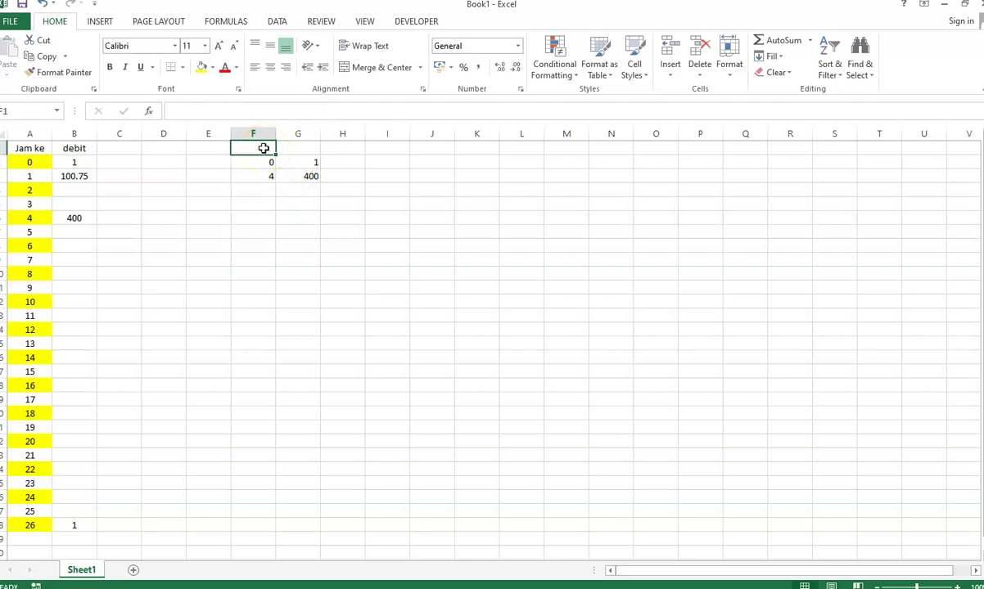
pyautogui.write('x')
pyautogui.click(299, 148)
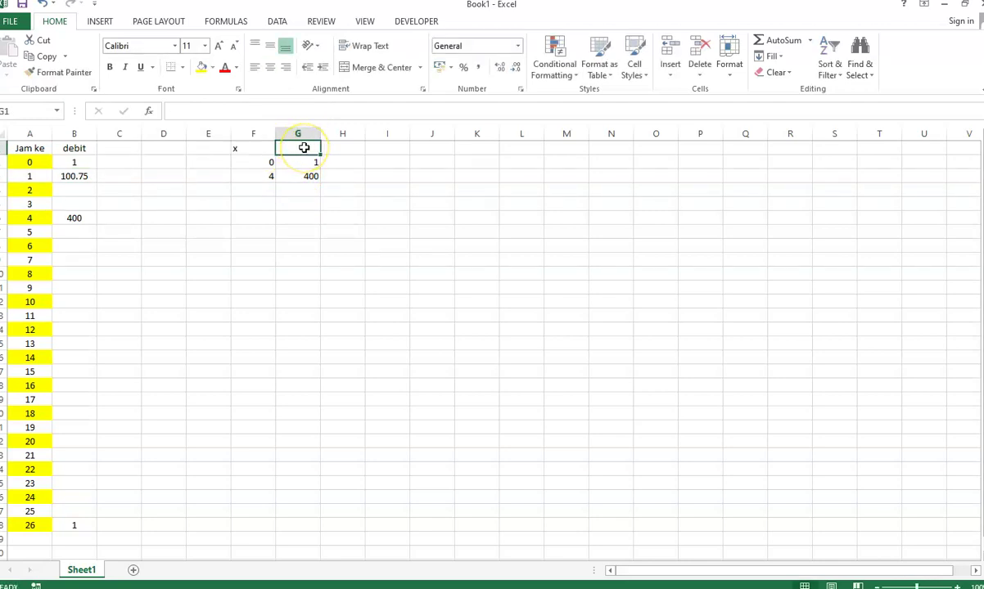
pyautogui.write('y')
pyautogui.click(310, 218)
pyautogui.moveTo(265, 151); pyautogui.dragTo(294, 170)
pyautogui.click(270, 67)
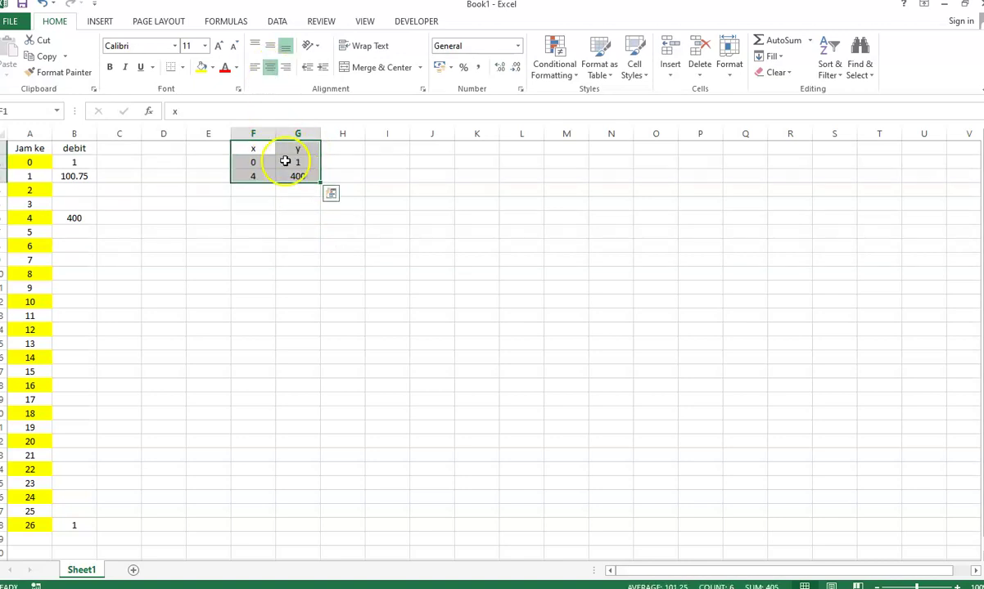
pyautogui.click(226, 225)
# Fill the FORECAST formula from B3 down to B5 for hours 2 and 3
pyautogui.click(81, 177)
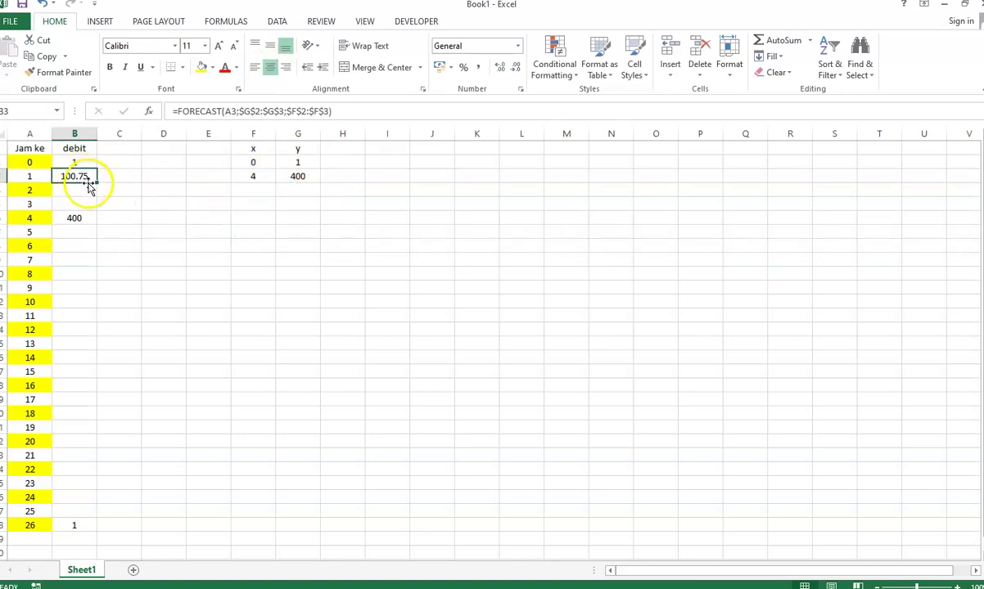
pyautogui.moveTo(94, 180); pyautogui.dragTo(100, 214)
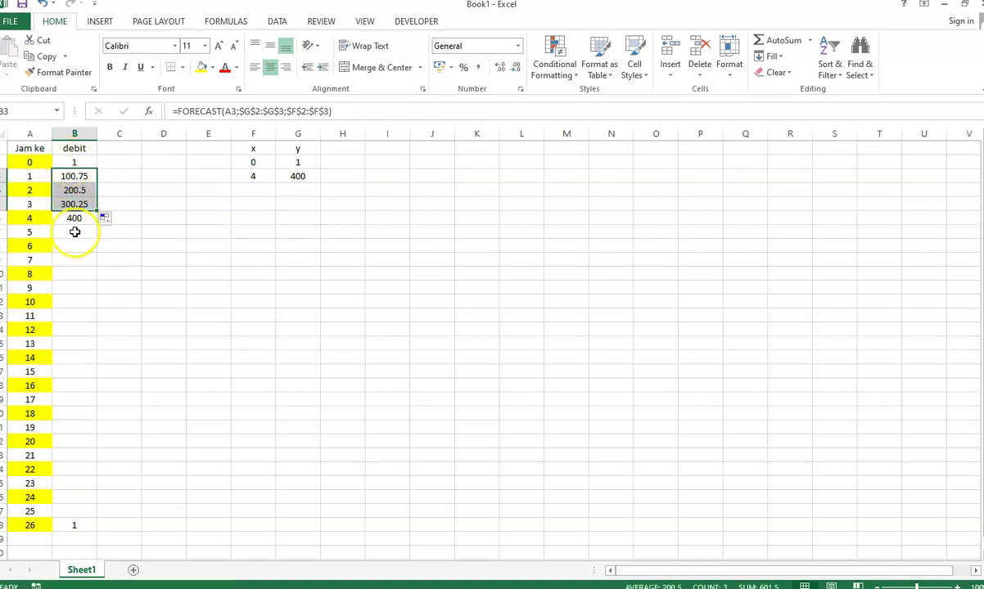
pyautogui.click(74, 232)
pyautogui.click(72, 510)
pyautogui.click(80, 232)
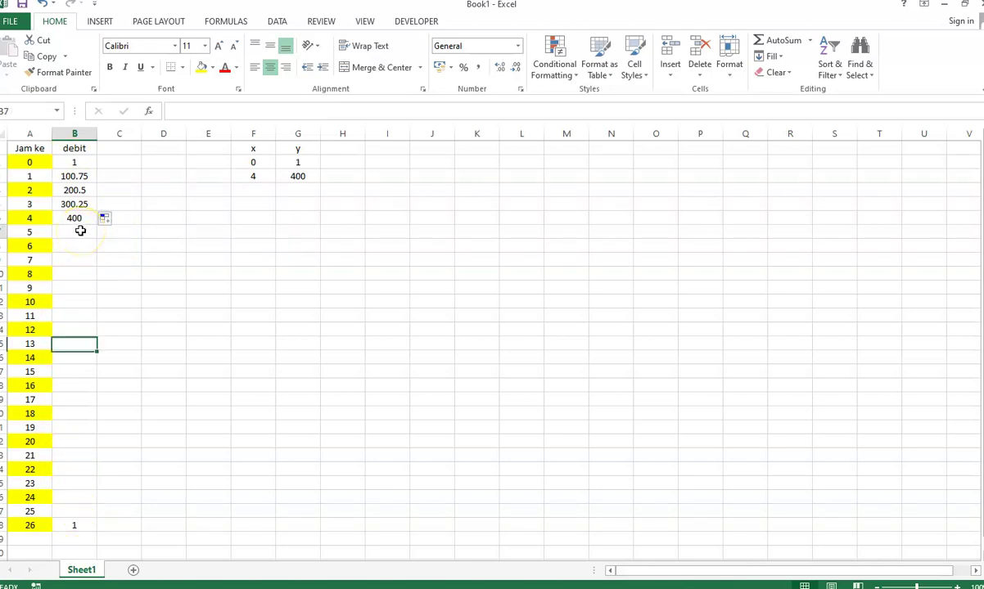
pyautogui.write('=fo')
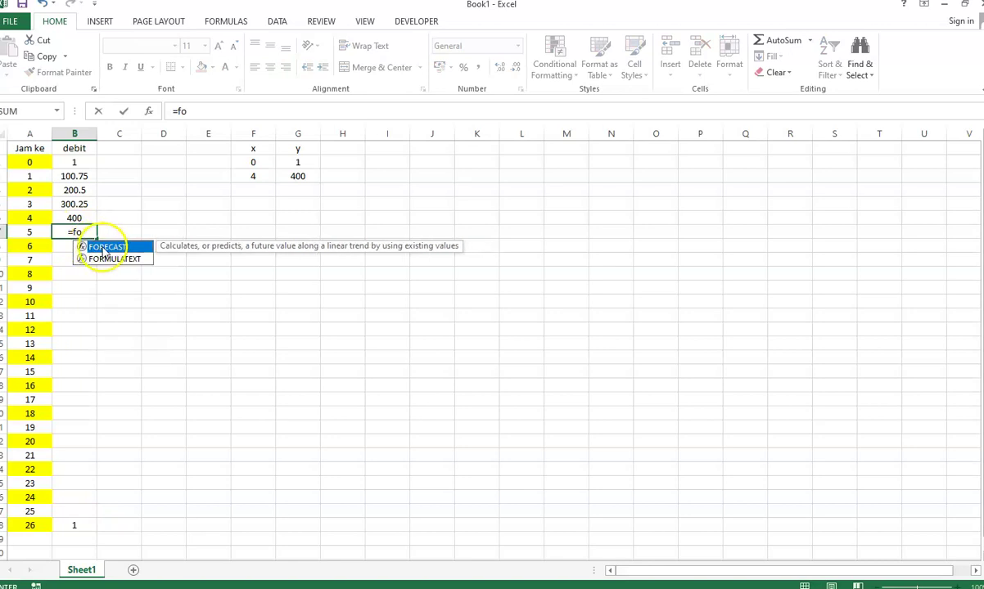
pyautogui.doubleClick(103, 246)
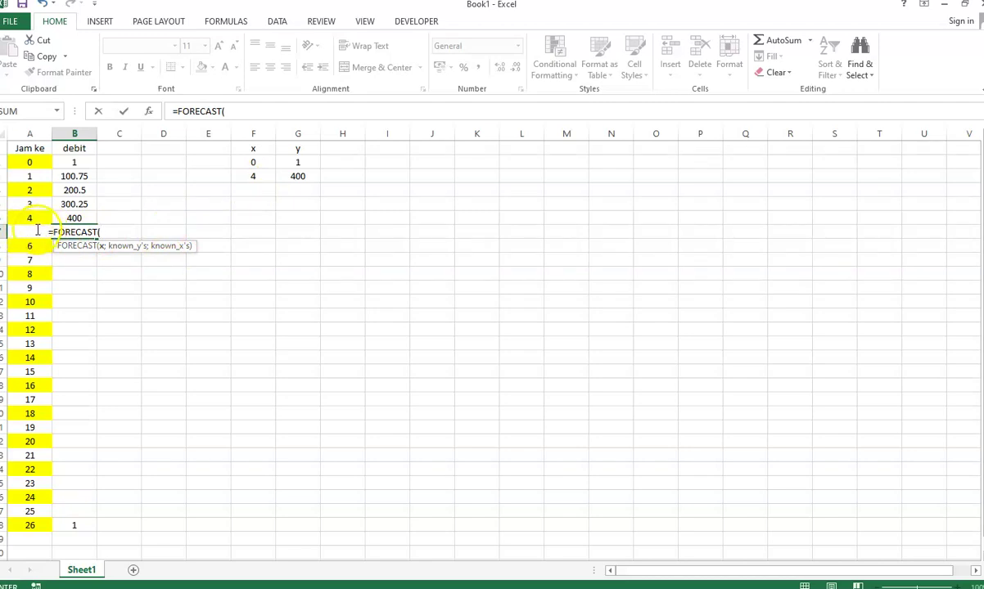
pyautogui.click(29, 244)
pyautogui.press('Up')
pyautogui.click(31, 232)
pyautogui.write(';')
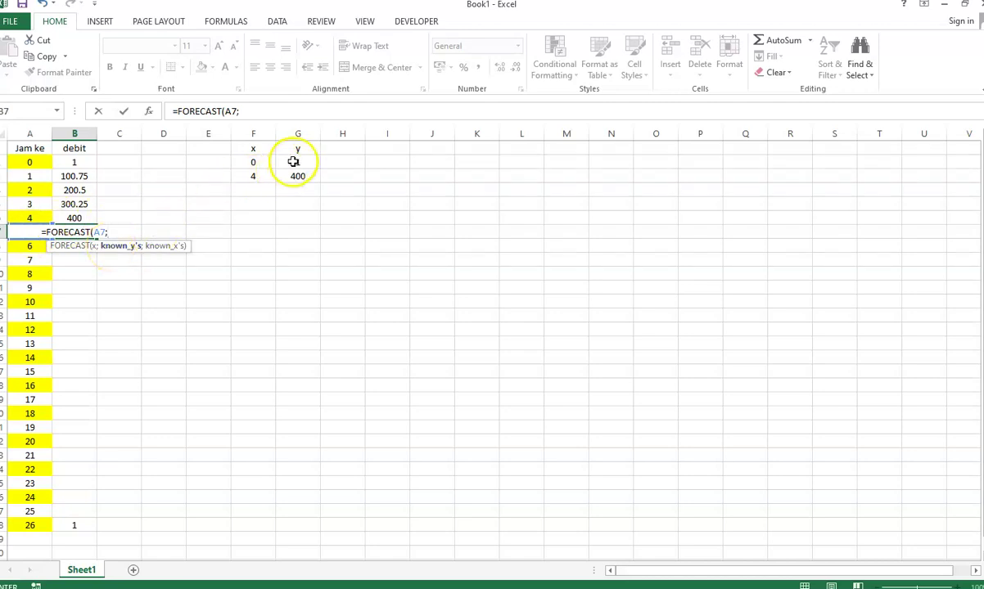
pyautogui.moveTo(292, 161); pyautogui.dragTo(292, 173)
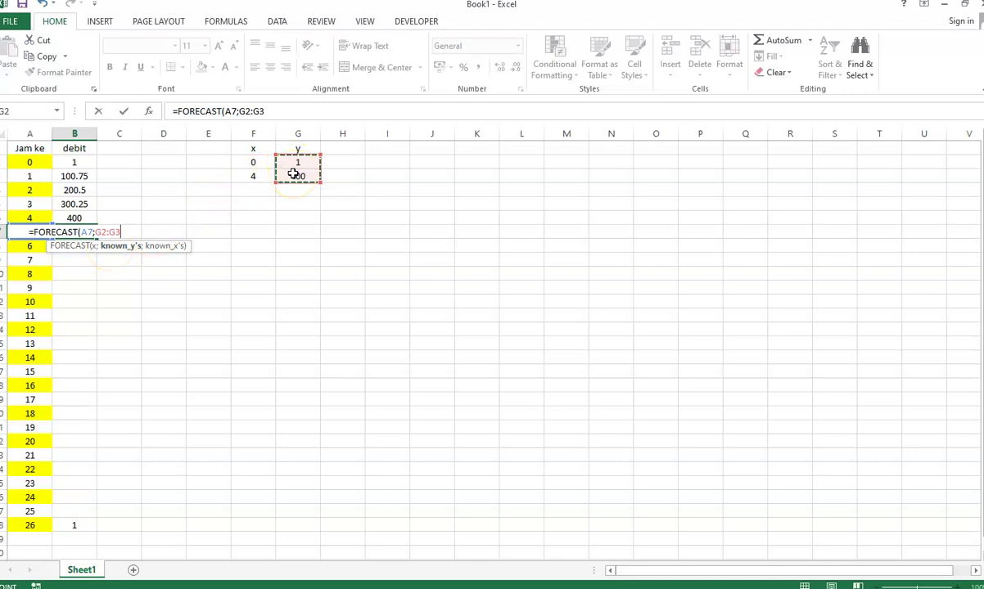
pyautogui.write(';')
pyautogui.click(239, 205)
pyautogui.moveTo(249, 168); pyautogui.dragTo(251, 174)
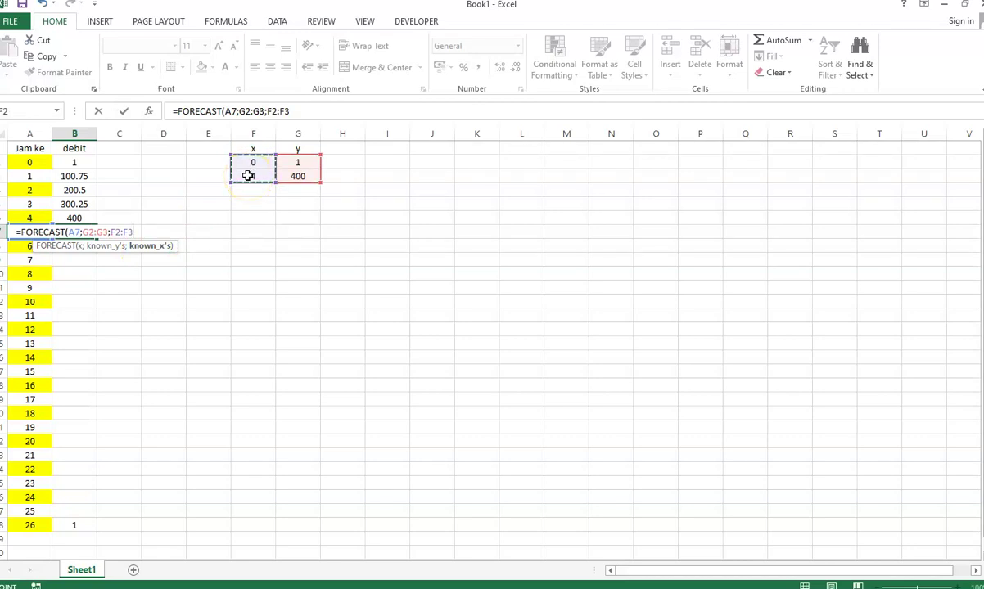
pyautogui.press('Return')
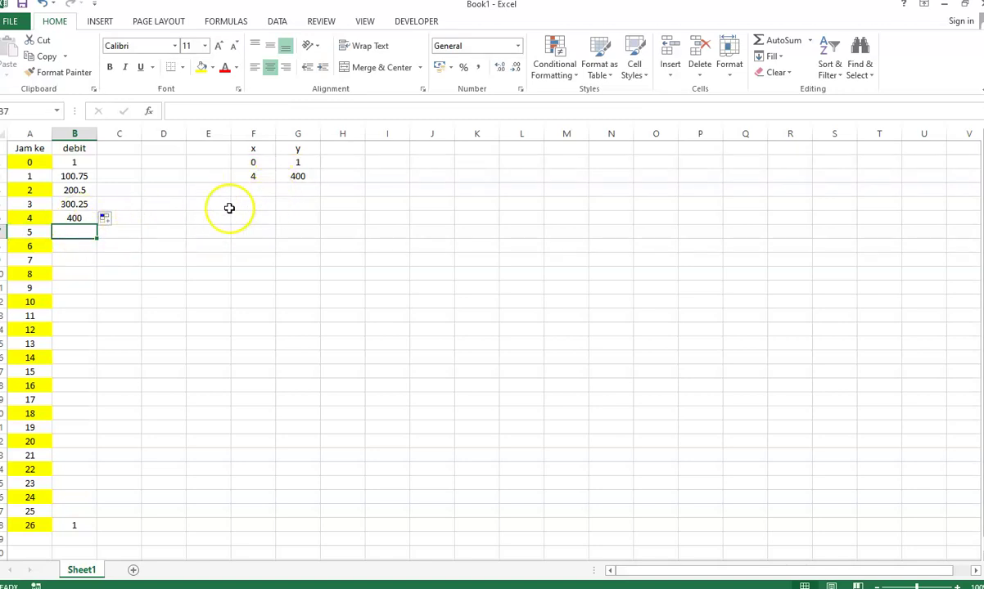
# Enter the x values of a second reference pair, 4 in F5 and 26 in F6
pyautogui.click(35, 217)
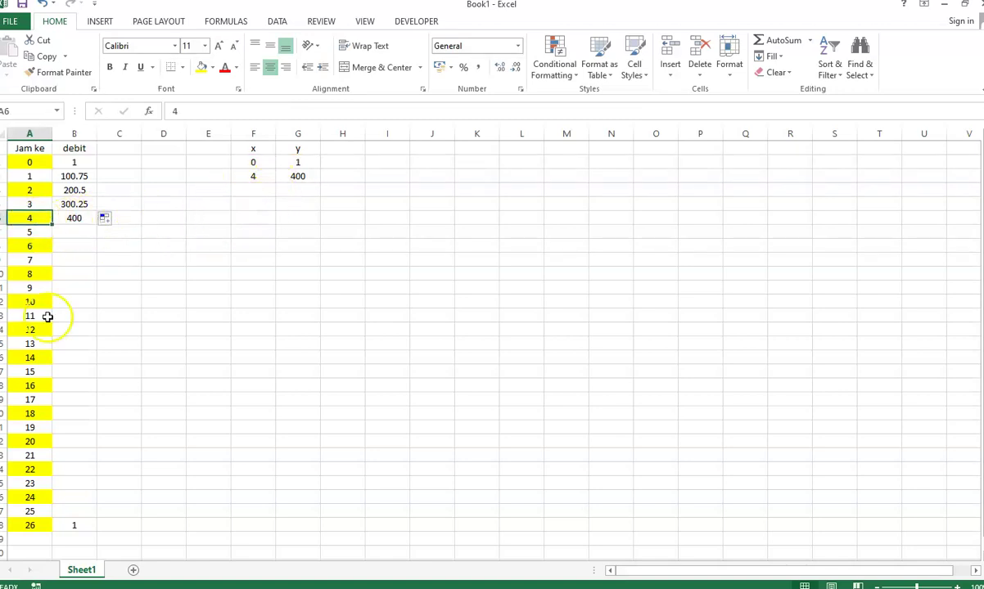
pyautogui.click(31, 524)
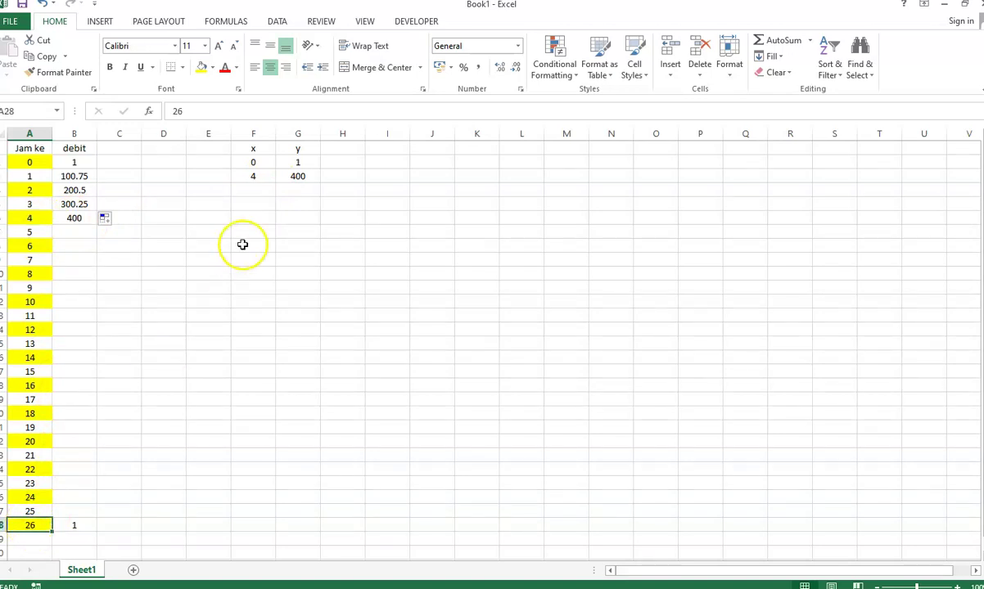
pyautogui.click(252, 202)
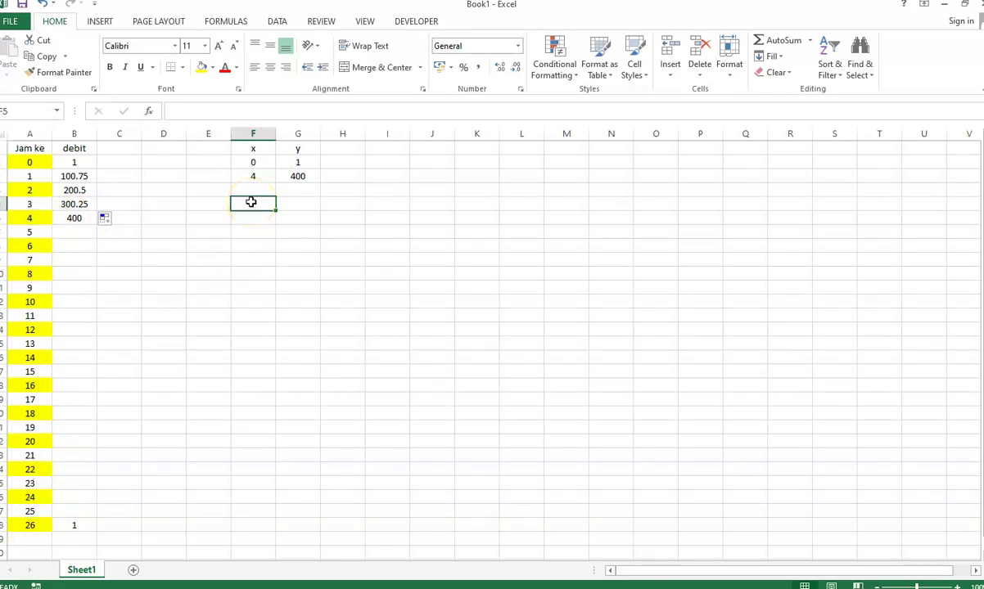
pyautogui.write('4')
pyautogui.press('Return')
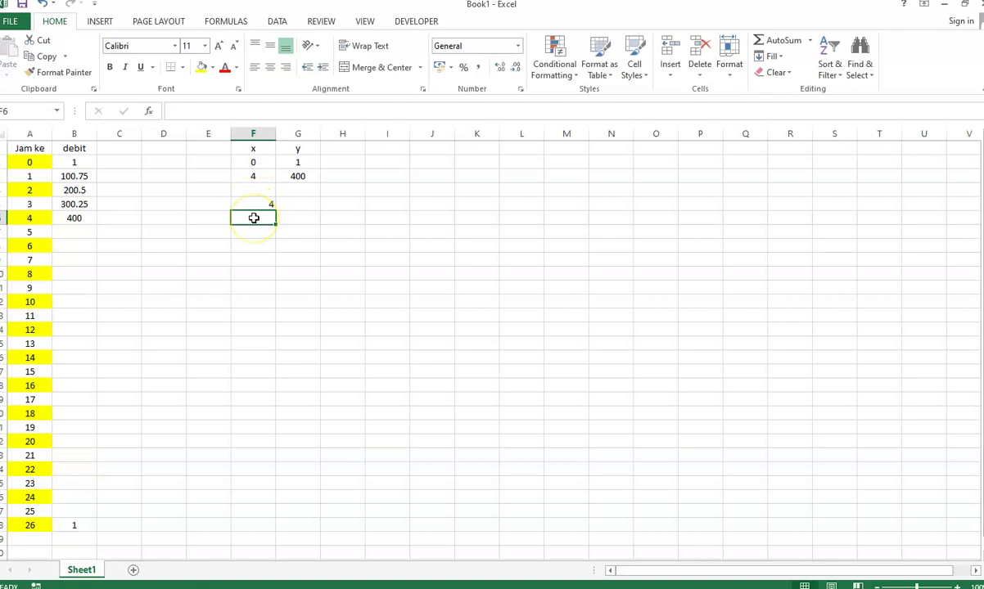
pyautogui.write('26')
pyautogui.press('Return')
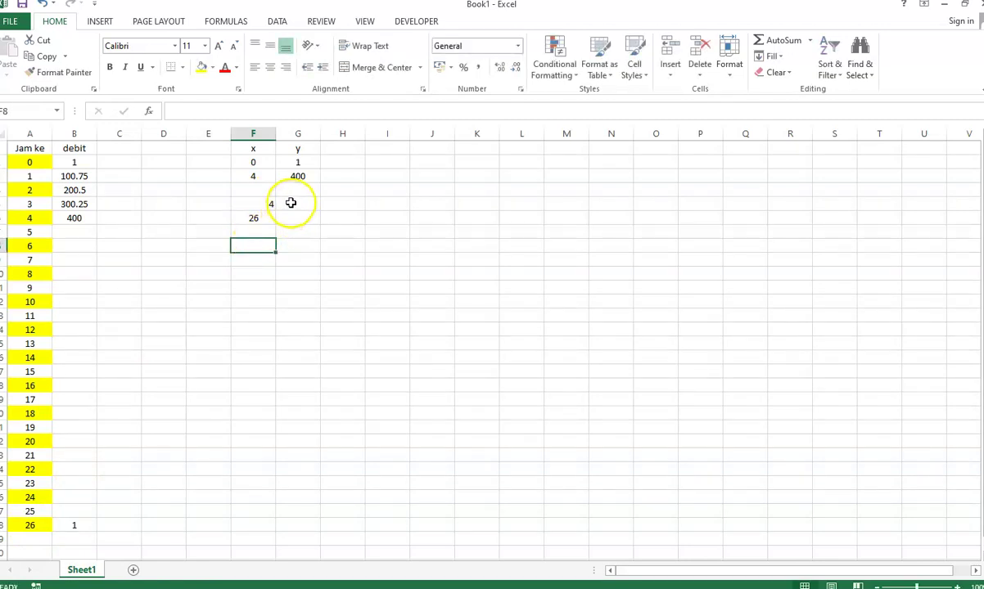
# Enter the matching y values, 400 in G5 and 1 in G6, and center the contents of F5:G6
pyautogui.click(291, 202)
pyautogui.write('400')
pyautogui.click(296, 218)
pyautogui.write('1')
pyautogui.press('Return')
pyautogui.moveTo(262, 205); pyautogui.dragTo(290, 213)
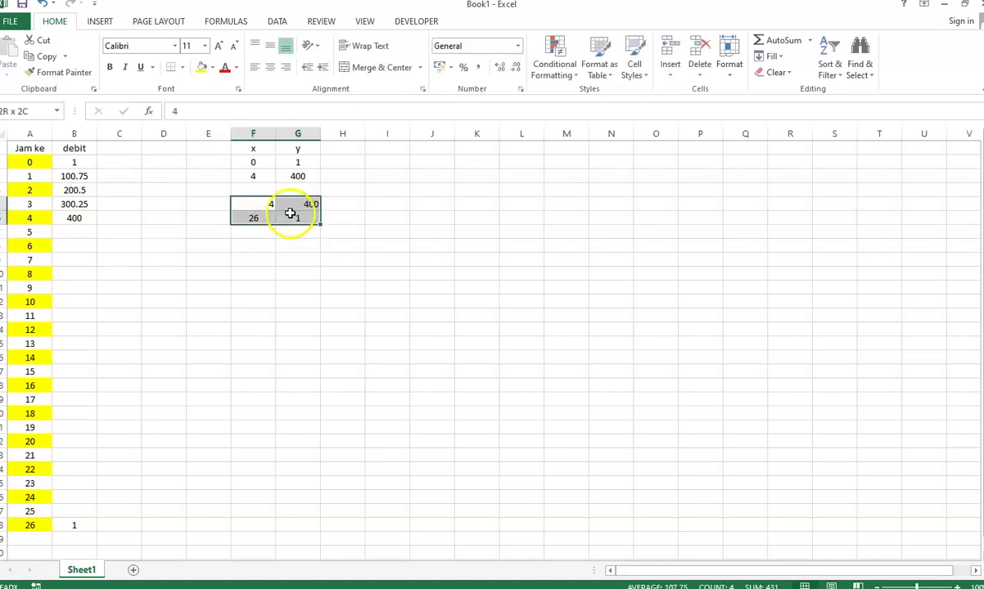
pyautogui.click(270, 67)
pyautogui.click(174, 260)
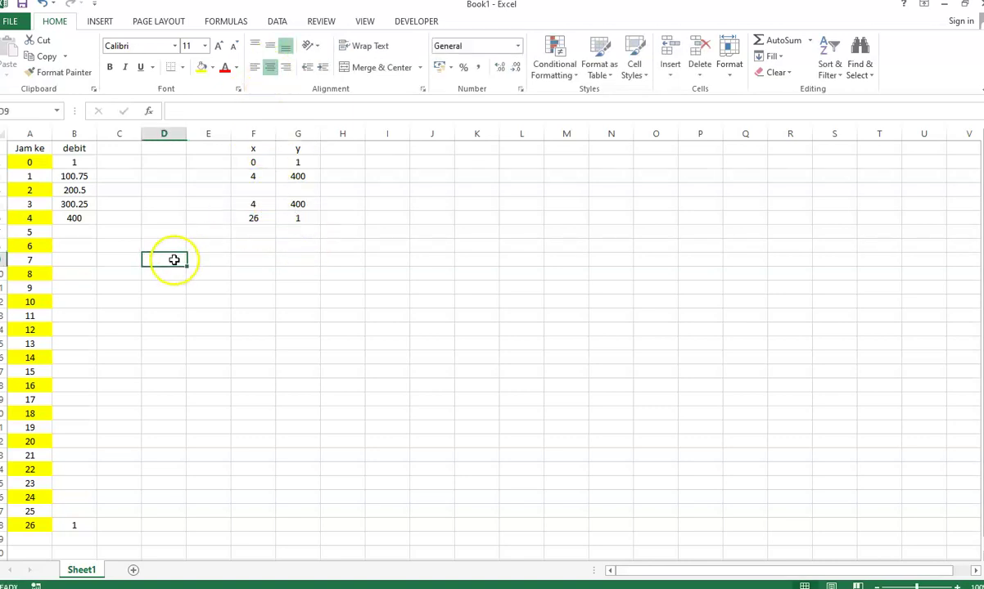
# Write the formula =FORECAST(A7;G5:G6;F5:F6) in B7 to interpolate the debit for hour 5
pyautogui.click(80, 232)
pyautogui.write('=')
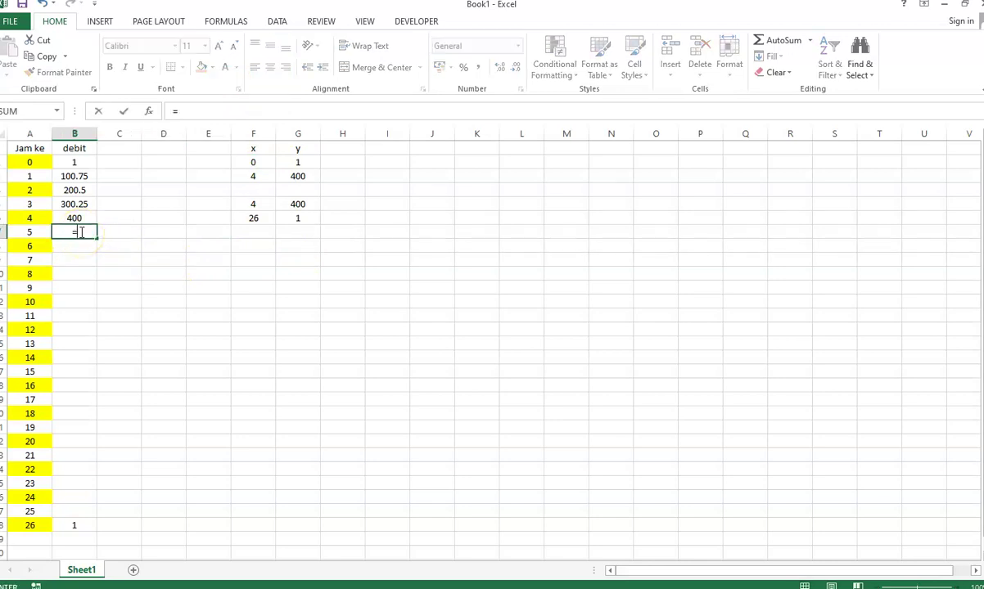
pyautogui.write('forca')
pyautogui.press('BackSpace')
pyautogui.press('BackSpace')
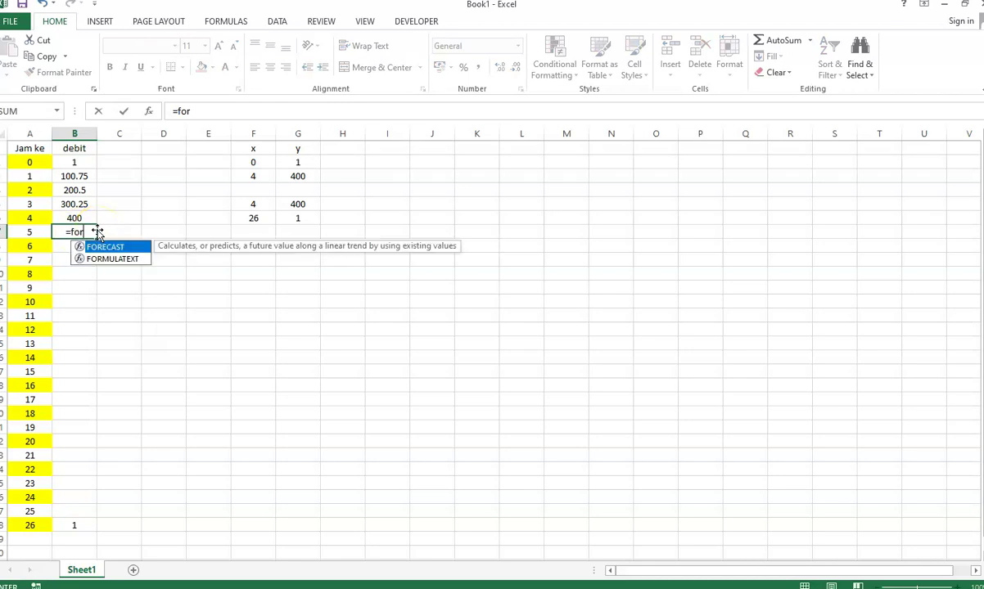
pyautogui.doubleClick(113, 245)
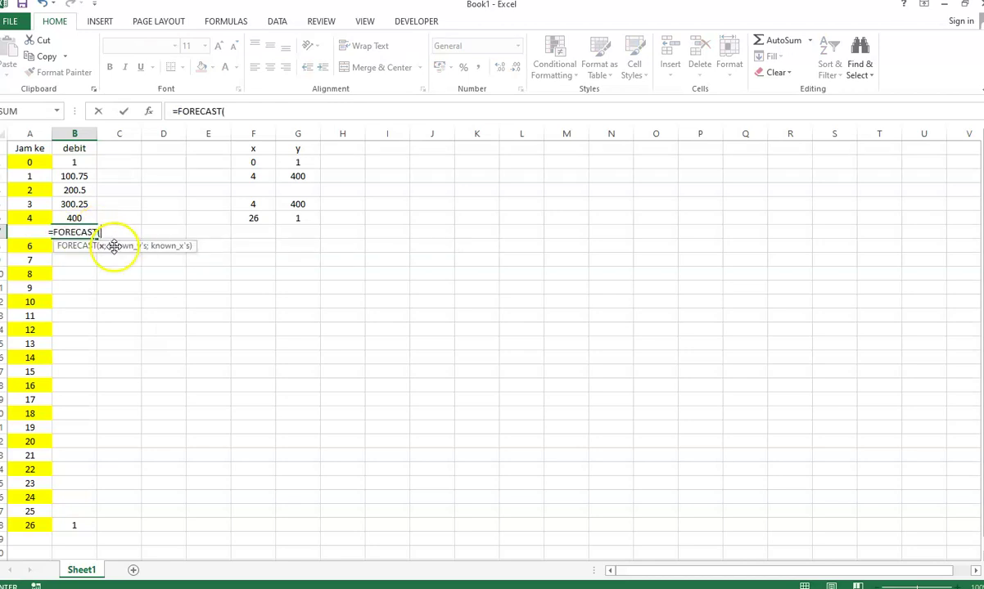
pyautogui.click(29, 237)
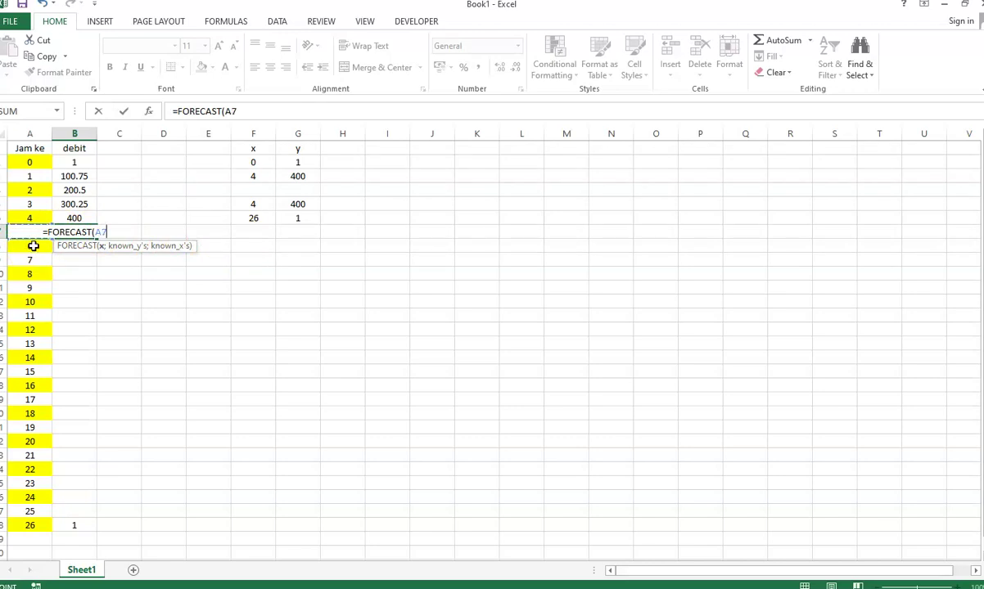
pyautogui.write(';')
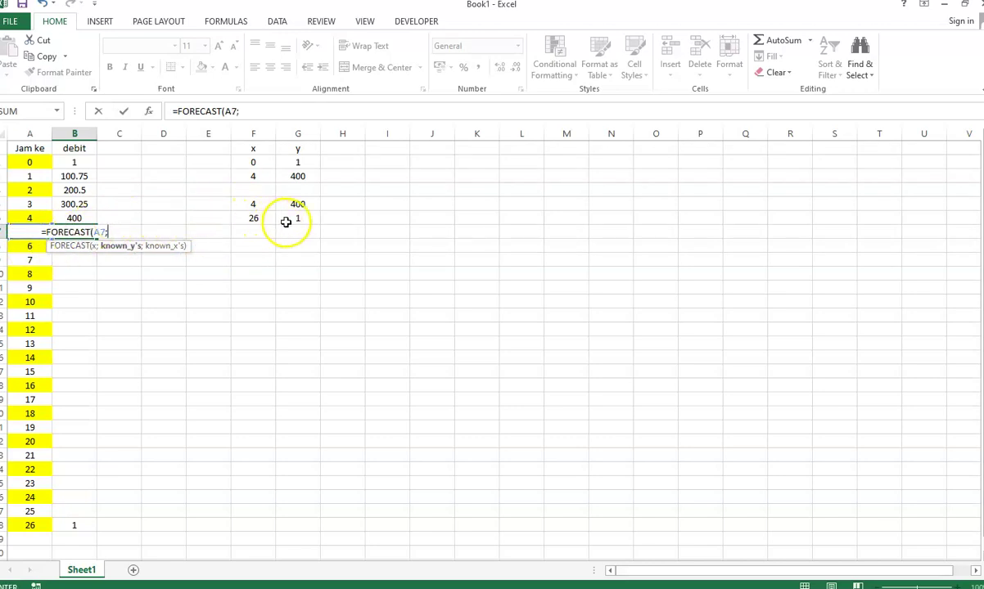
pyautogui.moveTo(297, 203); pyautogui.dragTo(259, 218)
pyautogui.write(';')
pyautogui.write(')')
pyautogui.press('Return')
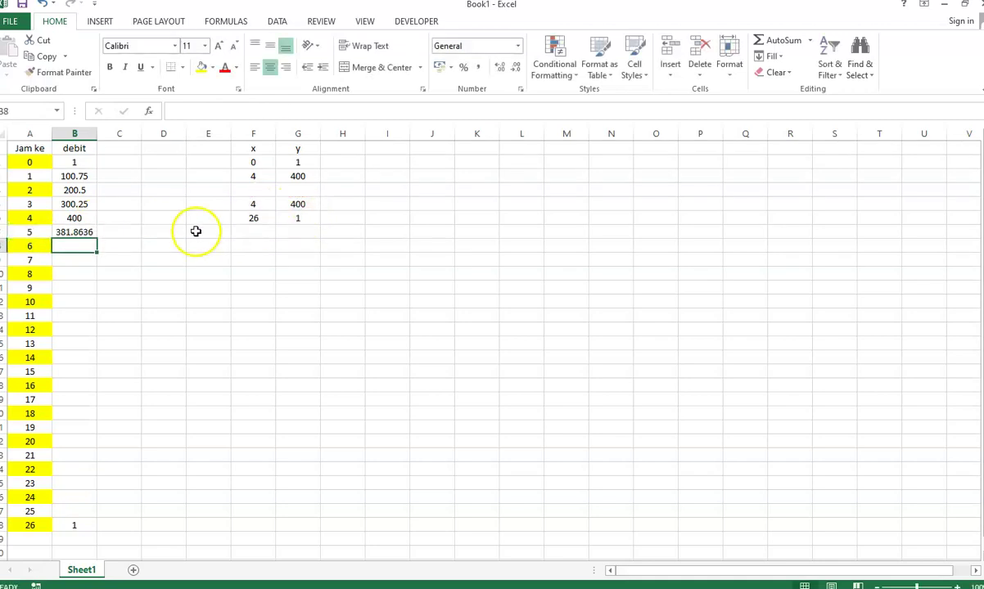
# Make both reference ranges in the B7 formula absolute, giving =FORECAST(A7;$G$5:$G$6;$F$5:$F$6)
pyautogui.click(84, 232)
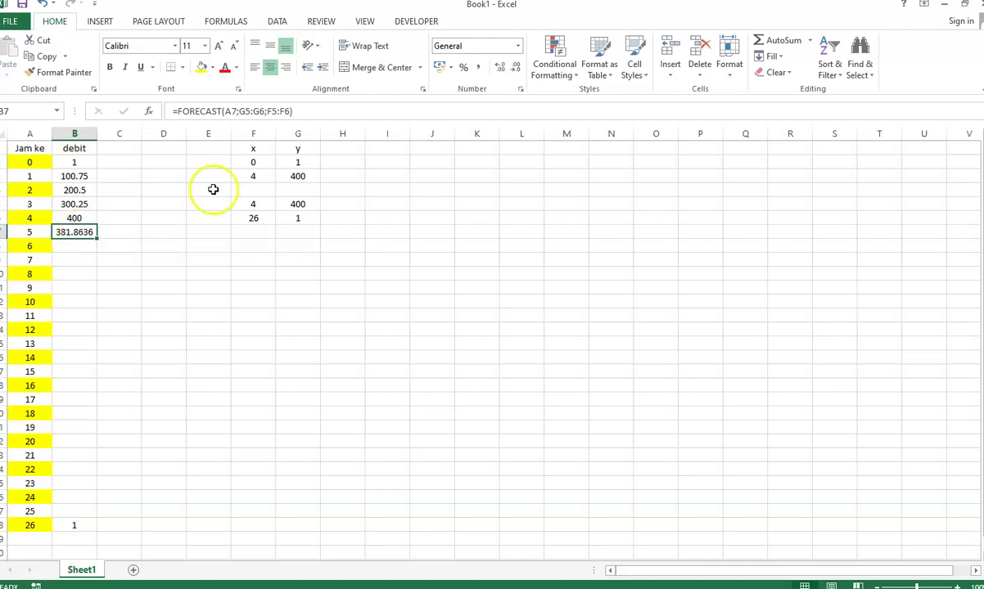
pyautogui.click(246, 111)
pyautogui.press('F4')
pyautogui.click(270, 111)
pyautogui.press('F4')
pyautogui.click(294, 112)
pyautogui.press('F4')
pyautogui.press('F4')
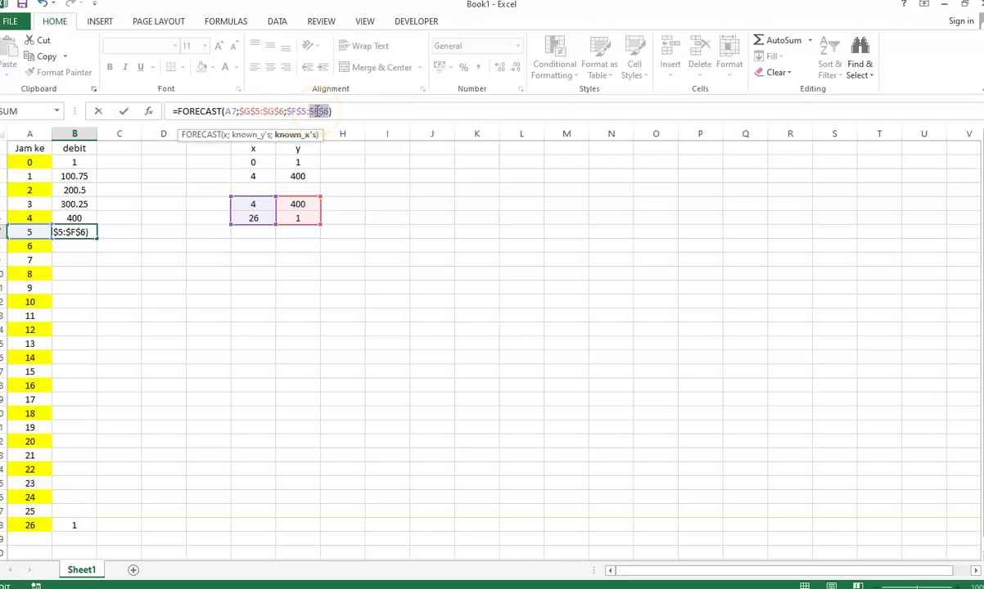
pyautogui.press('Return')
# Fill the FORECAST formula from B7 down to B27 for hours 6 through 25
pyautogui.click(97, 234)
pyautogui.moveTo(95, 239); pyautogui.dragTo(72, 508)
pyautogui.moveTo(82, 504); pyautogui.dragTo(81, 505)
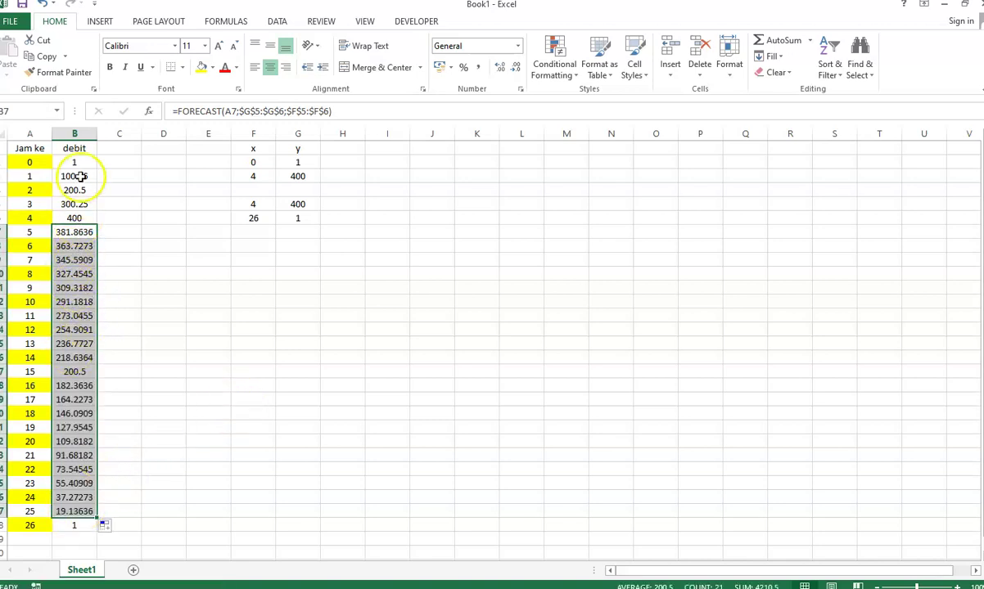
# Plot A2:B28 as a scatter chart with straight lines and markers, and place it just below the reference values in columns F and G
pyautogui.moveTo(37, 163); pyautogui.dragTo(77, 521)
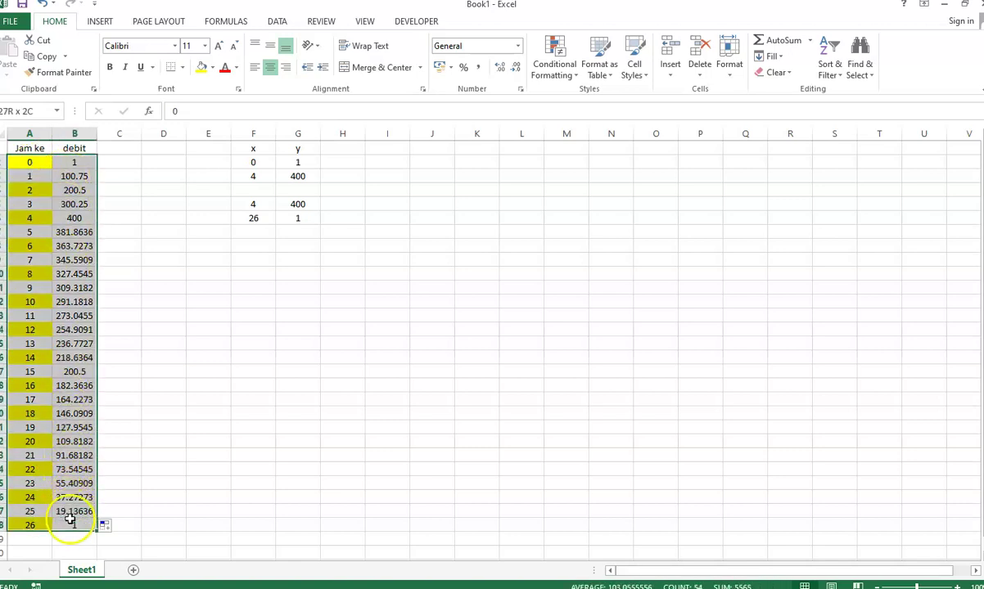
pyautogui.click(100, 22)
pyautogui.click(403, 74)
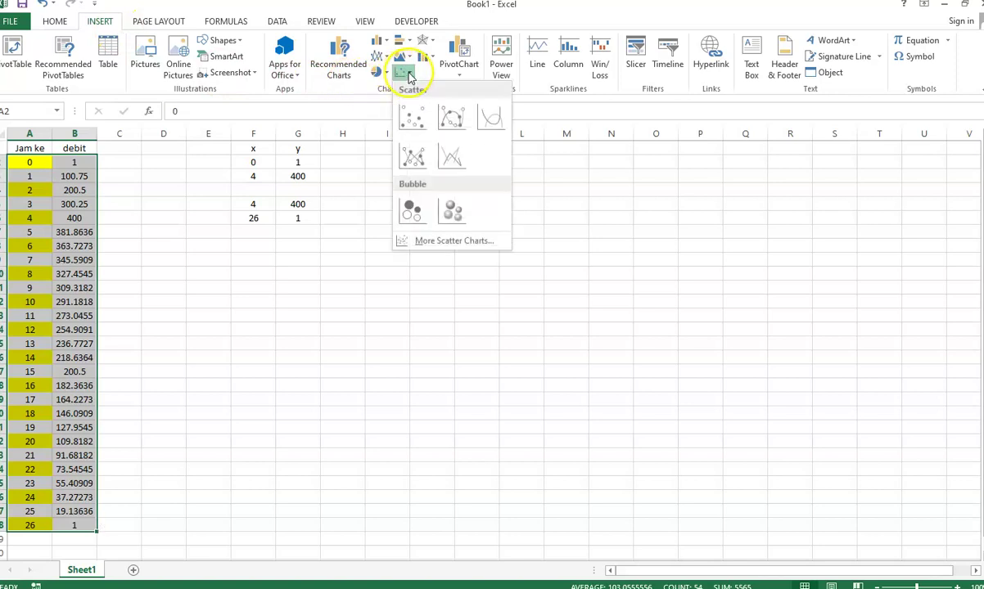
pyautogui.click(416, 162)
pyautogui.moveTo(479, 259); pyautogui.dragTo(496, 189)
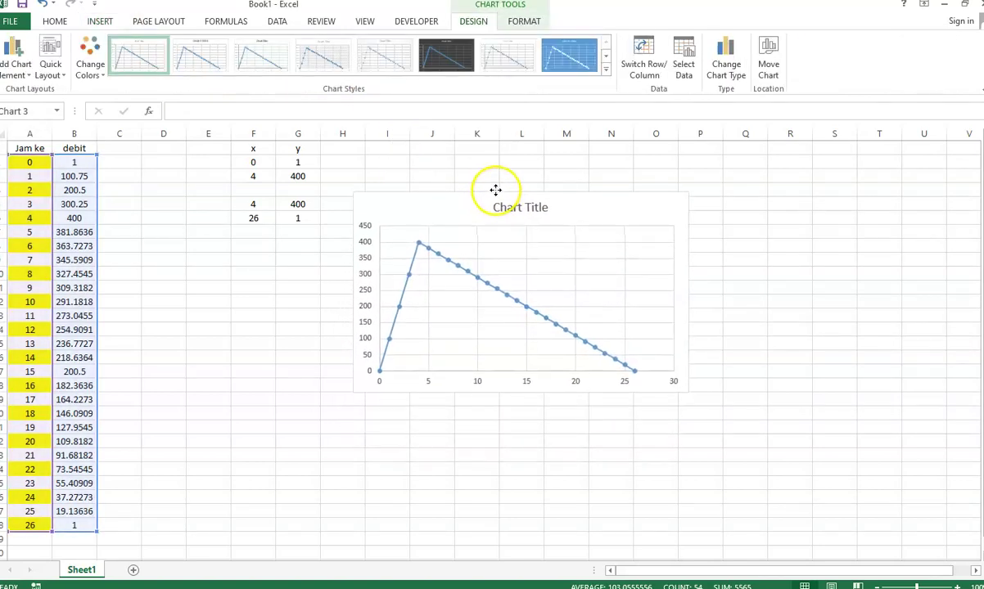
pyautogui.moveTo(378, 377)
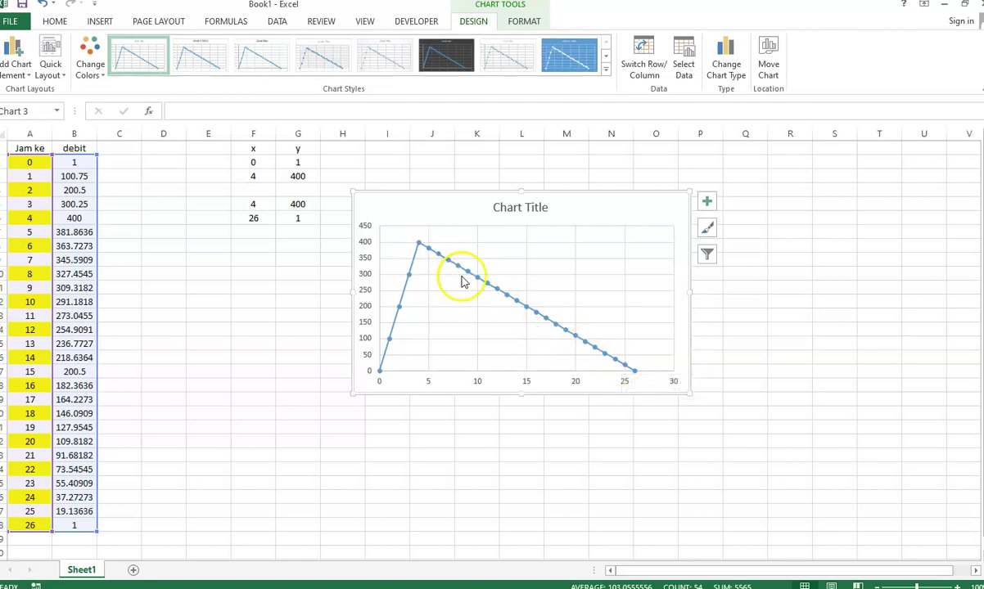
pyautogui.moveTo(616, 364)
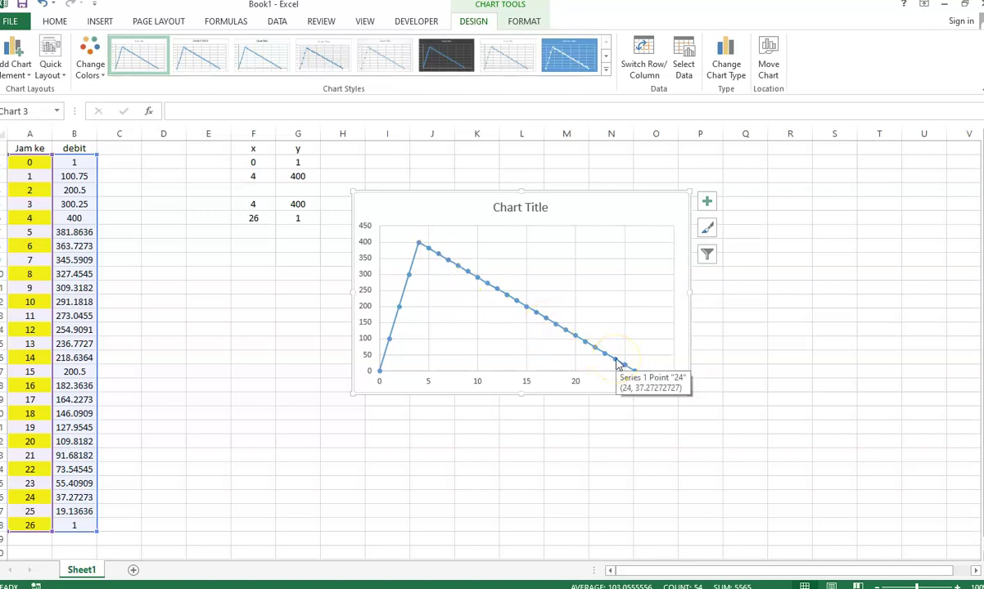
pyautogui.moveTo(468, 197); pyautogui.dragTo(344, 232)
pyautogui.click(397, 202)
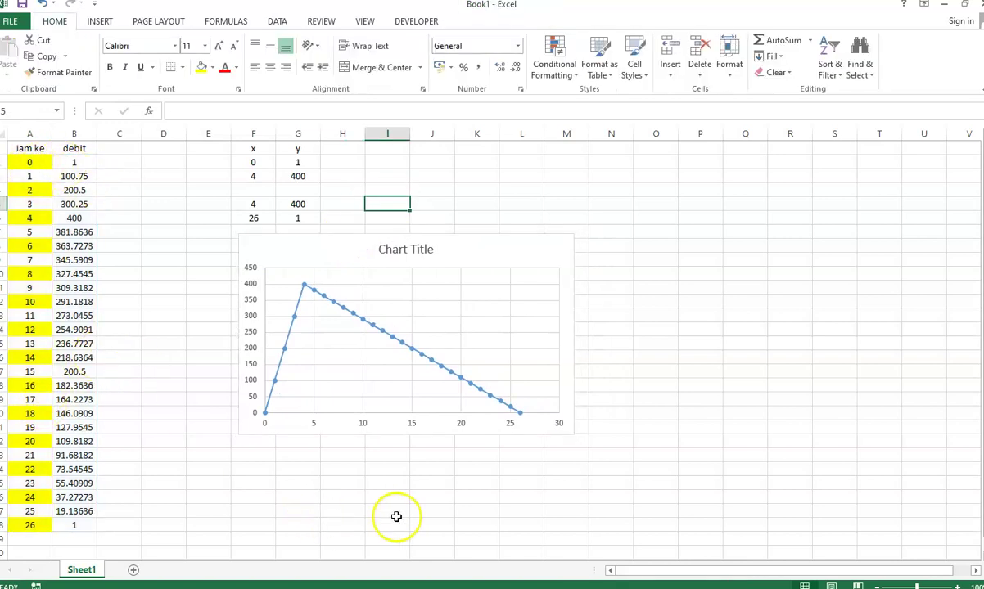
# Switch to HEC-RAS, close the steady flow data editor and open the unsteady flow data editor
pyautogui.moveTo(524, 588)
pyautogui.click(524, 547)
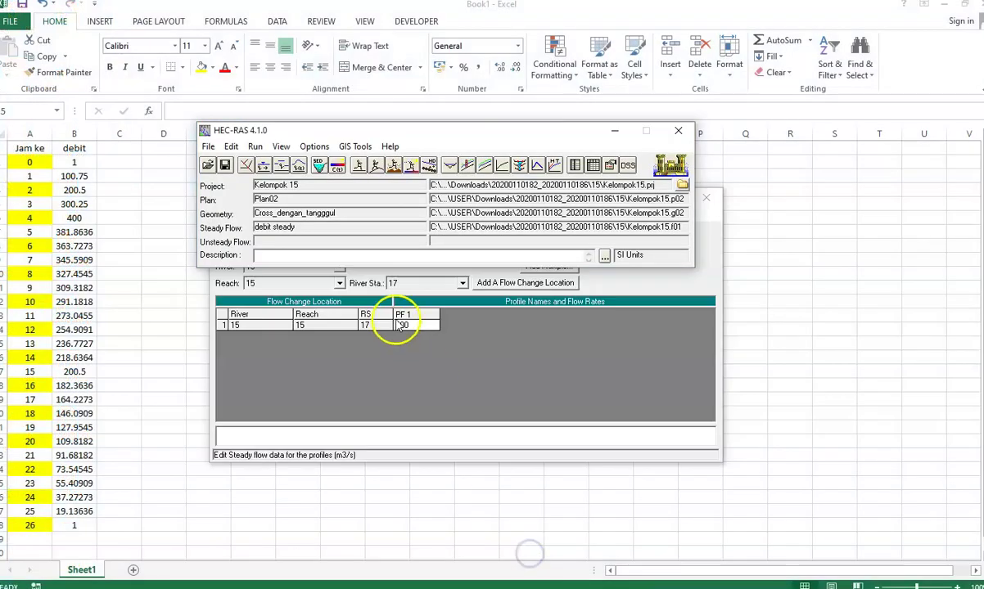
pyautogui.click(709, 199)
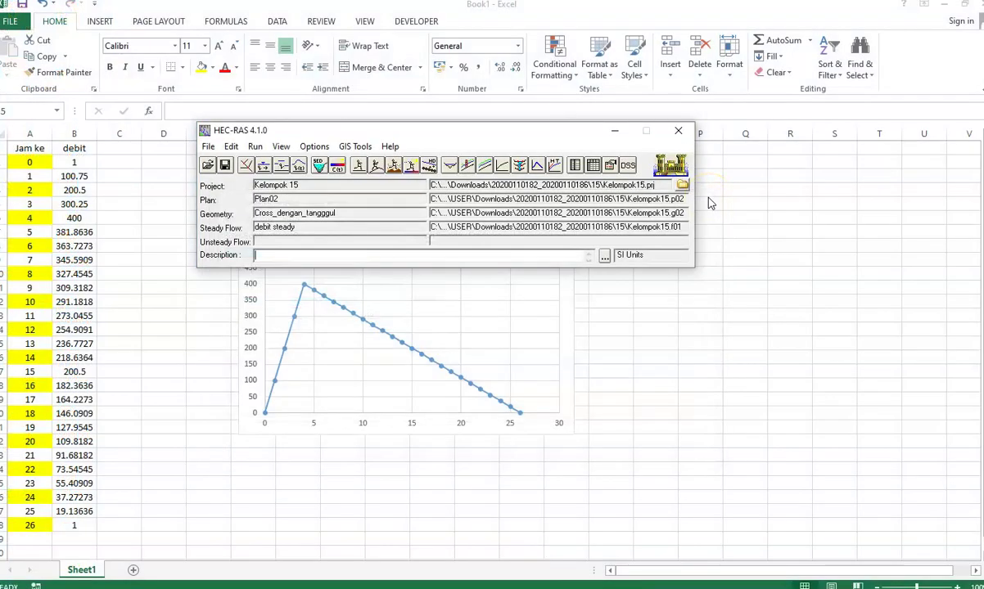
pyautogui.click(233, 148)
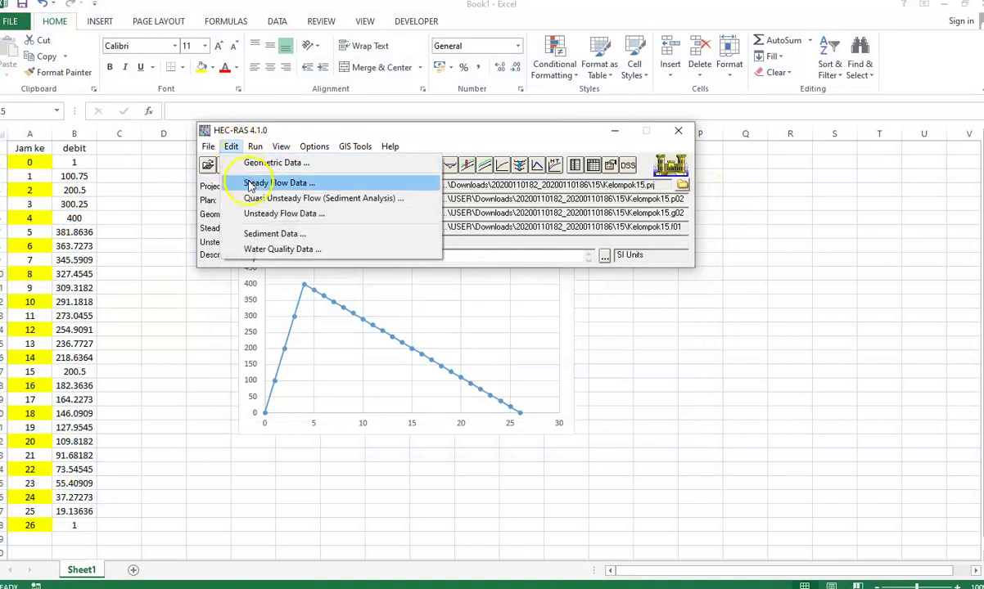
pyautogui.click(265, 214)
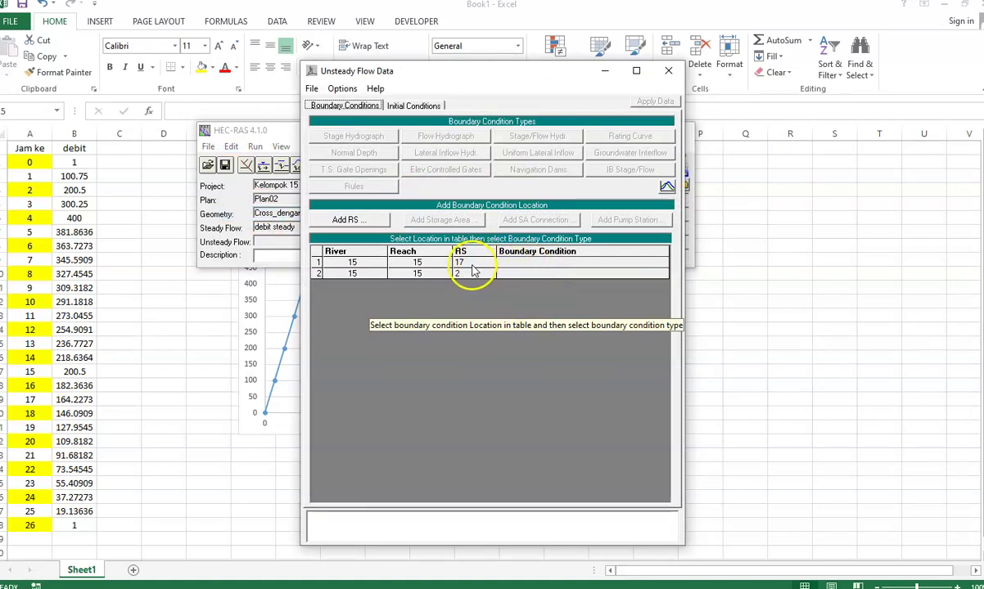
pyautogui.moveTo(467, 74); pyautogui.dragTo(487, 66)
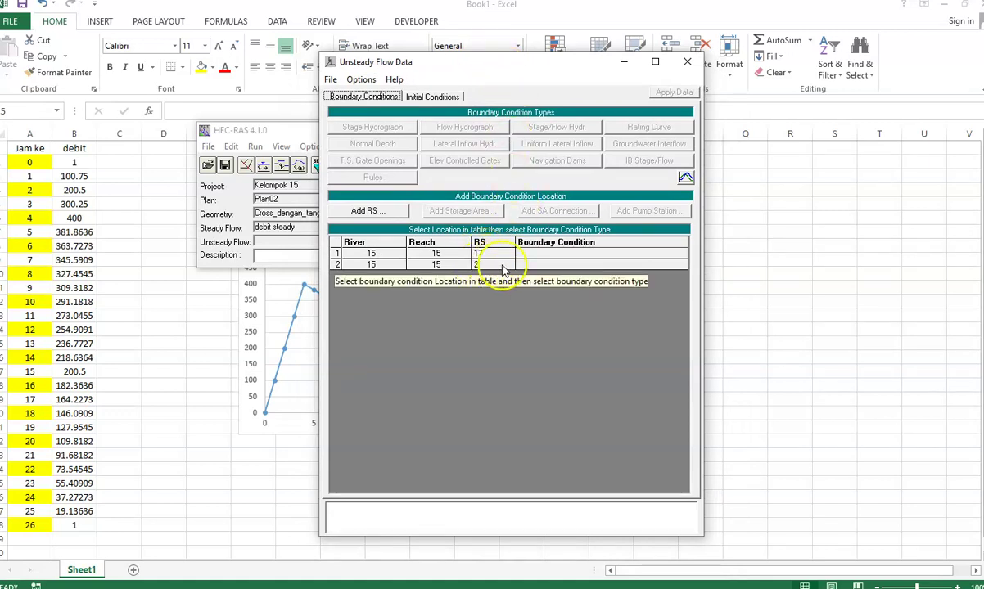
# Assign a Normal Depth boundary condition with a friction slope of 0.001 to river station 2
pyautogui.click(528, 265)
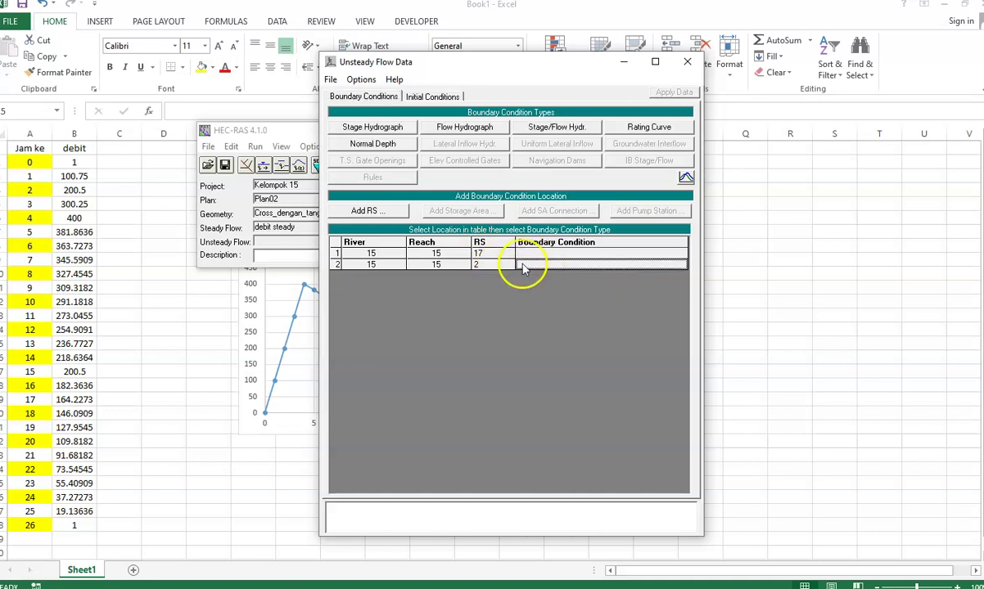
pyautogui.click(367, 143)
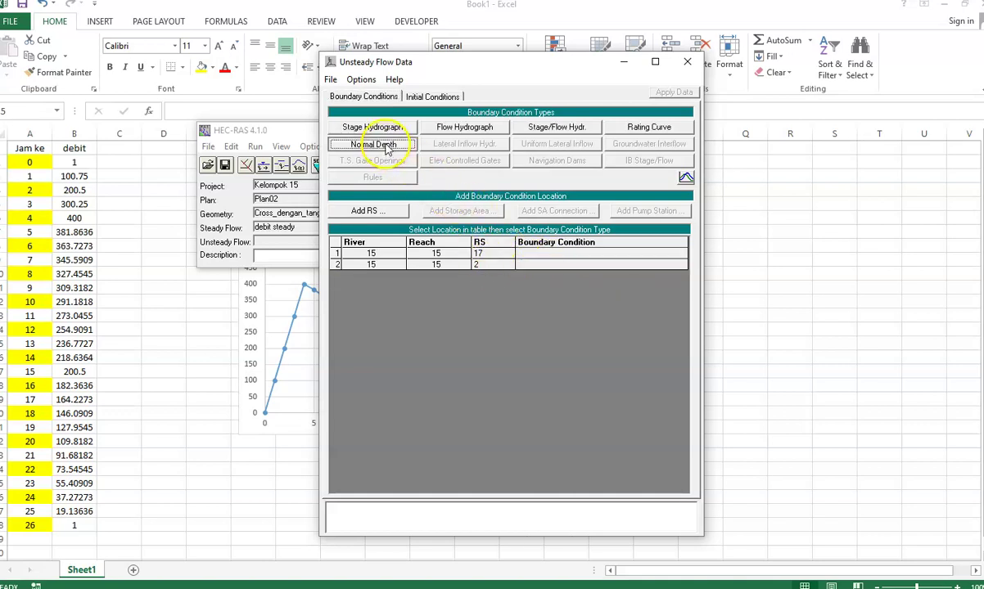
pyautogui.doubleClick(528, 315)
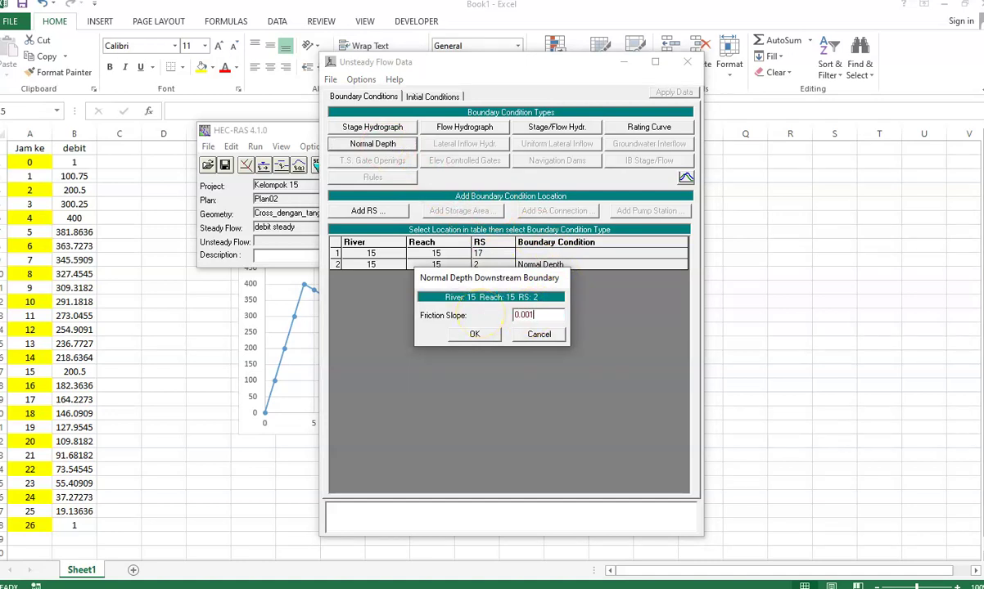
pyautogui.click(474, 334)
# Open a Flow Hydrograph boundary condition for river station 17 and move its dialog higher on the screen
pyautogui.click(538, 255)
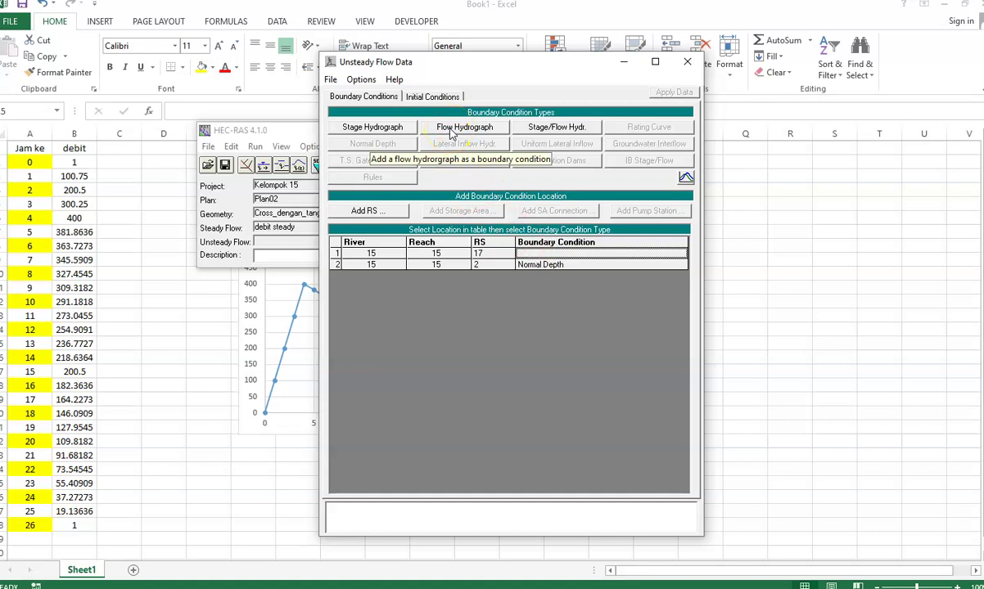
pyautogui.click(464, 128)
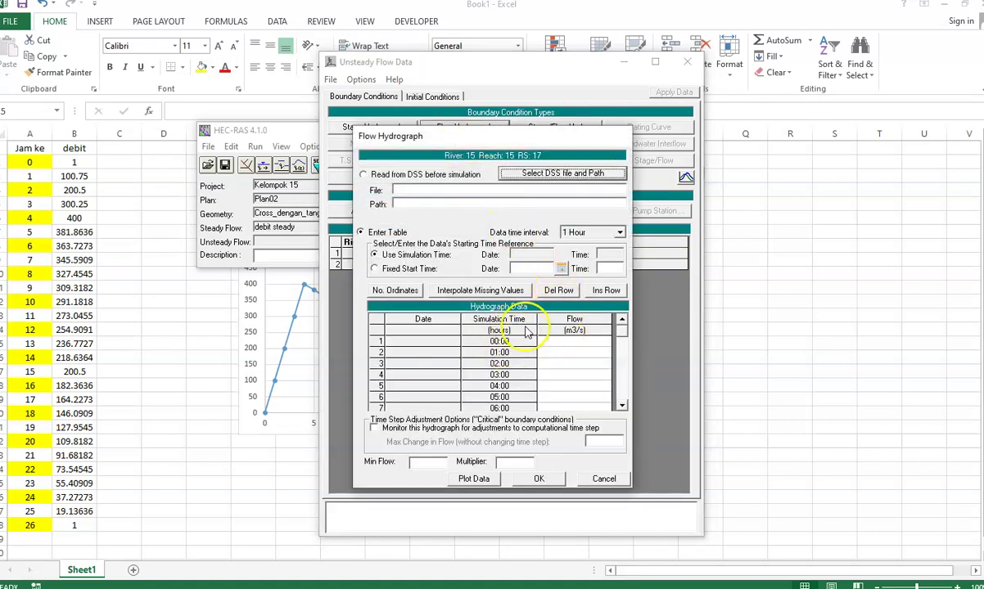
pyautogui.moveTo(465, 136); pyautogui.dragTo(457, 63)
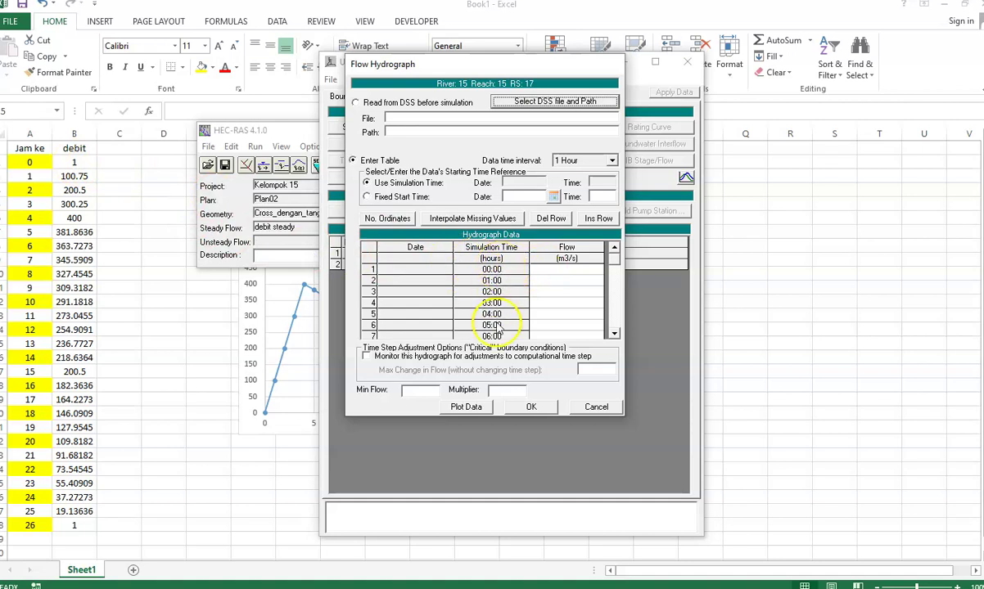
# Switch to Excel and copy the debit values in B2:B28
pyautogui.click(80, 162)
pyautogui.click(80, 162)
pyautogui.press('Down')
pyautogui.press('Up')
pyautogui.scroll(-2, 70, 308)
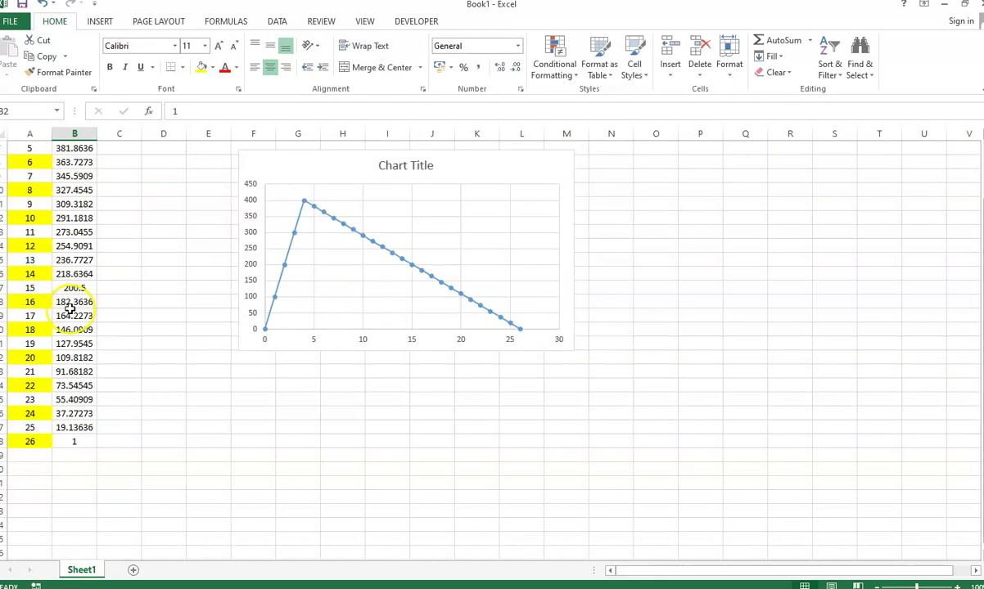
pyautogui.scroll(-1, 72, 308)
pyautogui.keyDown('shift'); pyautogui.click(77, 399); pyautogui.keyUp('shift')
pyautogui.scroll(3, 95, 300)
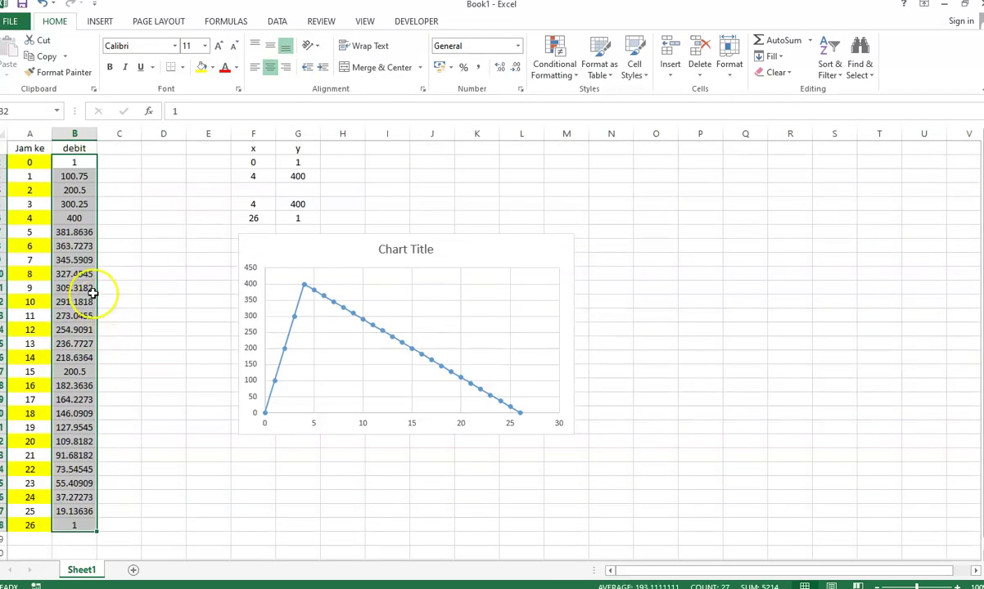
pyautogui.hotkey('ctrl', 'c')
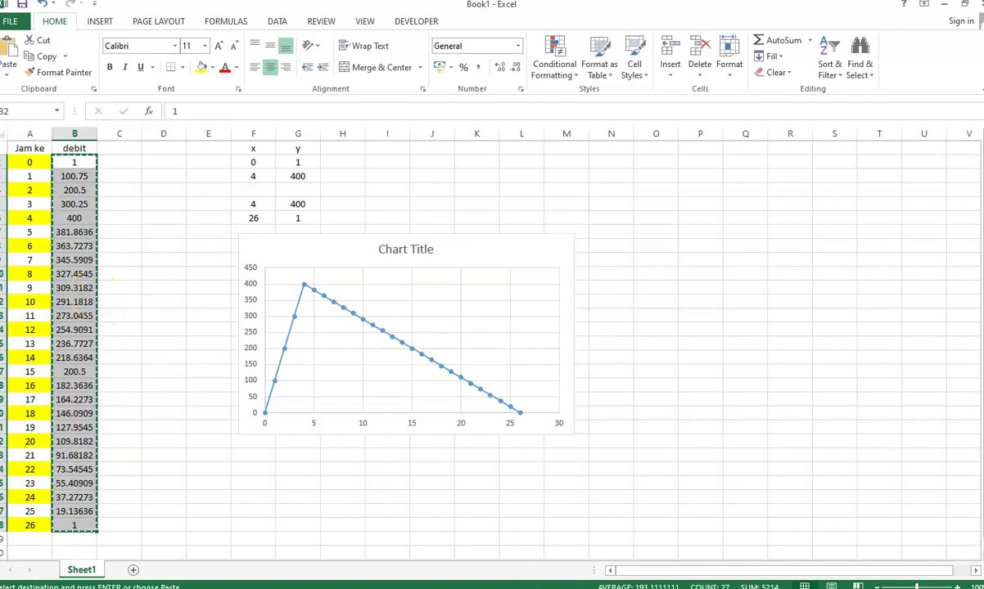
# Switch to HEC-RAS, paste the copied debit values into the hydrograph's Flow column from 00:00 and check the end of the list
pyautogui.click(622, 567)
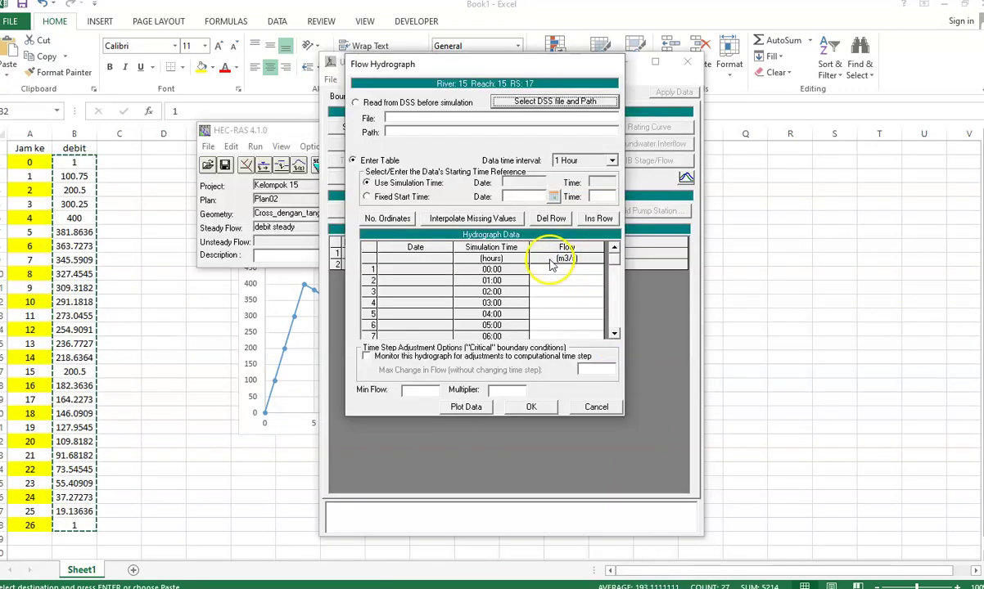
pyautogui.moveTo(566, 269); pyautogui.dragTo(583, 320)
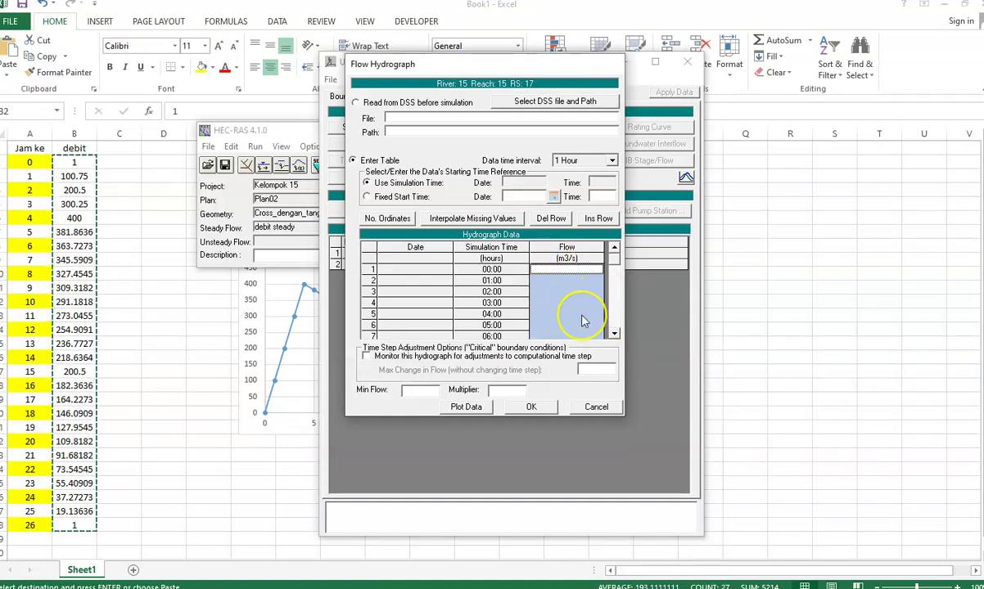
pyautogui.hotkey('ctrl', 'v')
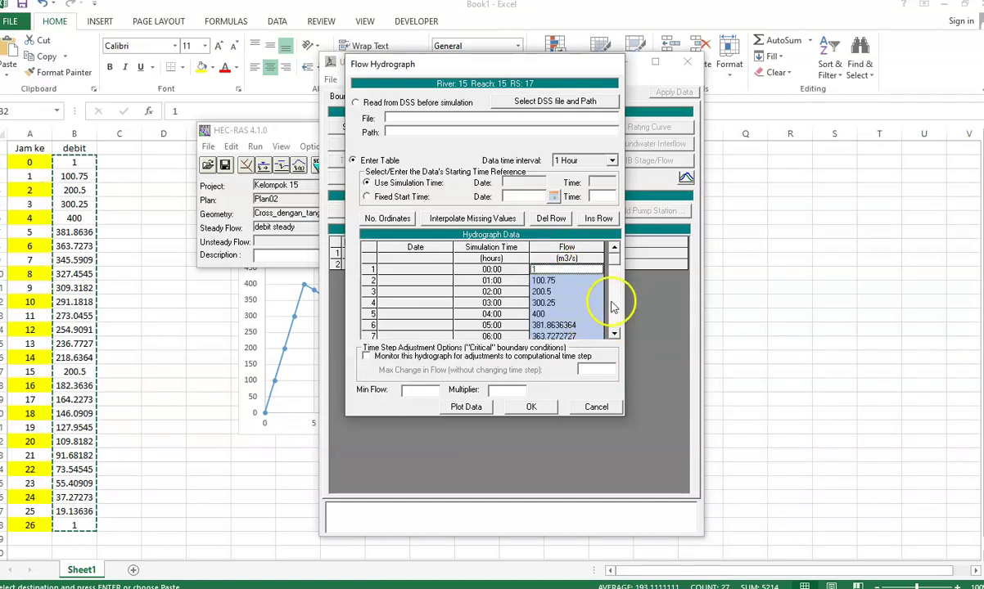
pyautogui.moveTo(618, 329); pyautogui.dragTo(617, 330)
pyautogui.click(613, 248)
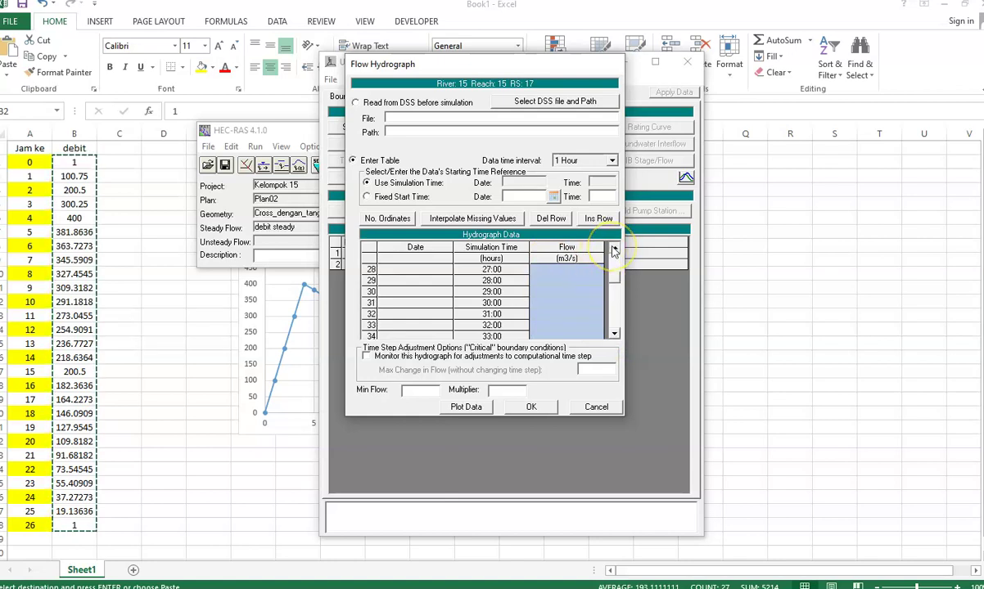
pyautogui.click(613, 248)
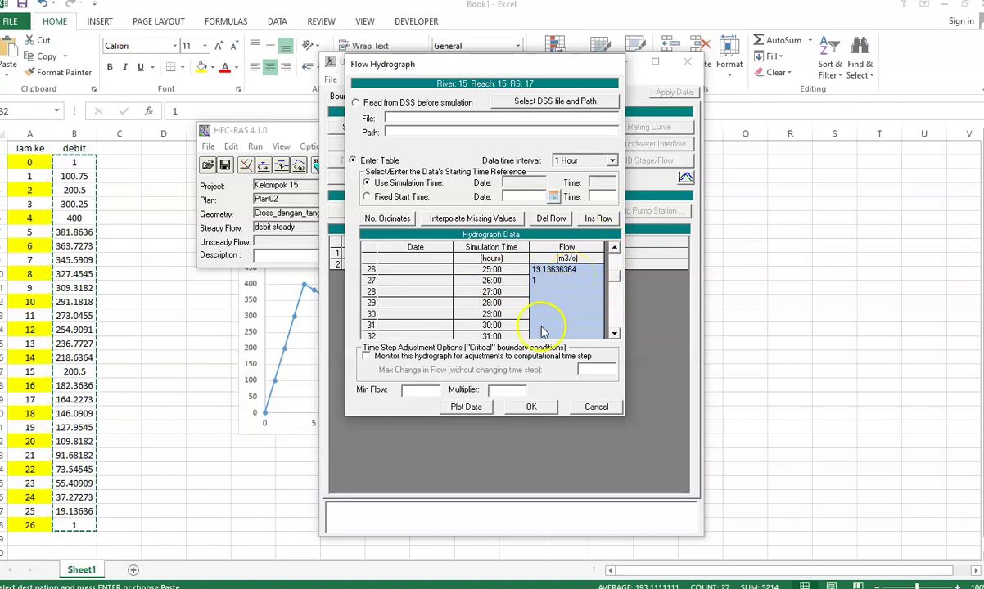
# Plot the flow hydrograph of river station 17 to check its shape, close the plot and accept the hydrograph data
pyautogui.click(465, 405)
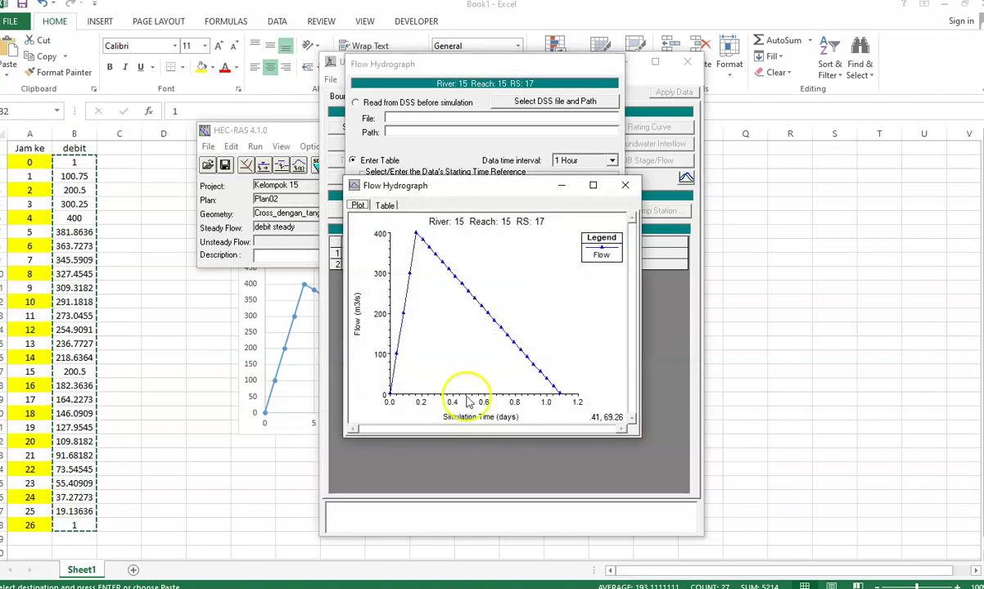
pyautogui.click(630, 189)
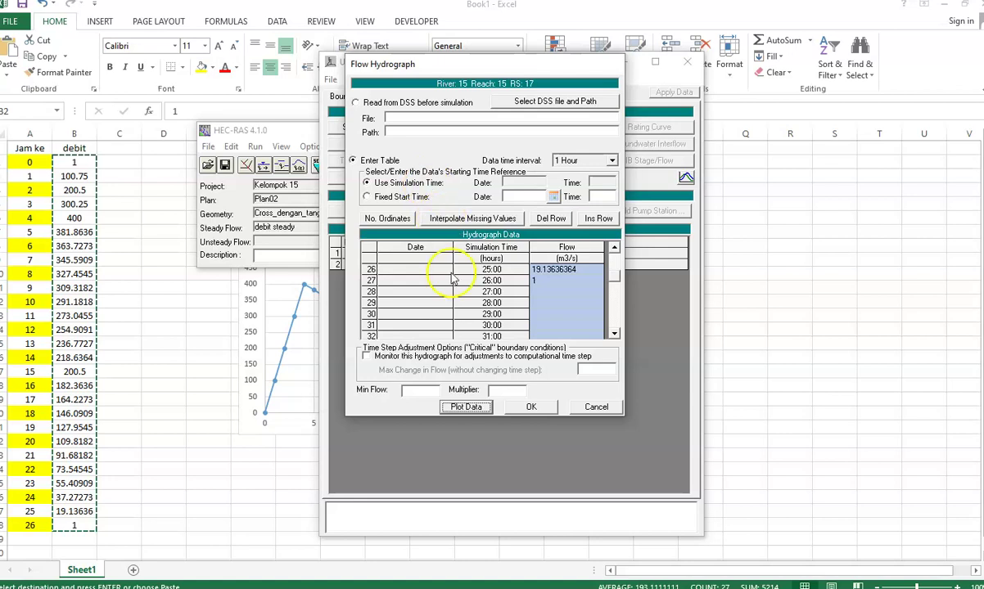
pyautogui.click(529, 408)
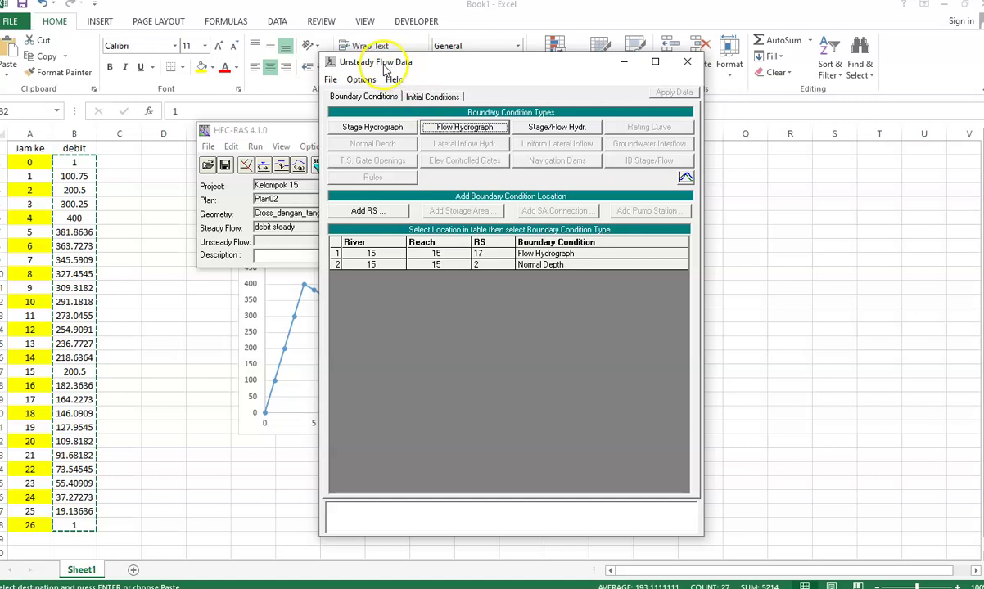
# Set the initial flow at river station 17 to 1 and return to the boundary conditions
pyautogui.click(432, 97)
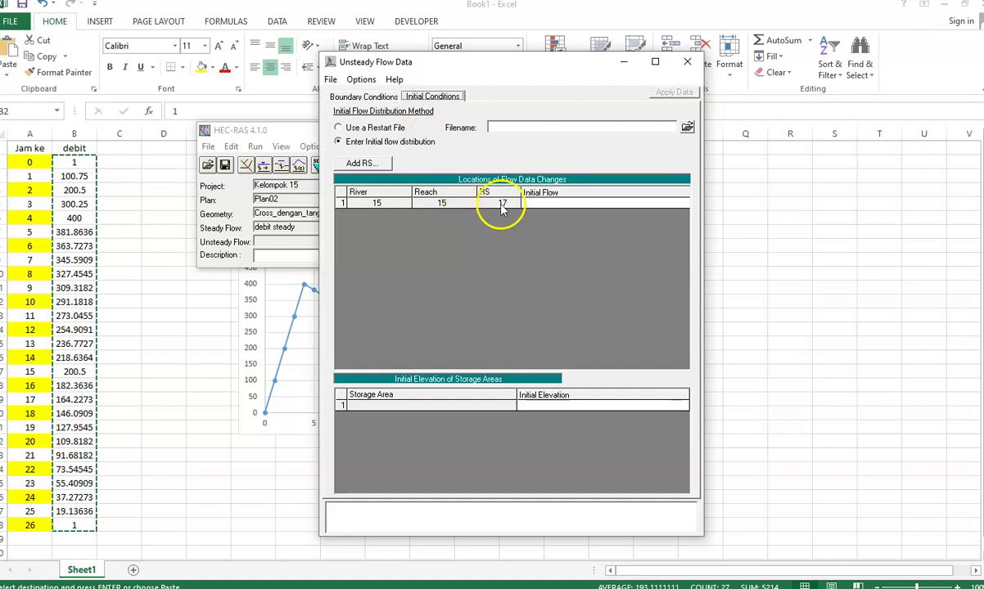
pyautogui.click(536, 204)
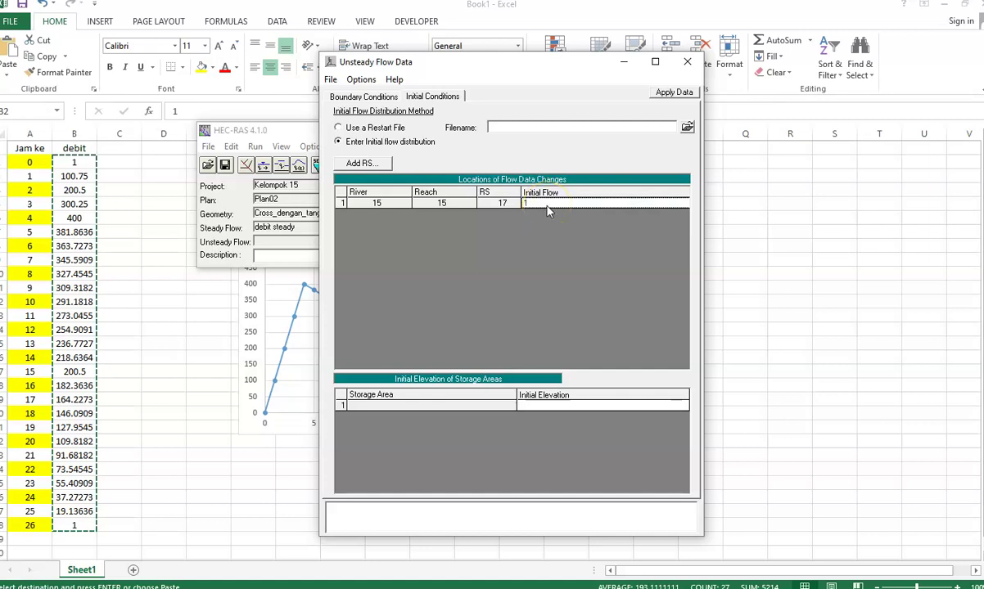
pyautogui.click(364, 97)
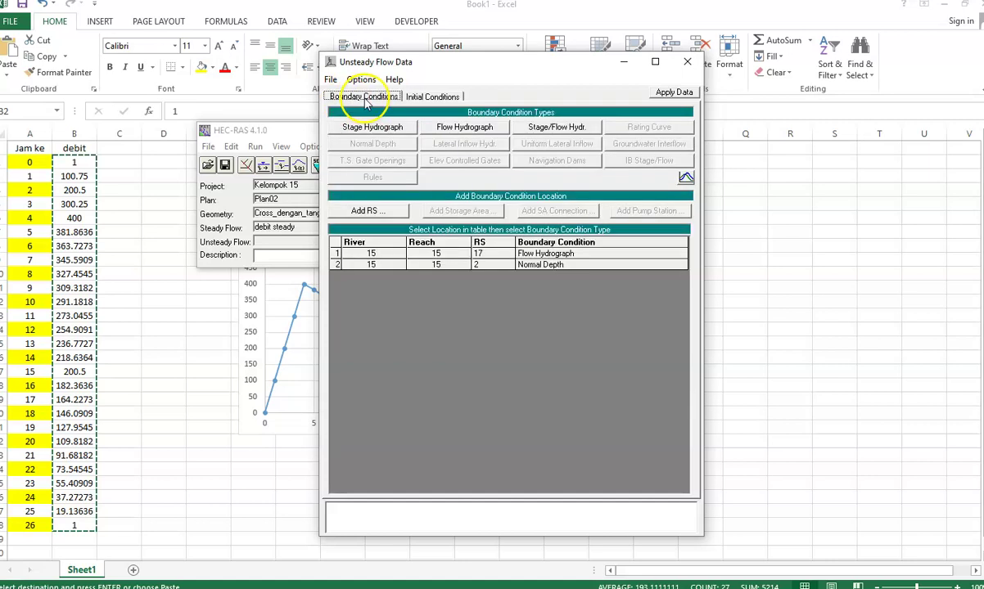
# Save the unsteady flow data under the title hidrografbanjir and close its editor
pyautogui.click(331, 79)
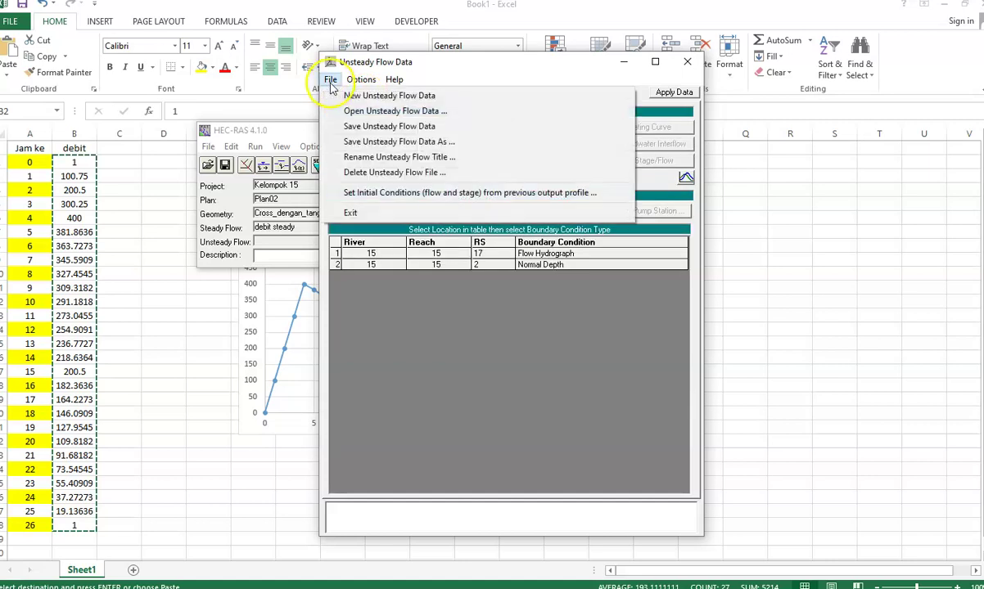
pyautogui.click(379, 142)
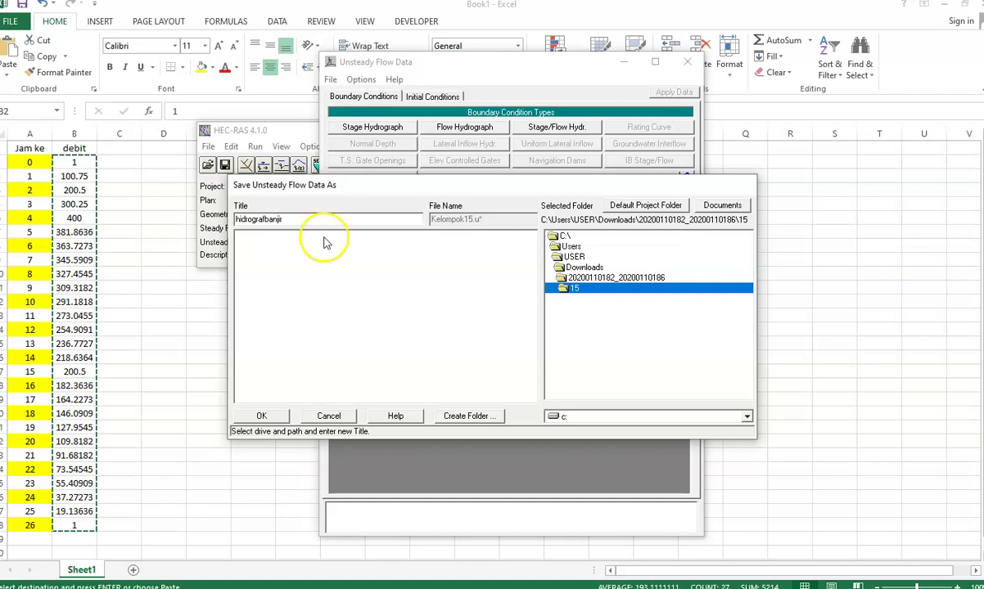
pyautogui.click(278, 415)
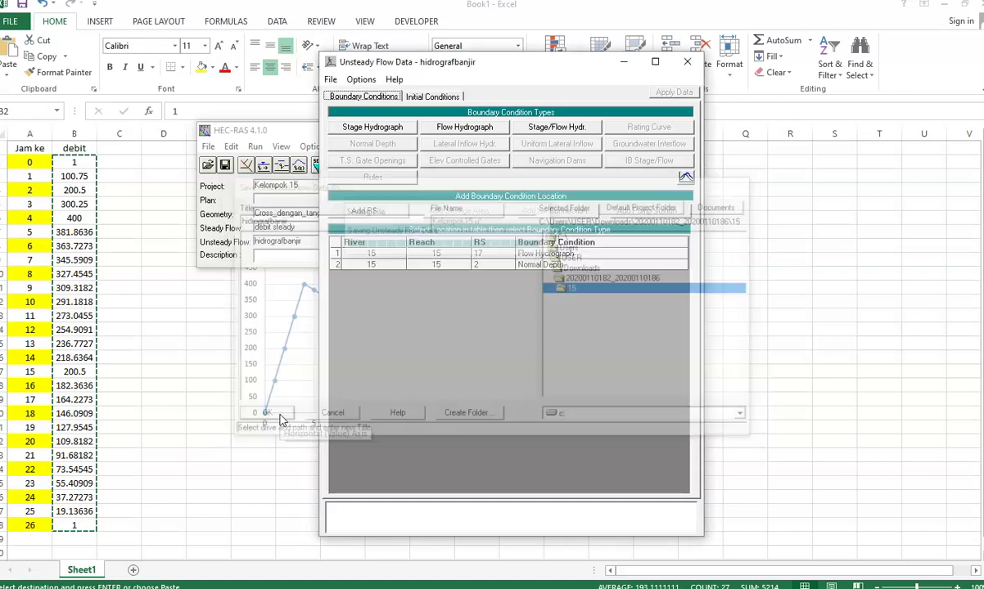
pyautogui.click(688, 63)
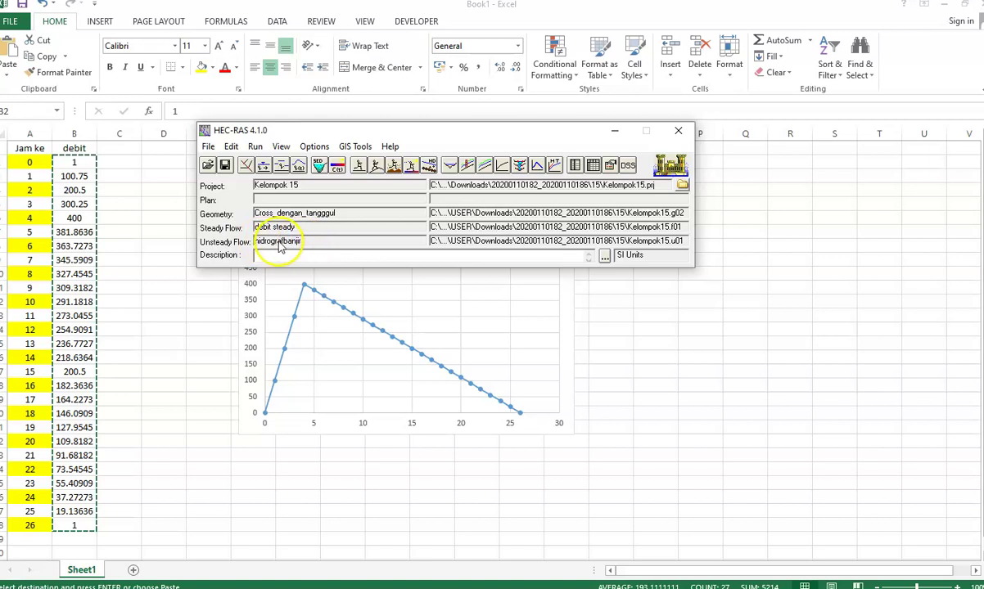
# Save the plan as Simulasi Unsteady with the short plan identifier 1
pyautogui.click(208, 146)
pyautogui.click(245, 188)
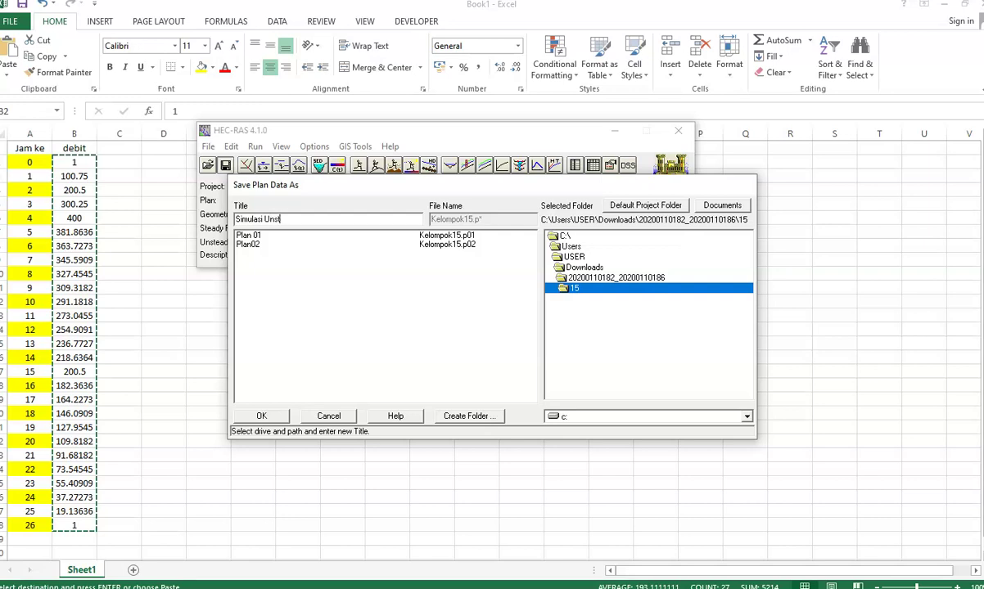
pyautogui.click(263, 414)
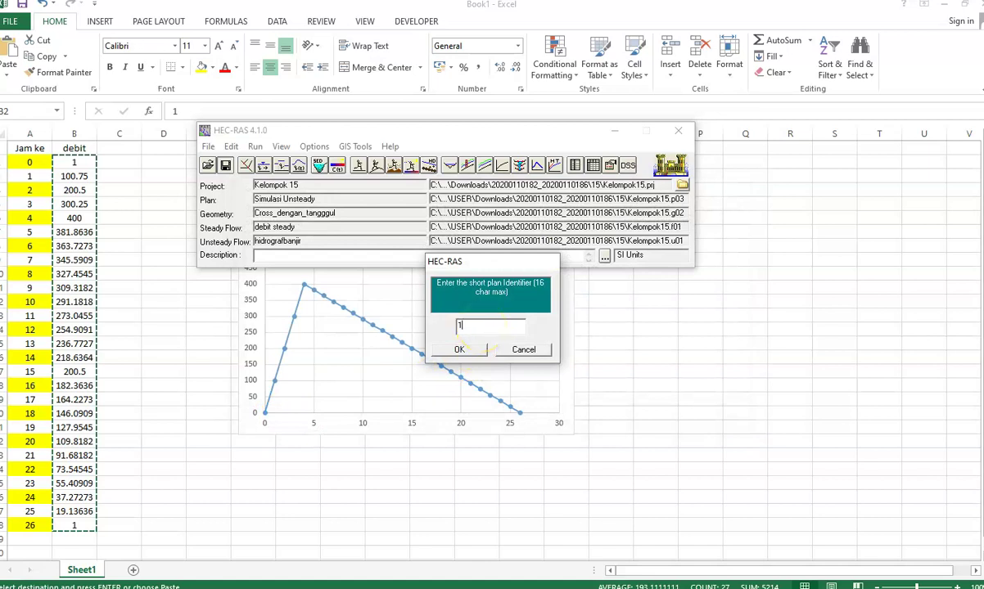
pyautogui.click(459, 351)
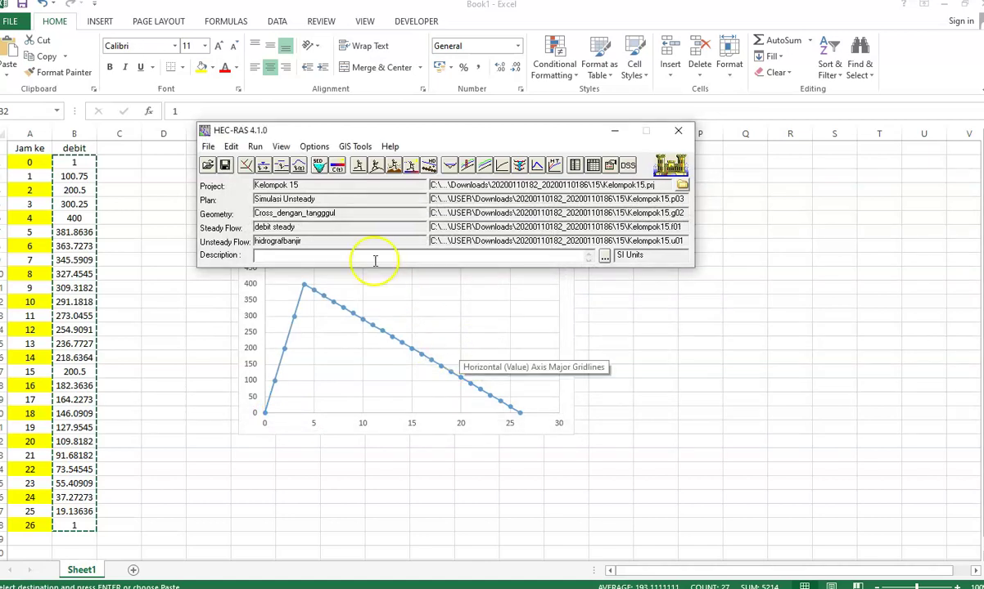
# Open the unsteady flow analysis and enable Geometry Preprocessor, Unsteady Flow Simulation and Post Processor as programs to run
pyautogui.click(255, 147)
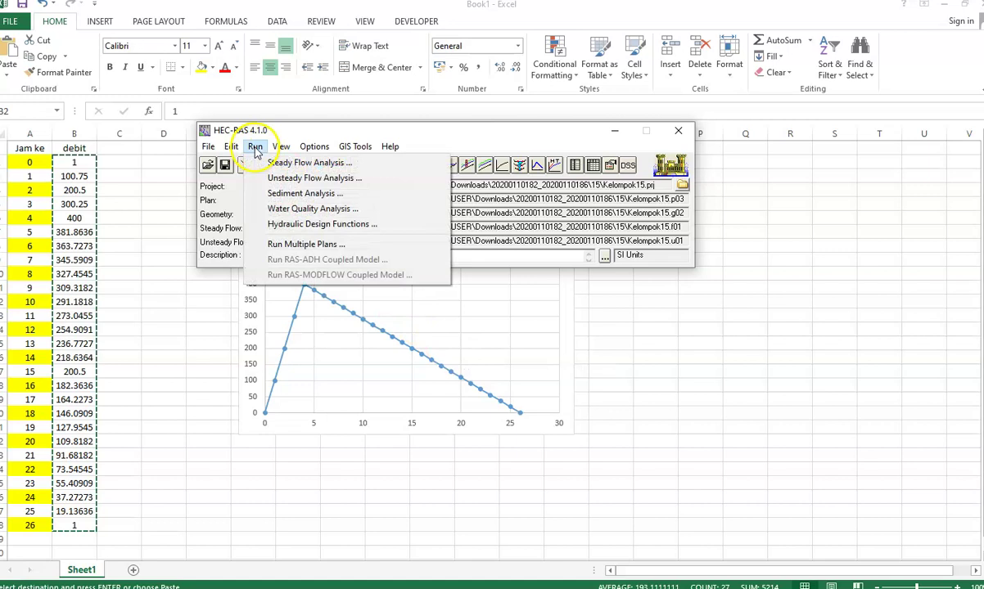
pyautogui.click(293, 182)
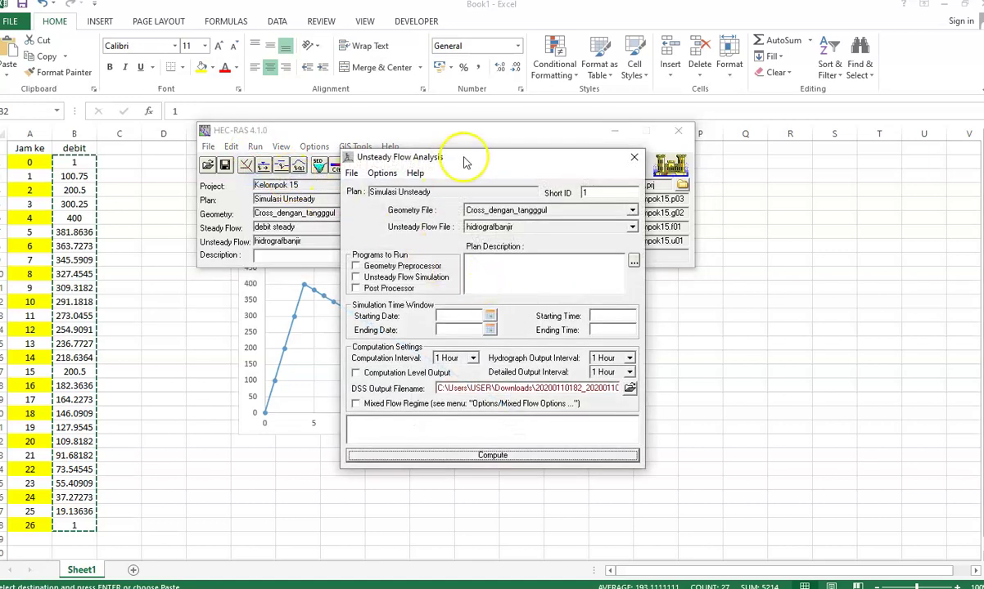
pyautogui.moveTo(465, 161); pyautogui.dragTo(442, 119)
pyautogui.click(358, 221)
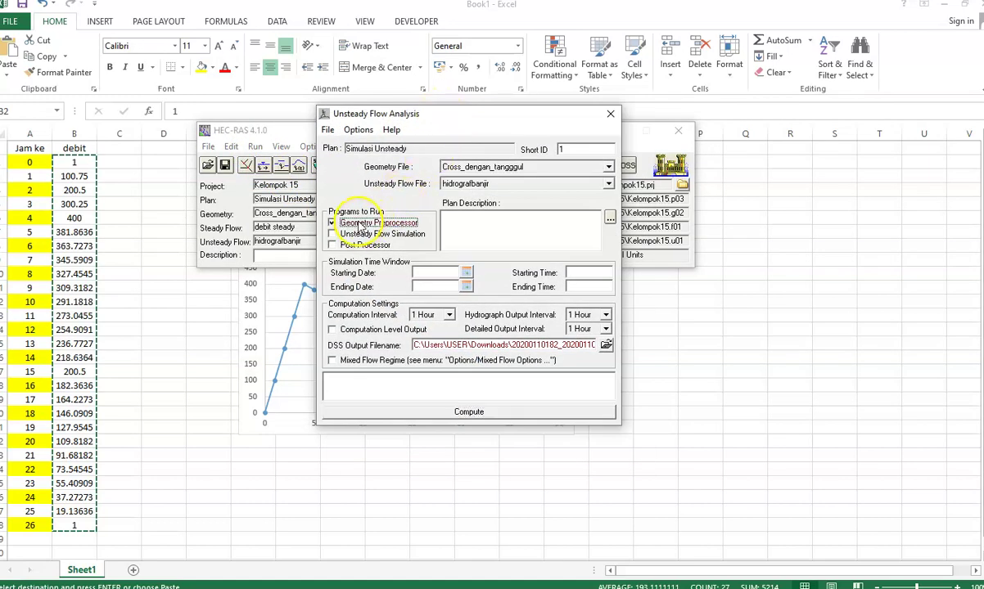
pyautogui.click(356, 235)
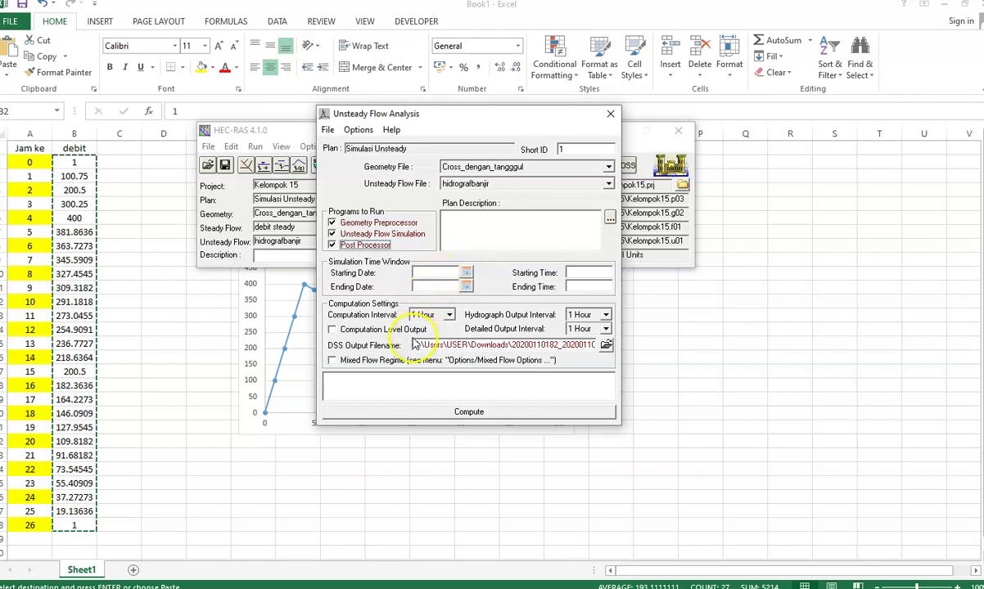
# Try to compute the unsteady flow simulation with an empty time window and close the error list
pyautogui.click(472, 414)
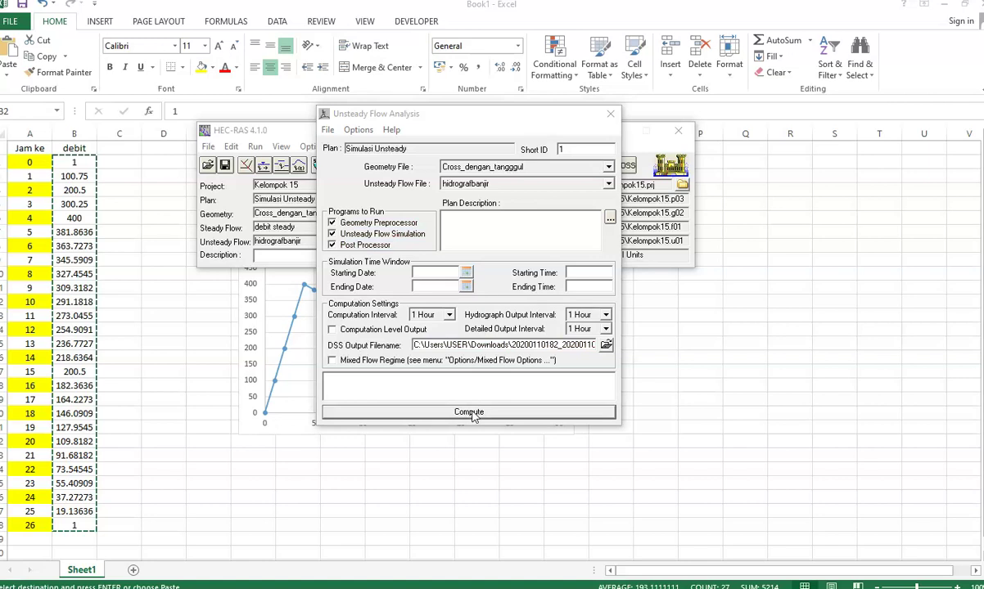
pyautogui.click(446, 280)
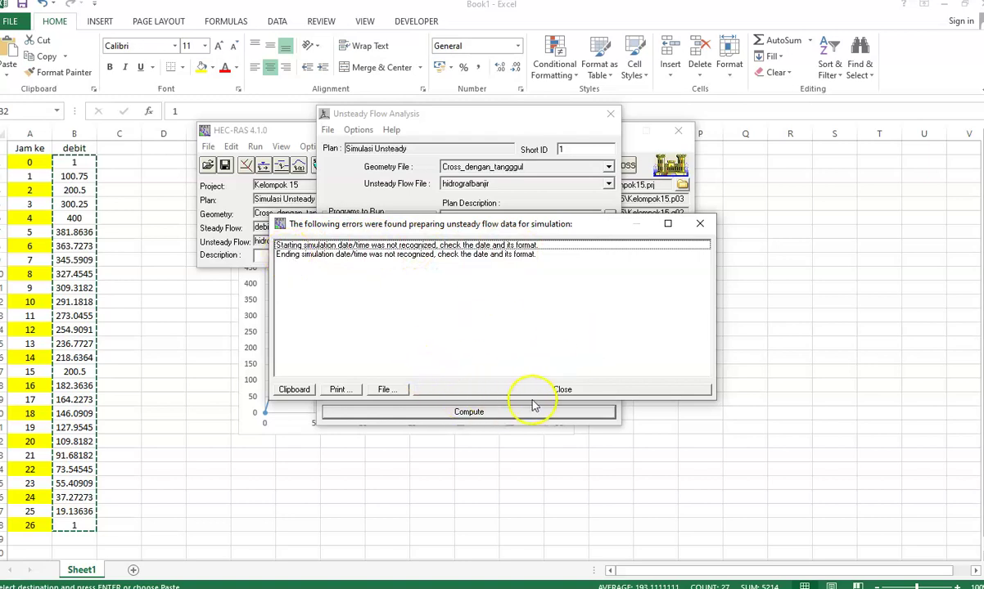
pyautogui.click(562, 390)
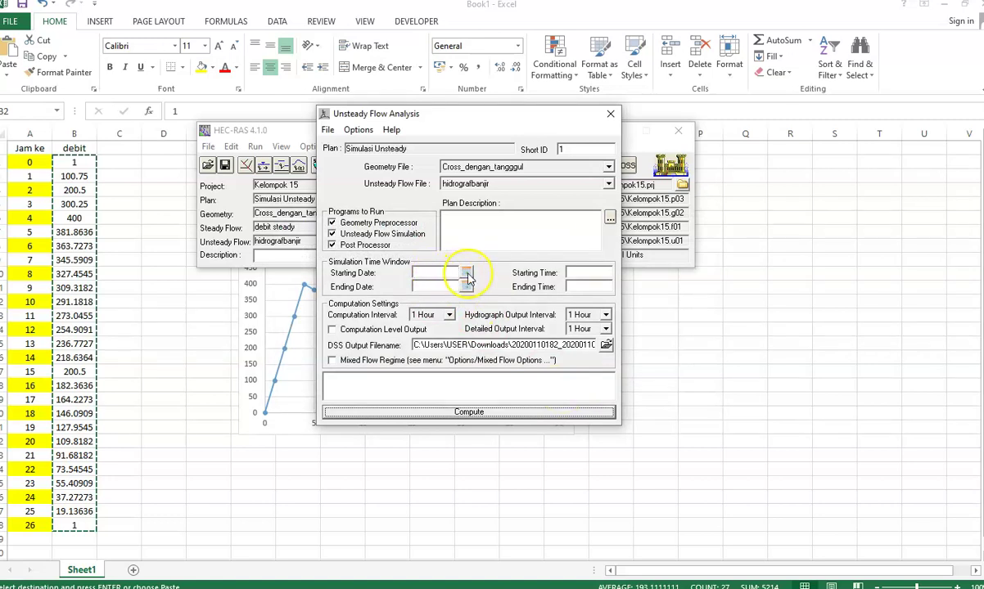
# Set the simulation's starting date to 01SEP2008 and its starting time to 1
pyautogui.click(465, 277)
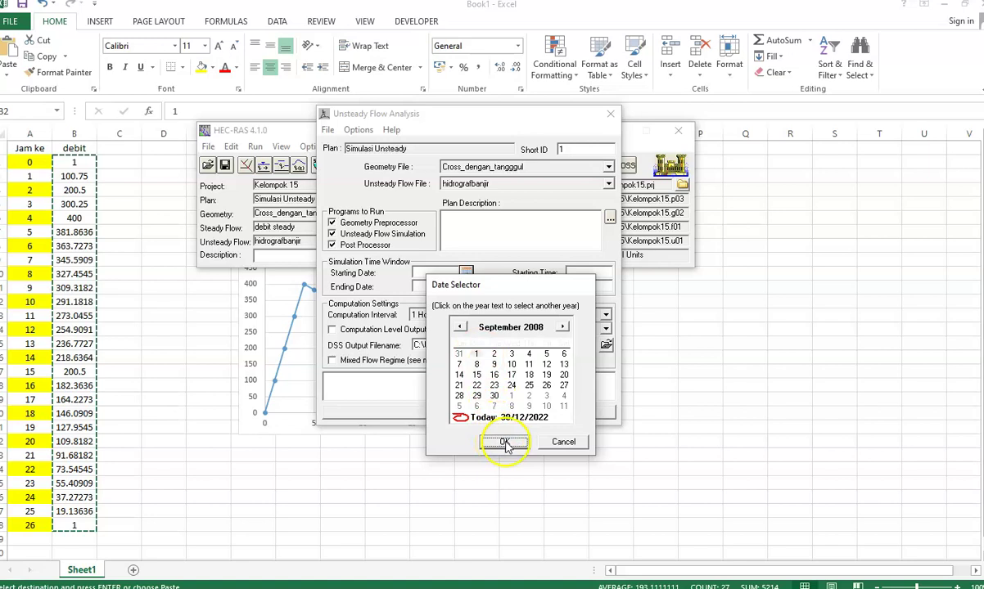
pyautogui.click(477, 357)
pyautogui.click(478, 357)
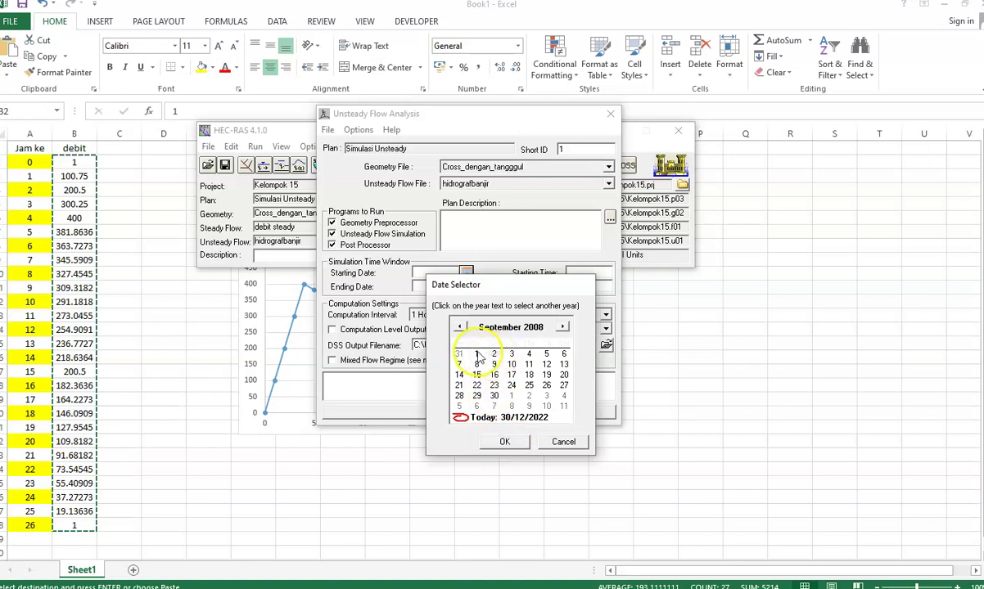
pyautogui.click(505, 443)
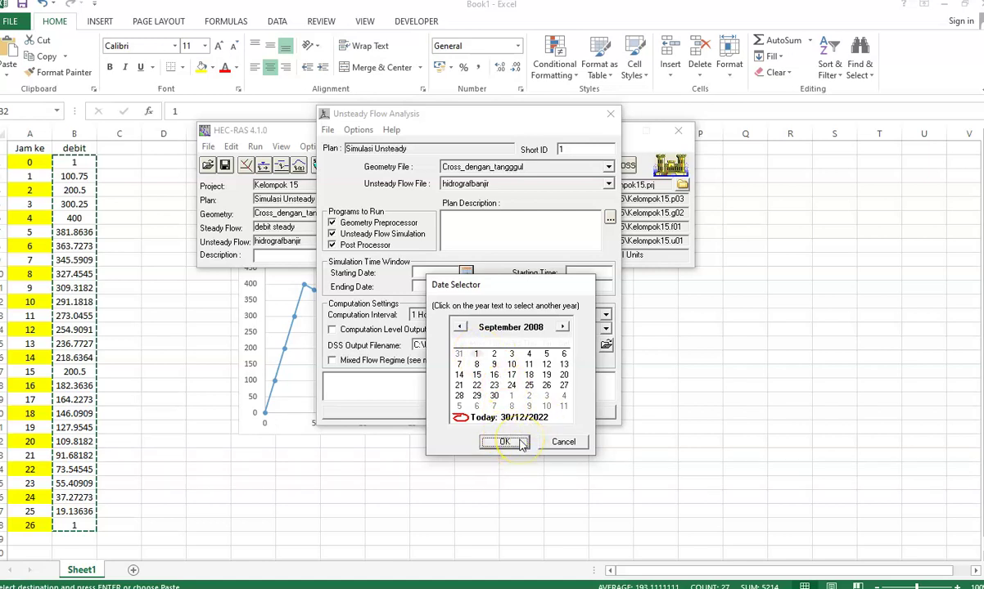
pyautogui.click(520, 443)
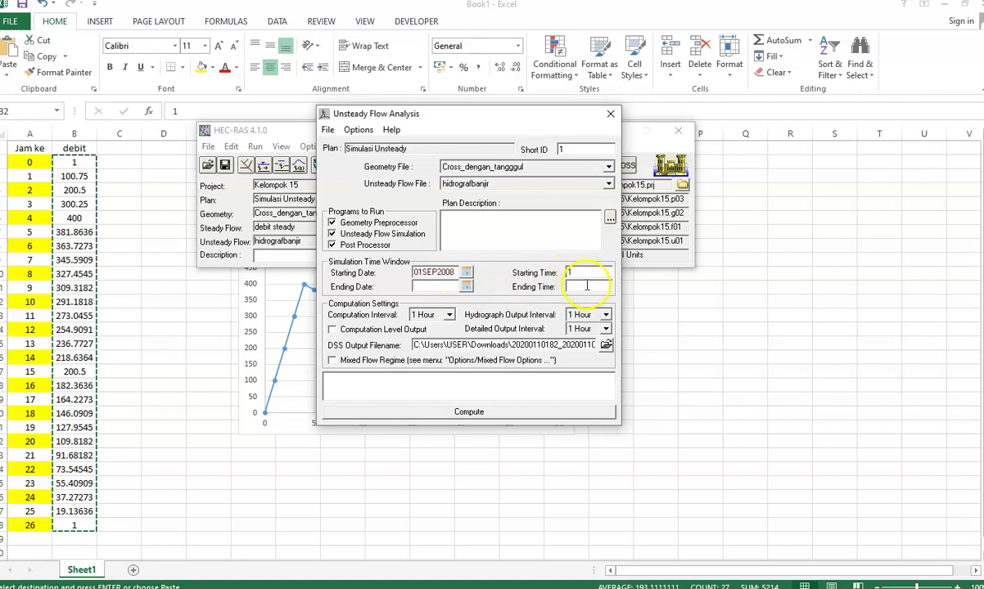
# Set the simulation's ending date to 02SEP2008
pyautogui.click(466, 288)
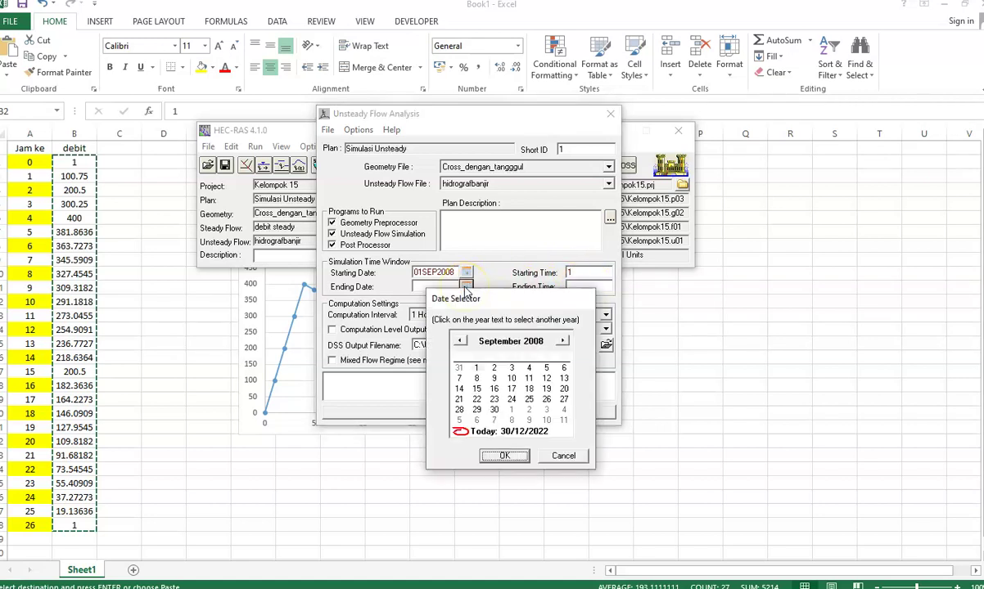
pyautogui.click(494, 369)
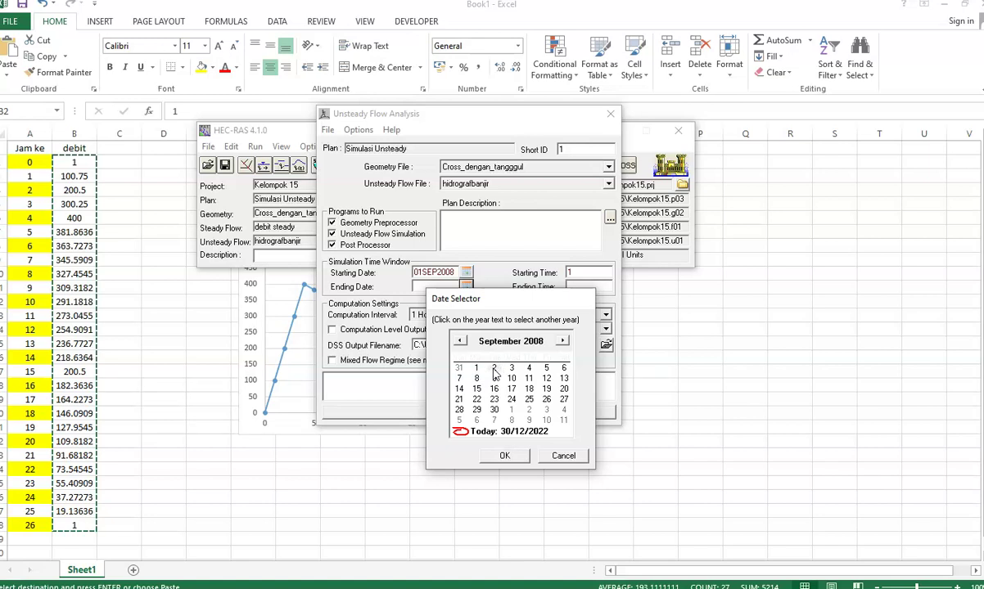
pyautogui.click(504, 459)
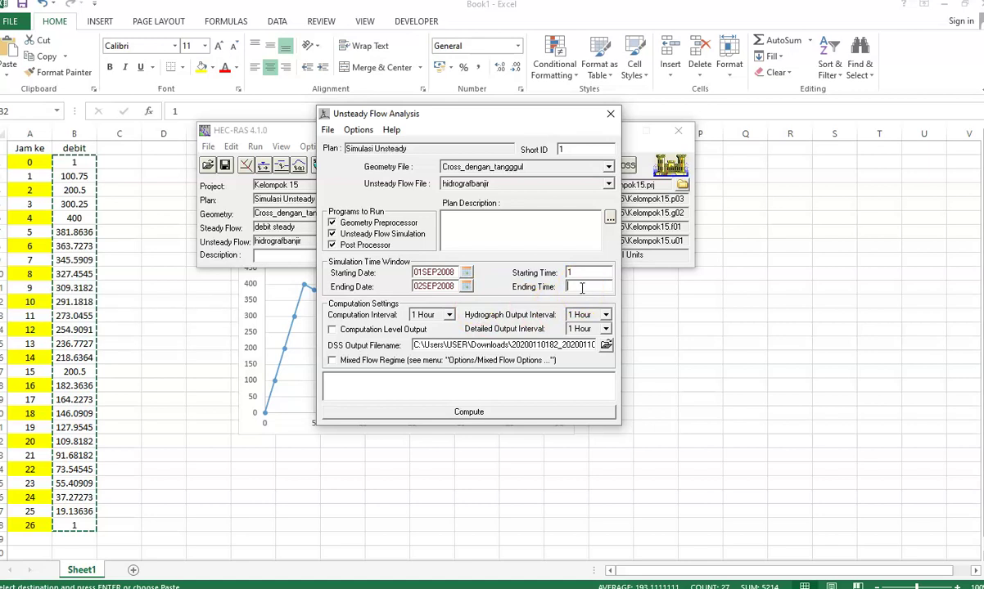
# Try to compute the unsteady flow simulation with an ending time of 5 and close the error list
pyautogui.click(467, 414)
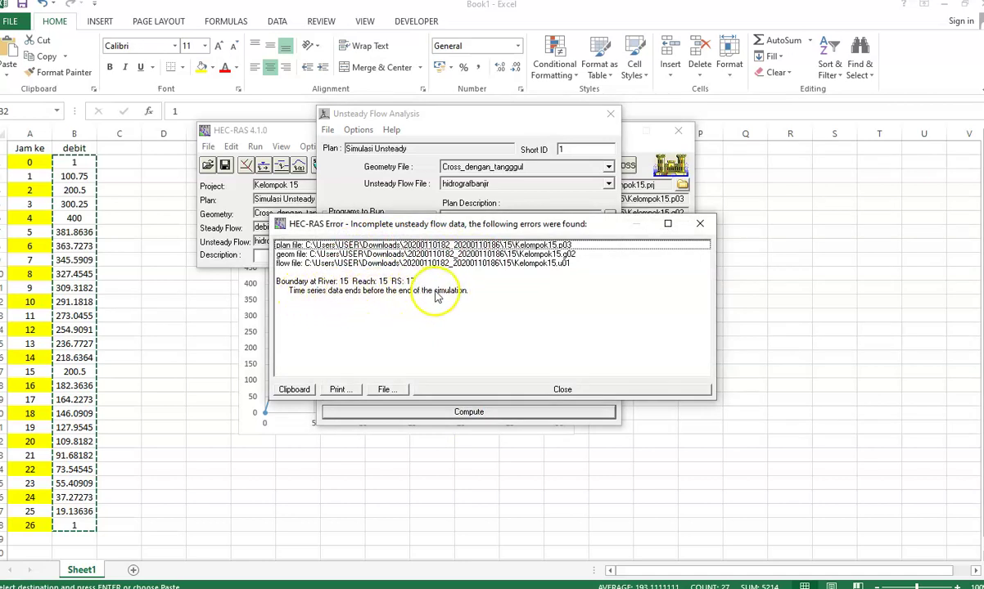
pyautogui.click(537, 390)
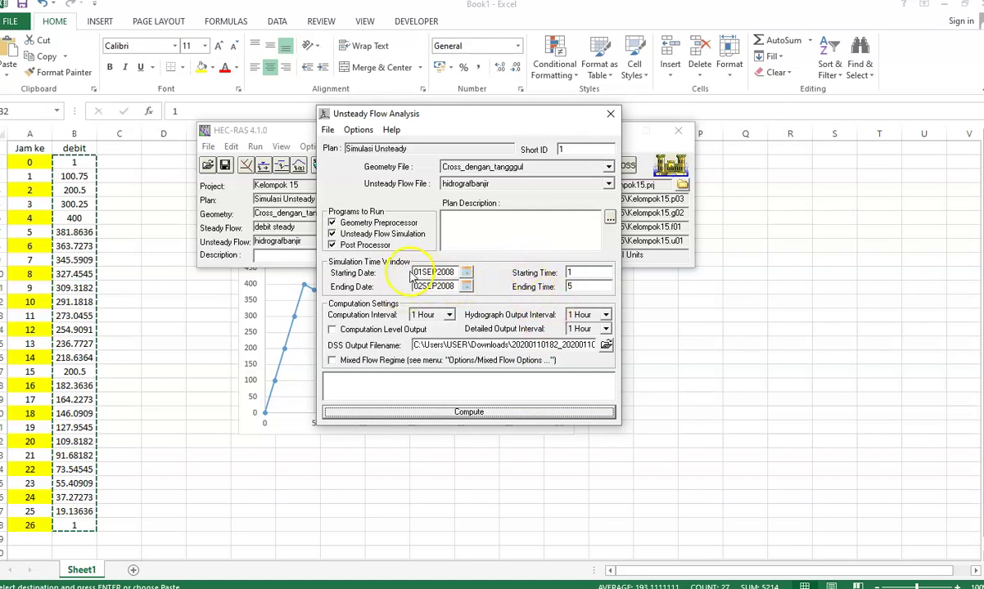
# Set the simulation's ending time to 1, compute the unsteady flow simulation, and close the computation report and analysis window
pyautogui.moveTo(434, 113); pyautogui.dragTo(692, 97)
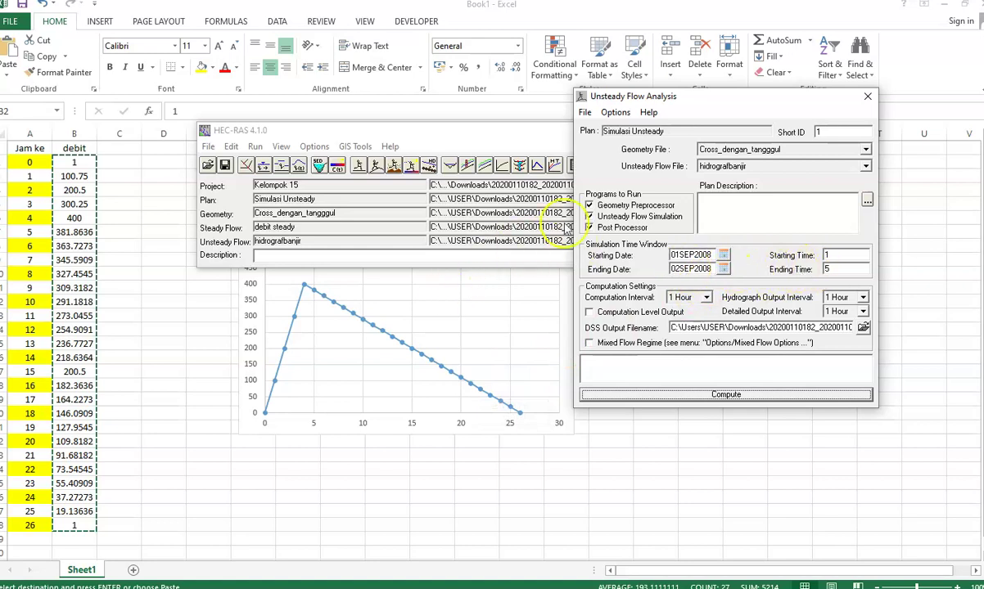
pyautogui.doubleClick(833, 268)
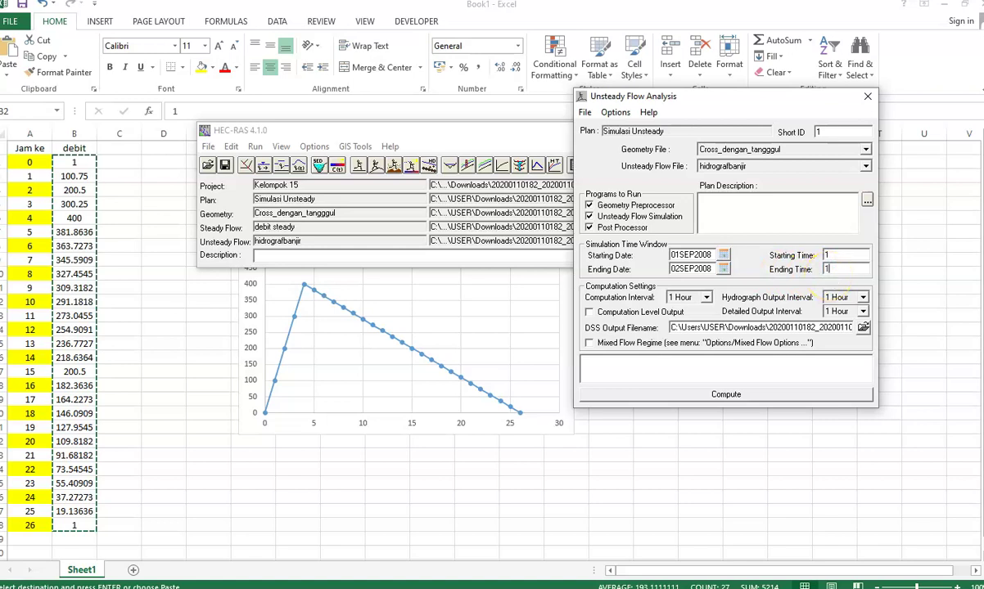
pyautogui.click(733, 397)
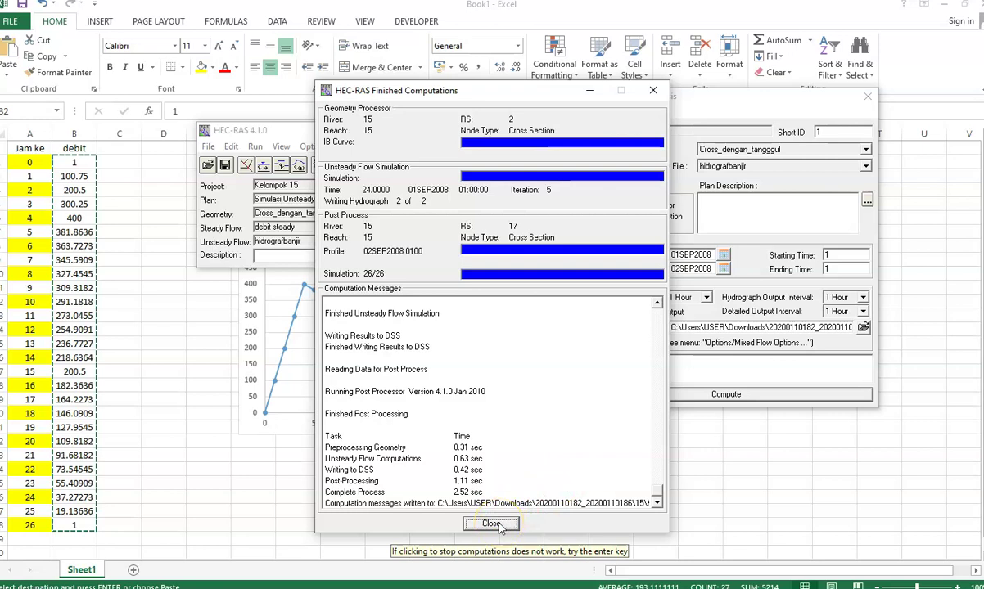
pyautogui.click(495, 524)
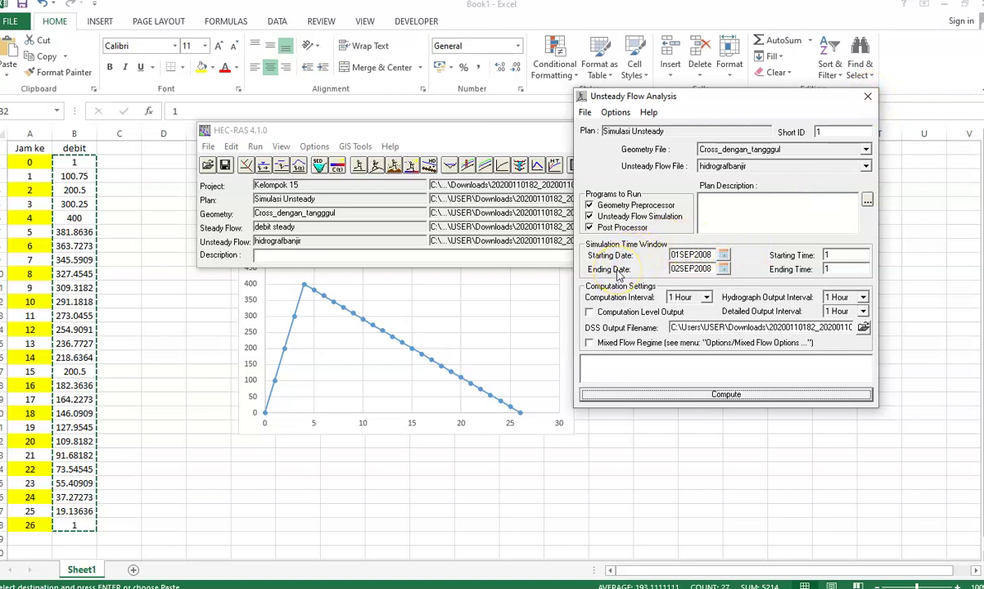
pyautogui.click(869, 99)
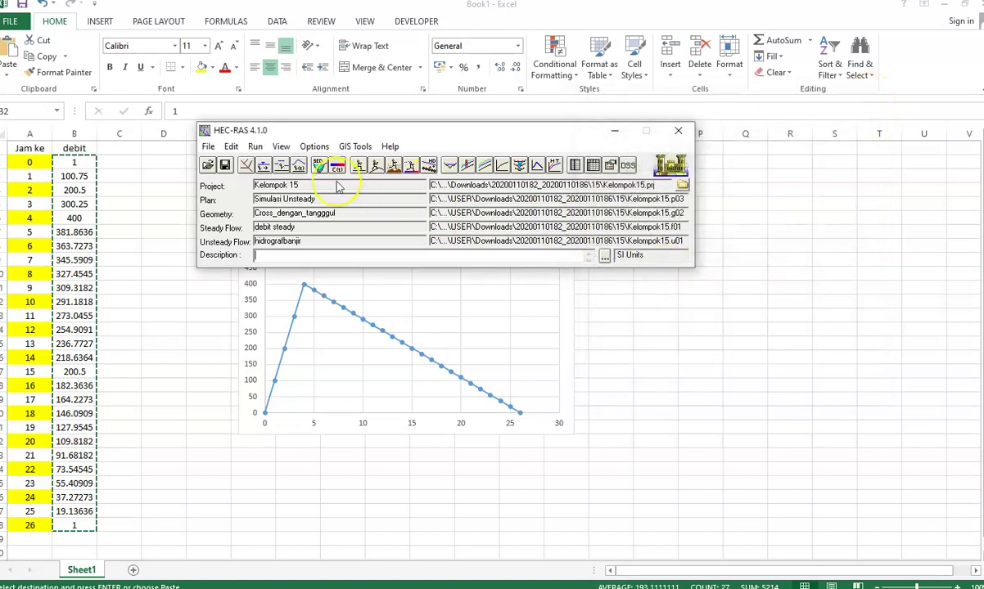
# Examine the flow hydrograph table of the boundary condition at RS 17 for the date and time of its last flow value
pyautogui.click(231, 147)
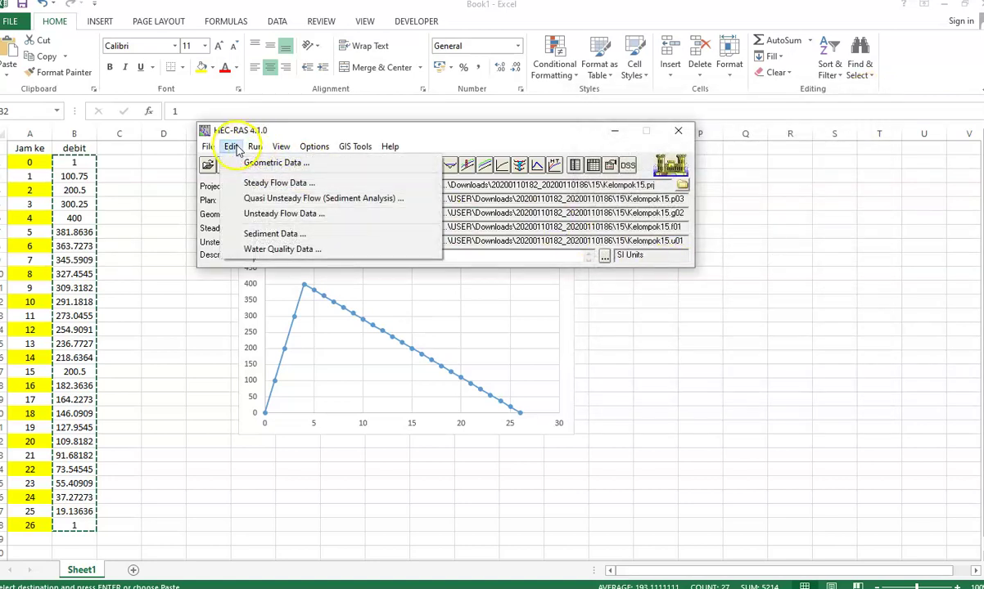
pyautogui.click(266, 214)
pyautogui.doubleClick(546, 255)
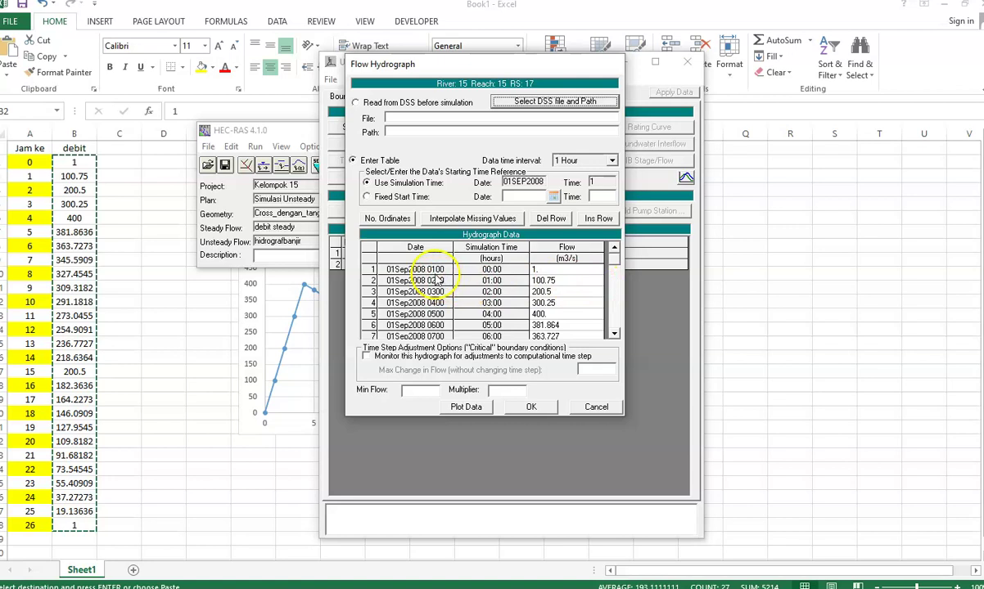
pyautogui.click(614, 335)
pyautogui.click(614, 335)
pyautogui.click(614, 335)
pyautogui.click(613, 335)
pyautogui.click(614, 335)
pyautogui.click(614, 334)
pyautogui.click(614, 335)
pyautogui.click(614, 335)
pyautogui.click(613, 334)
pyautogui.click(613, 335)
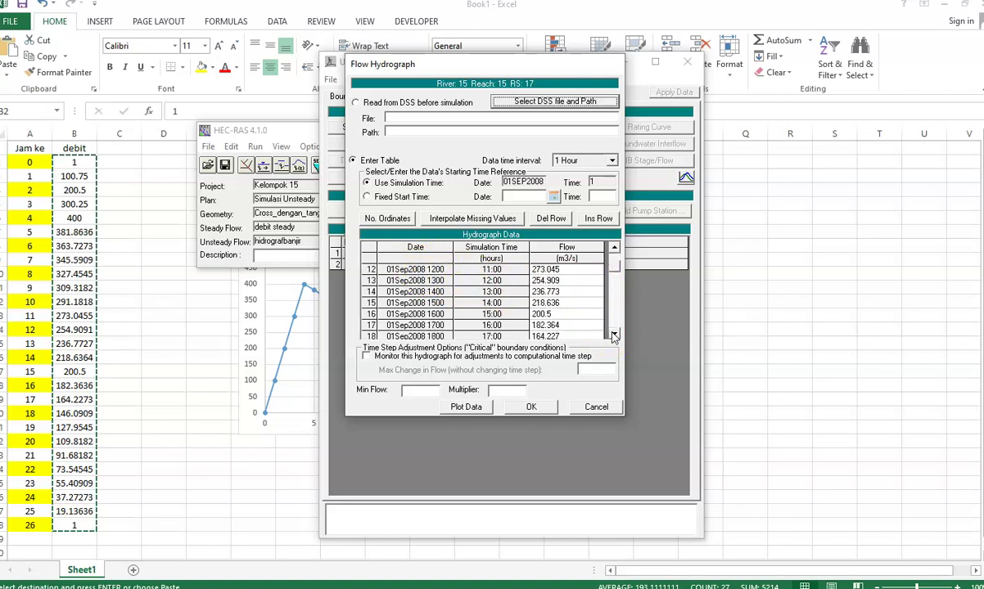
pyautogui.scroll(4, 621, 270)
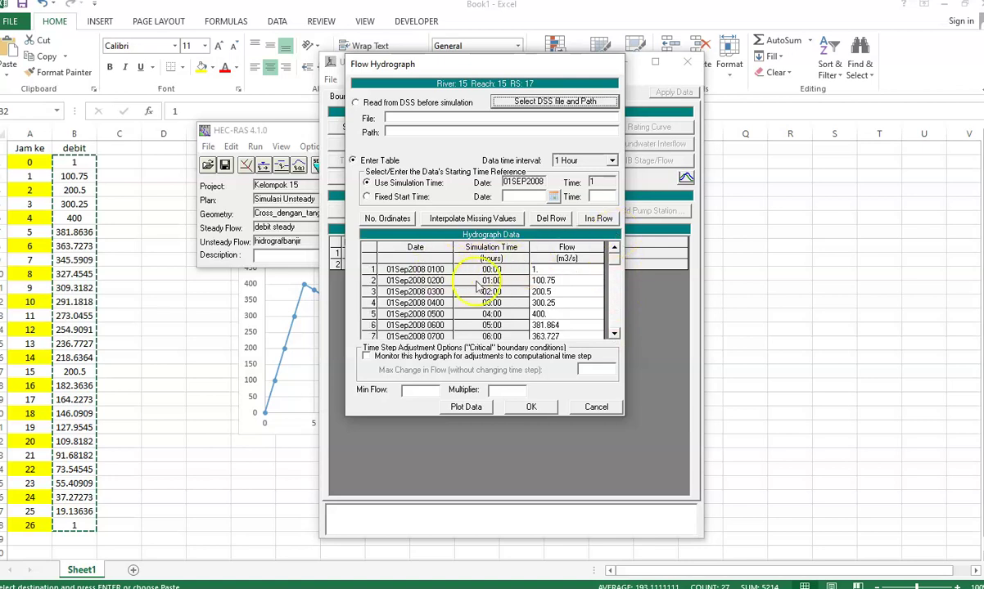
pyautogui.scroll(-10, 619, 295)
pyautogui.click(619, 315)
pyautogui.click(620, 270)
pyautogui.scroll(14, 614, 282)
pyautogui.click(614, 333)
pyautogui.click(614, 333)
pyautogui.click(614, 333)
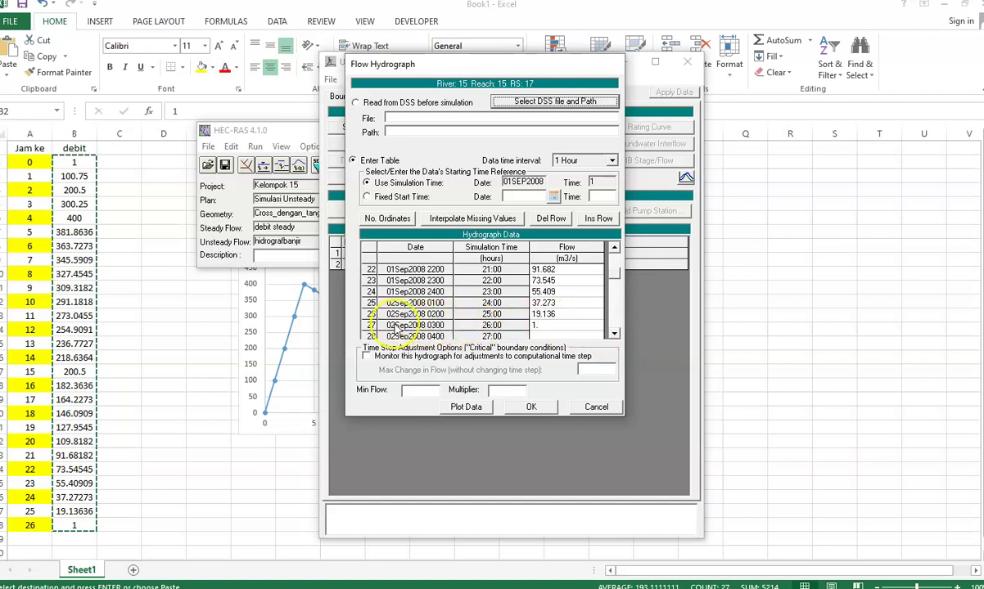
pyautogui.click(614, 333)
pyautogui.click(614, 334)
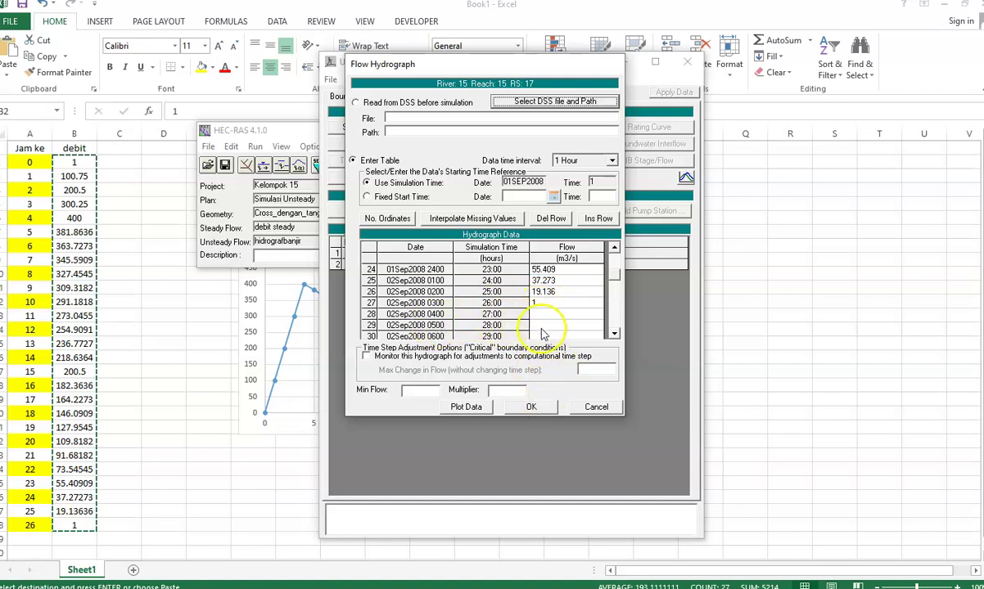
pyautogui.click(530, 406)
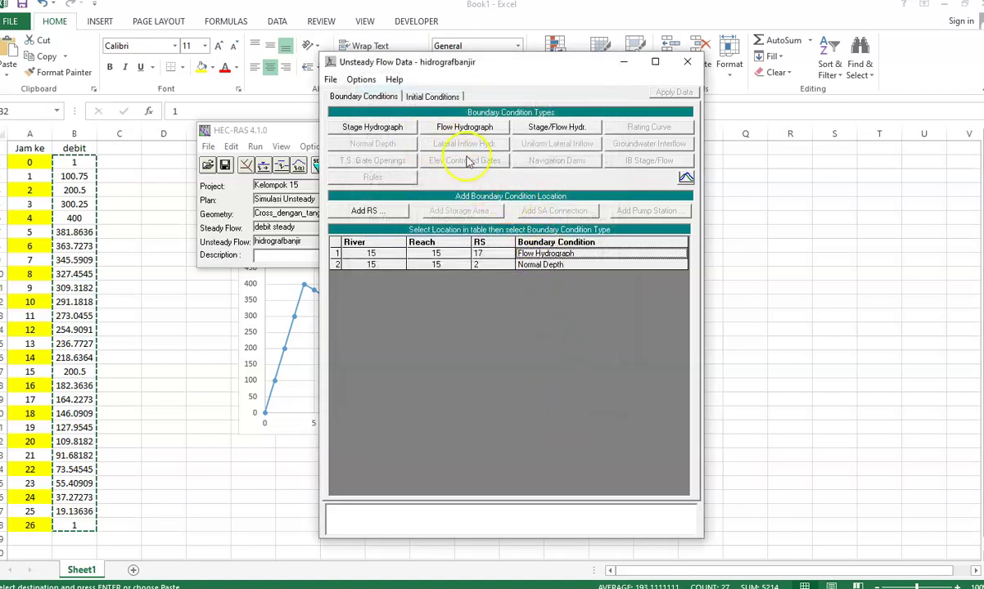
pyautogui.click(688, 63)
# Reopen the unsteady flow analysis, set its ending time to 3 and compute the simulation, closing both windows when finished
pyautogui.click(256, 149)
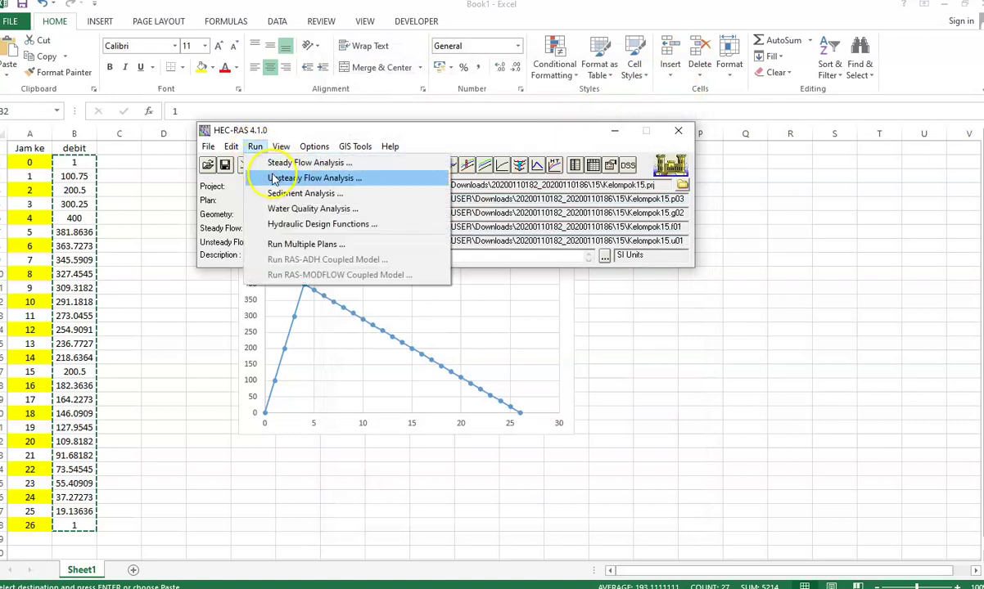
pyautogui.click(287, 179)
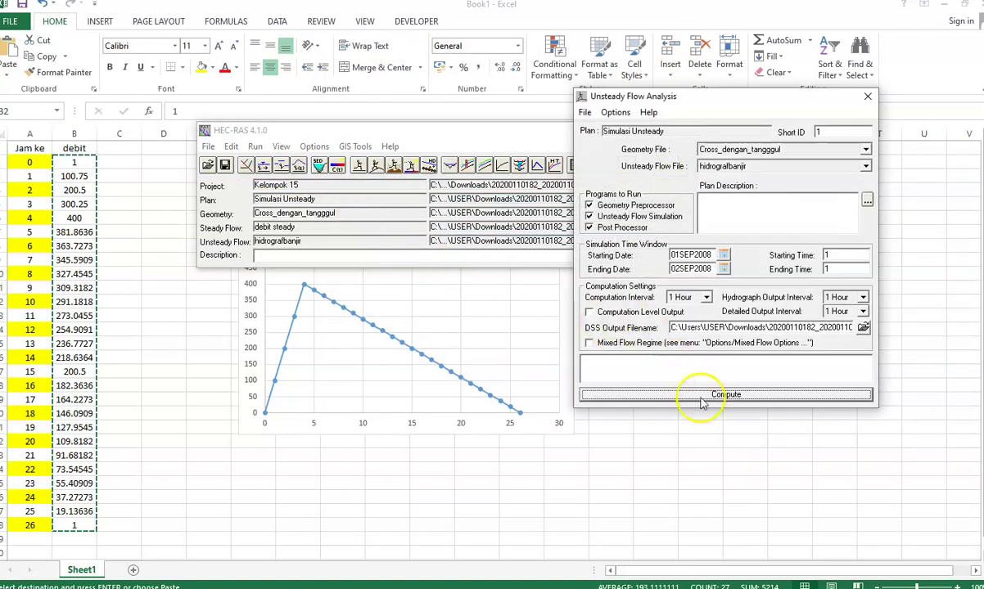
pyautogui.click(834, 268)
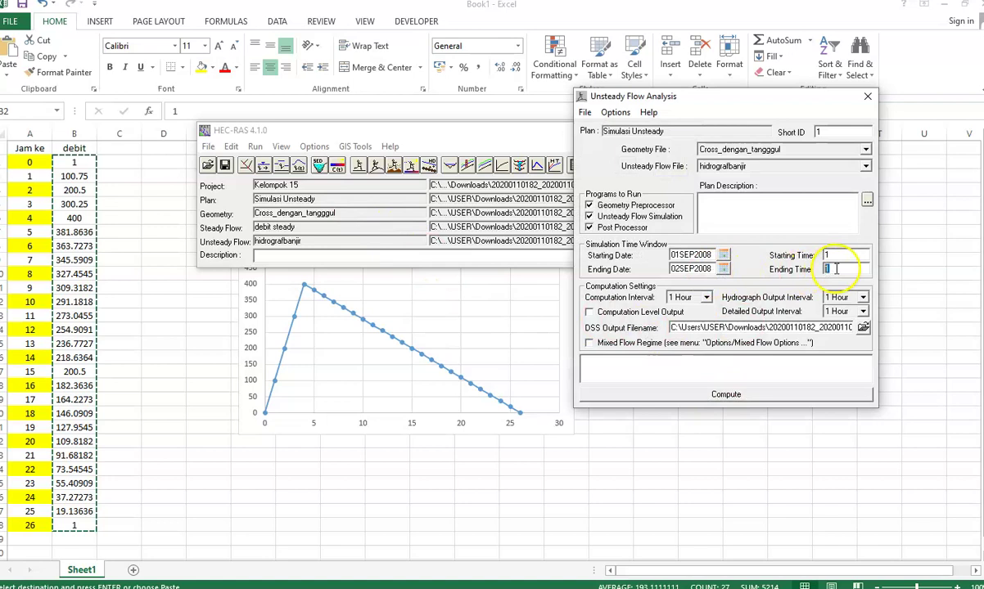
pyautogui.click(726, 394)
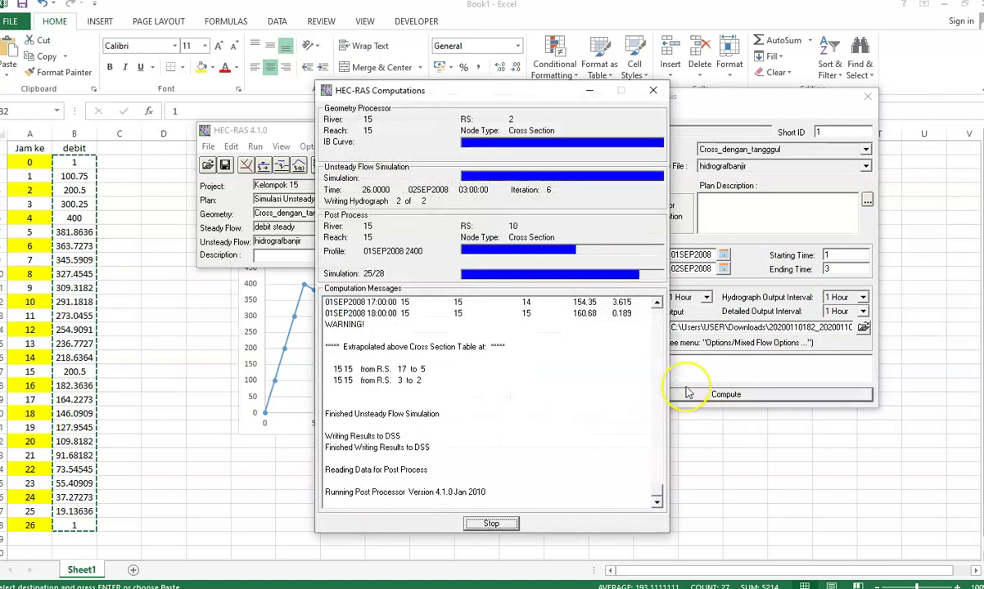
pyautogui.click(493, 524)
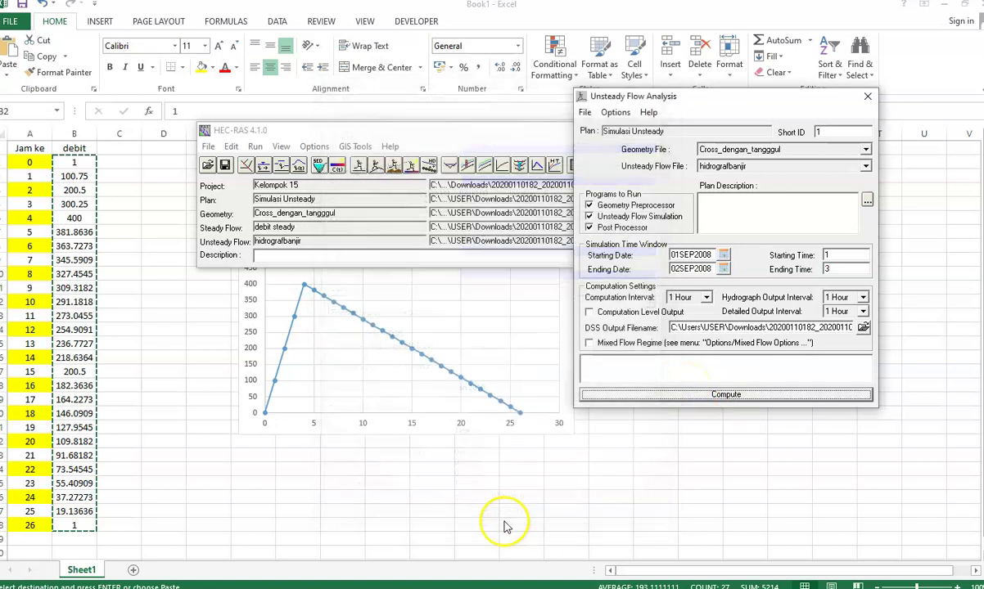
pyautogui.click(867, 96)
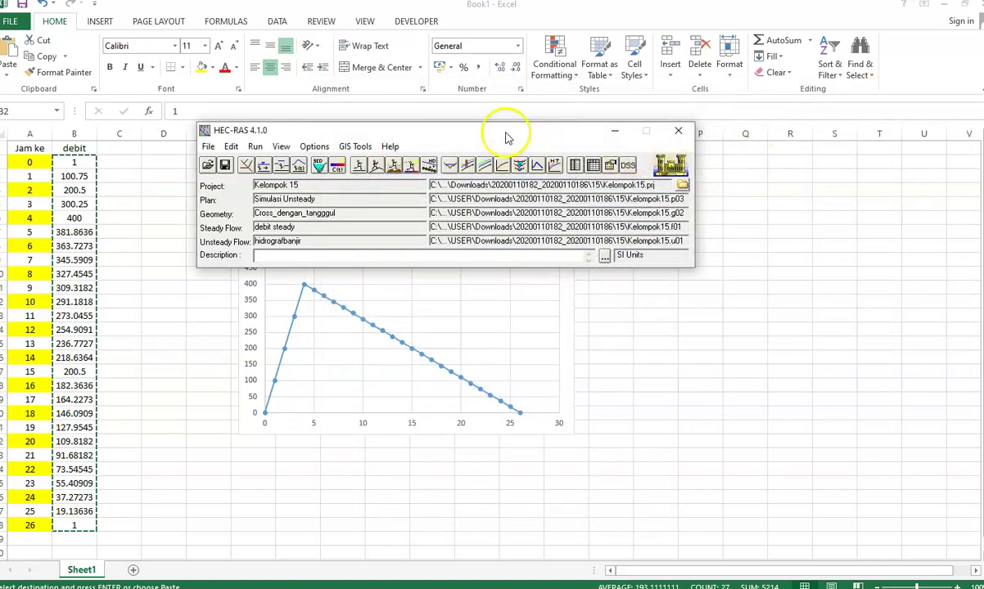